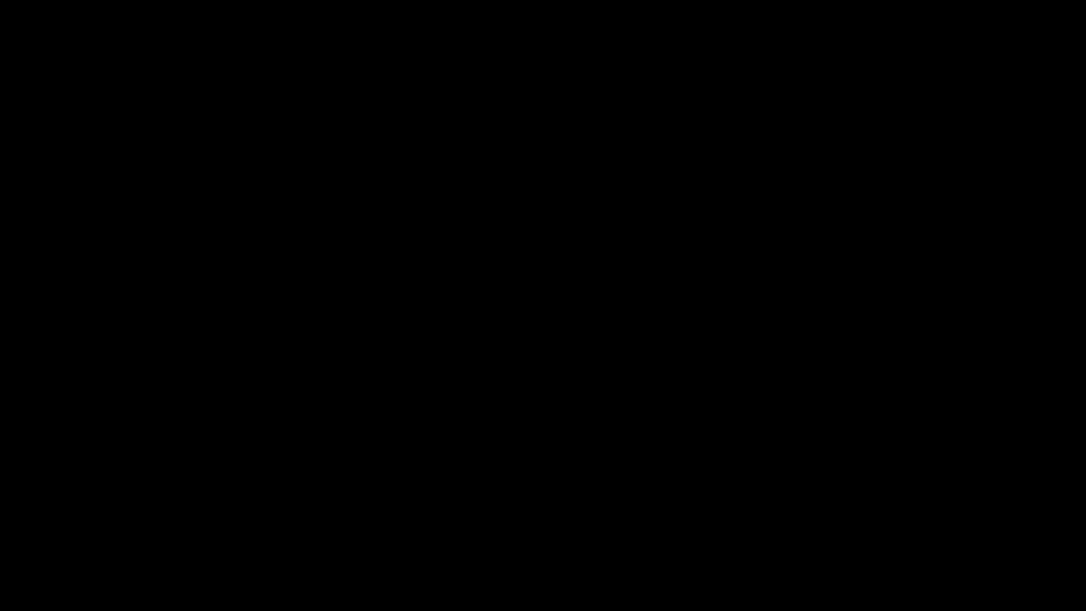
Orbit around the house wall and select the wall block Cube.1046.
scroll(459, 280, "up", 2)
scroll(424, 296, "down", 2)
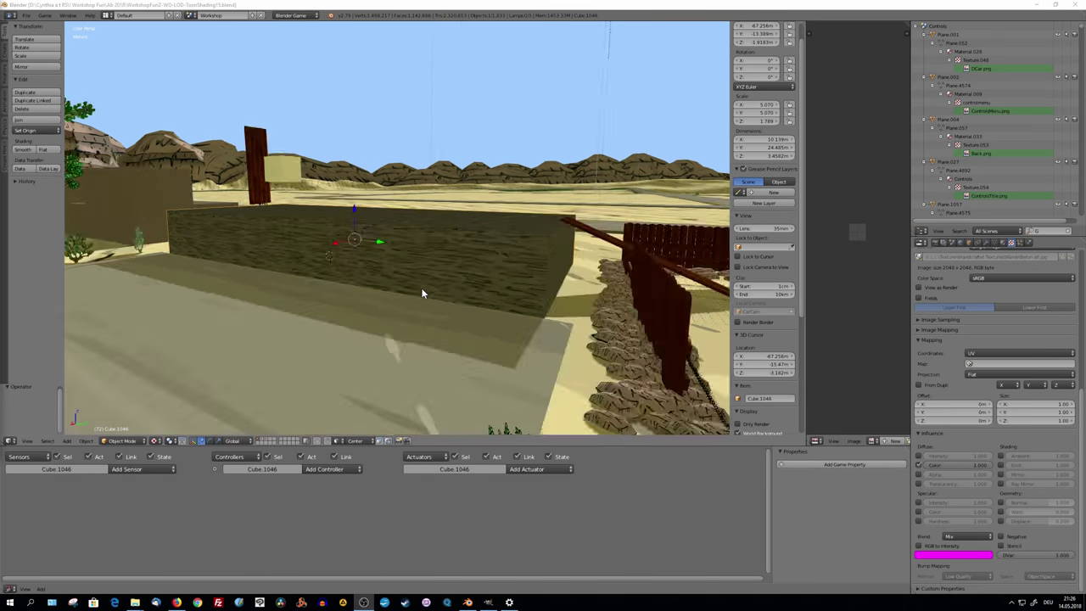
middle_click_drag(422, 293, 398, 310)
right_click(374, 285)
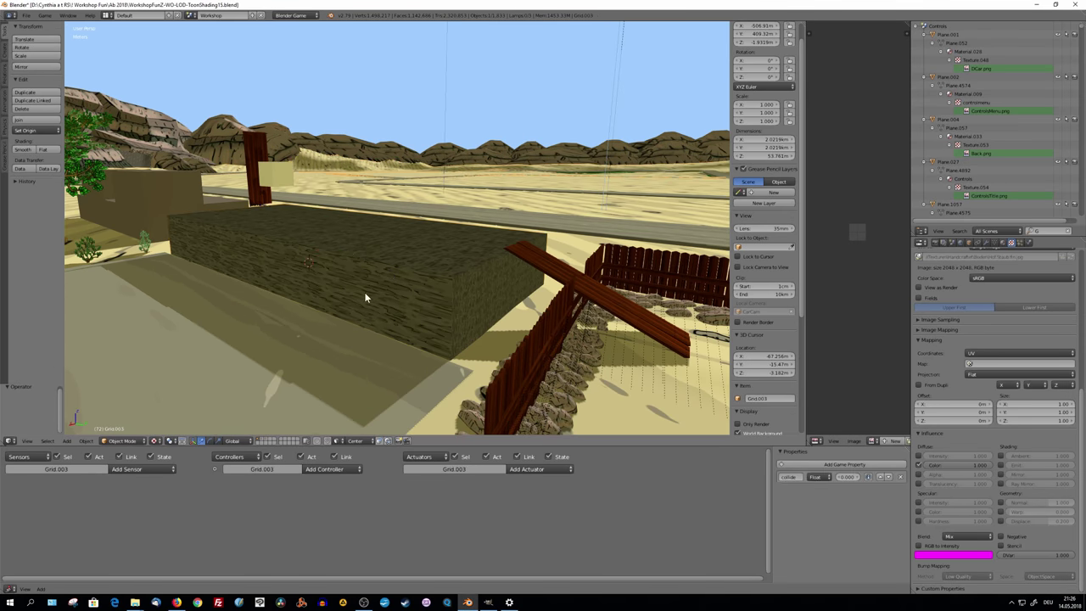
scroll(356, 291, "up", 2)
right_click(347, 286)
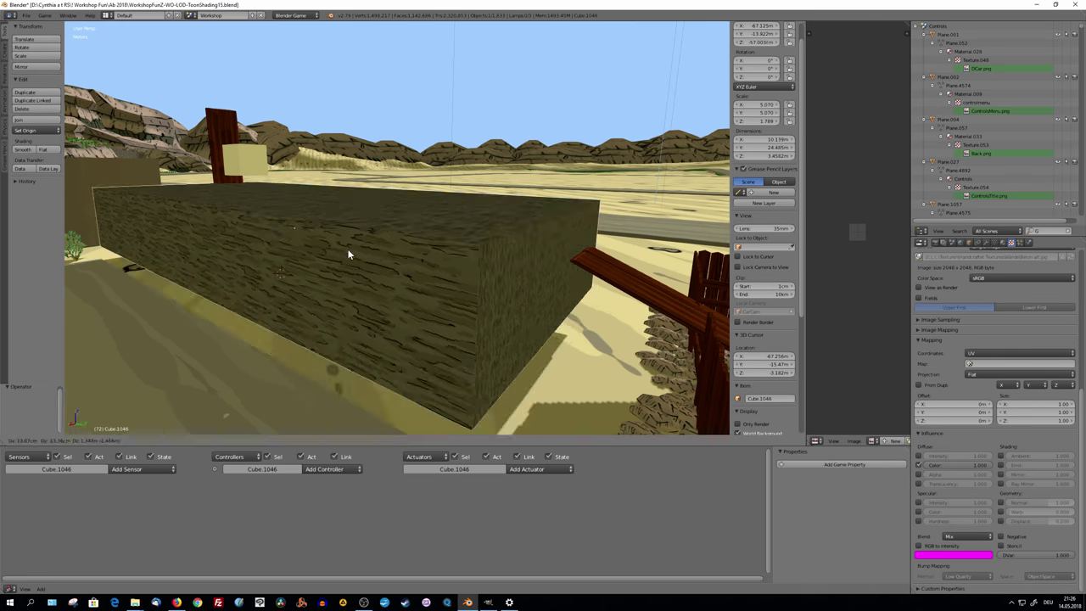
Playtest the scene in the game engine, then move Plane.009 and rerun the game.
key("p")
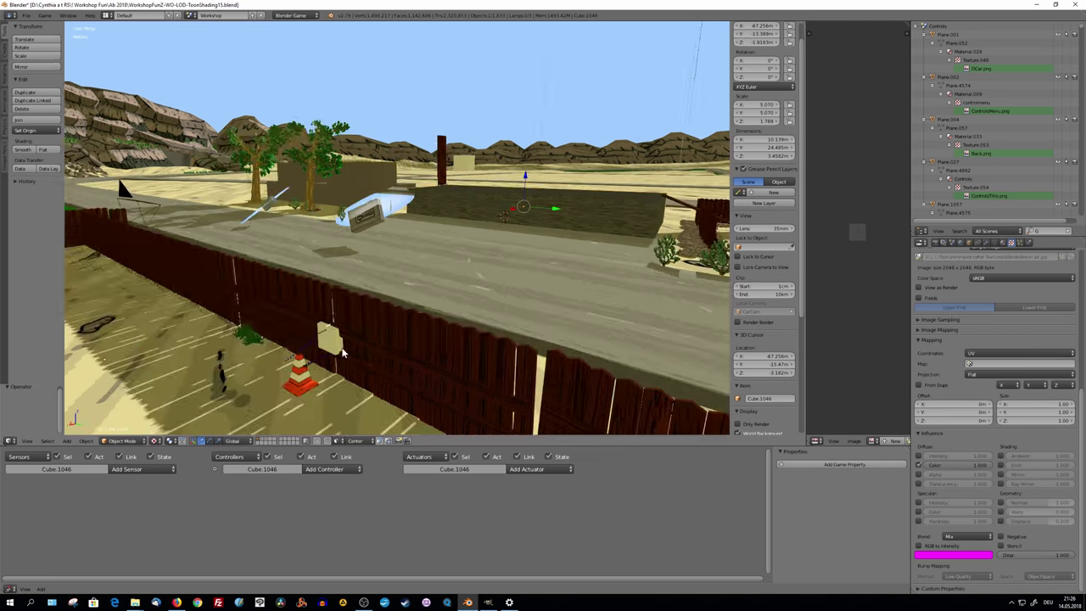
key("Escape")
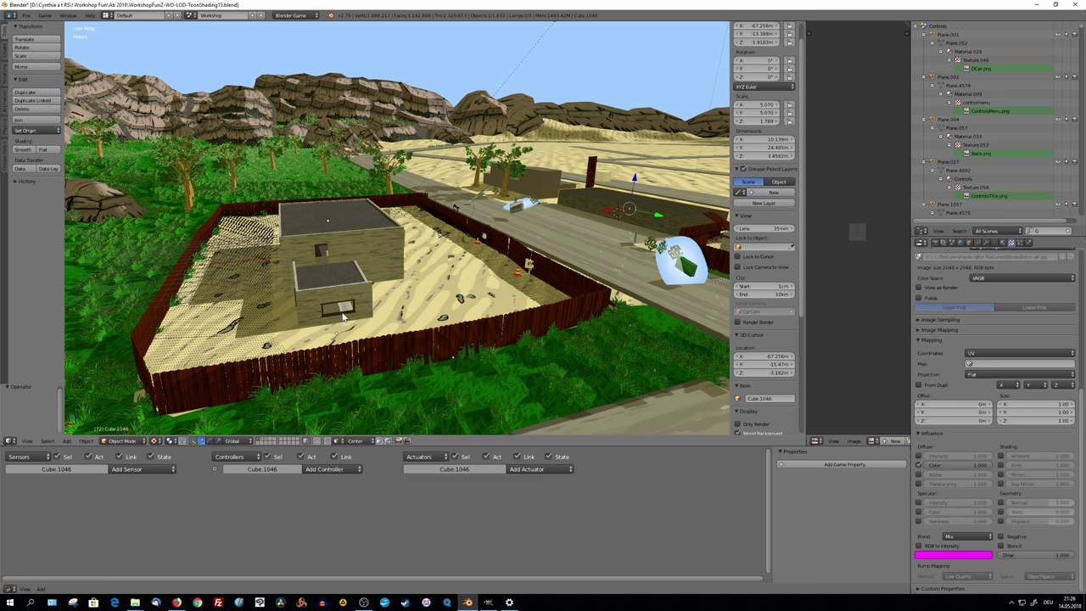
key("p")
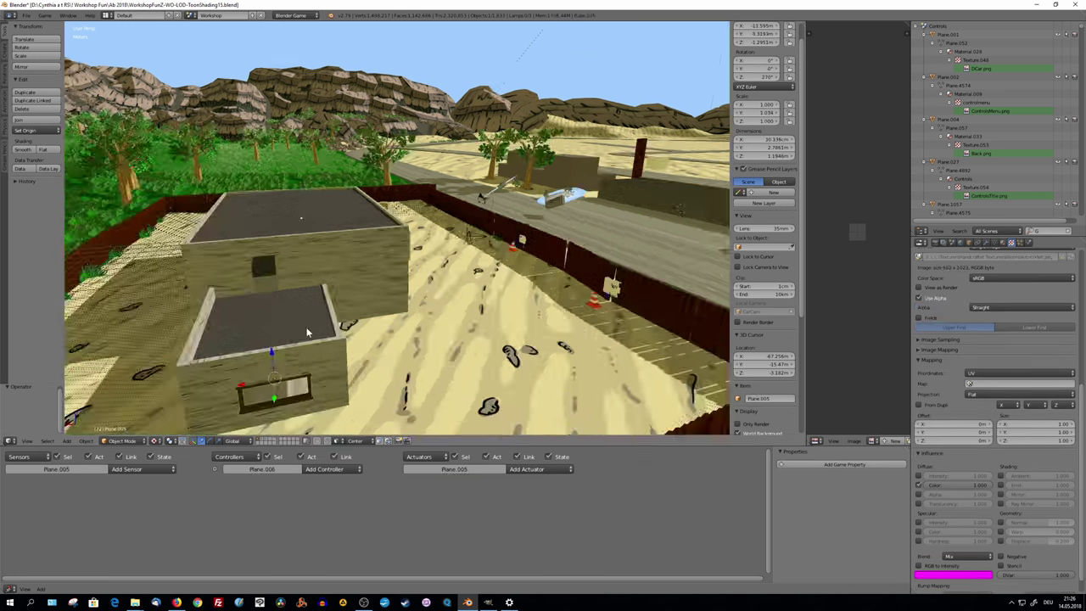
key("Escape")
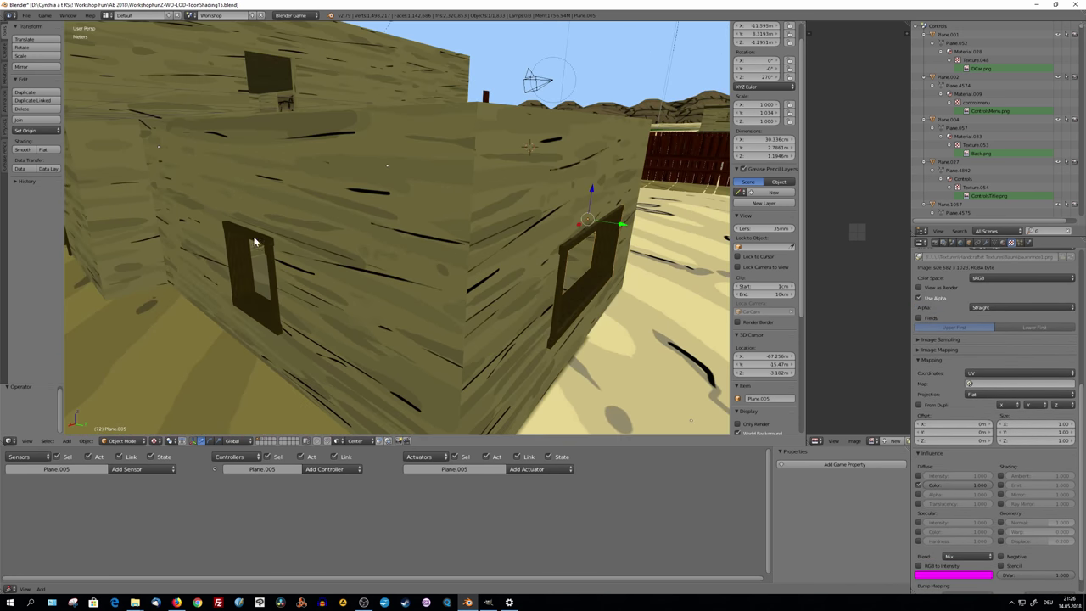
middle_click_drag(243, 246, 181, 304)
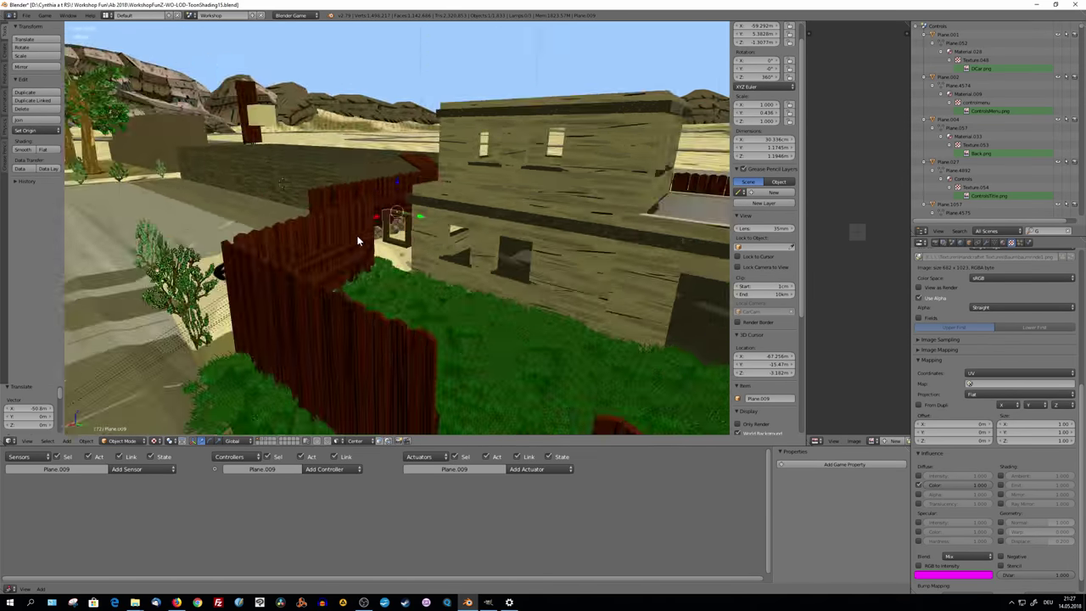
key("Escape")
key("g")
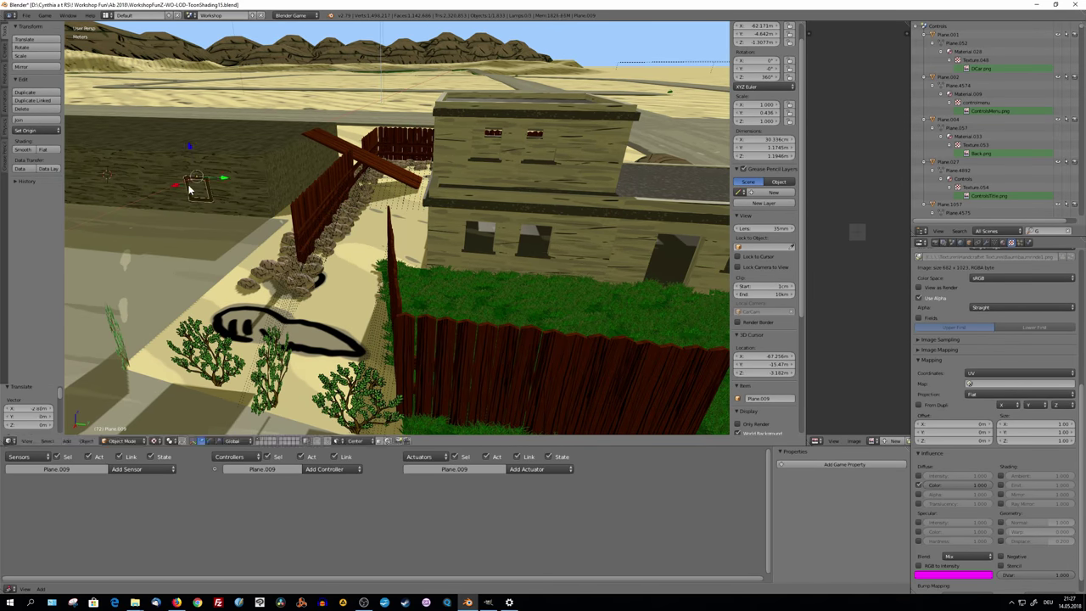
key("p")
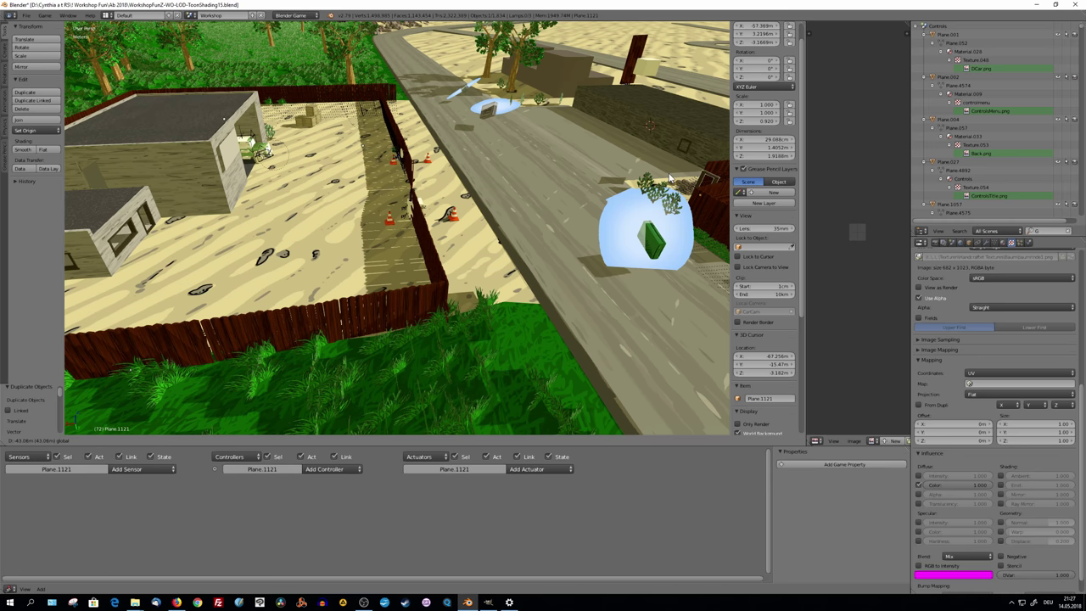
Place the copied door frame Plane.1121 on the wooden wall next to the window frame.
key("Escape")
key("Escape")
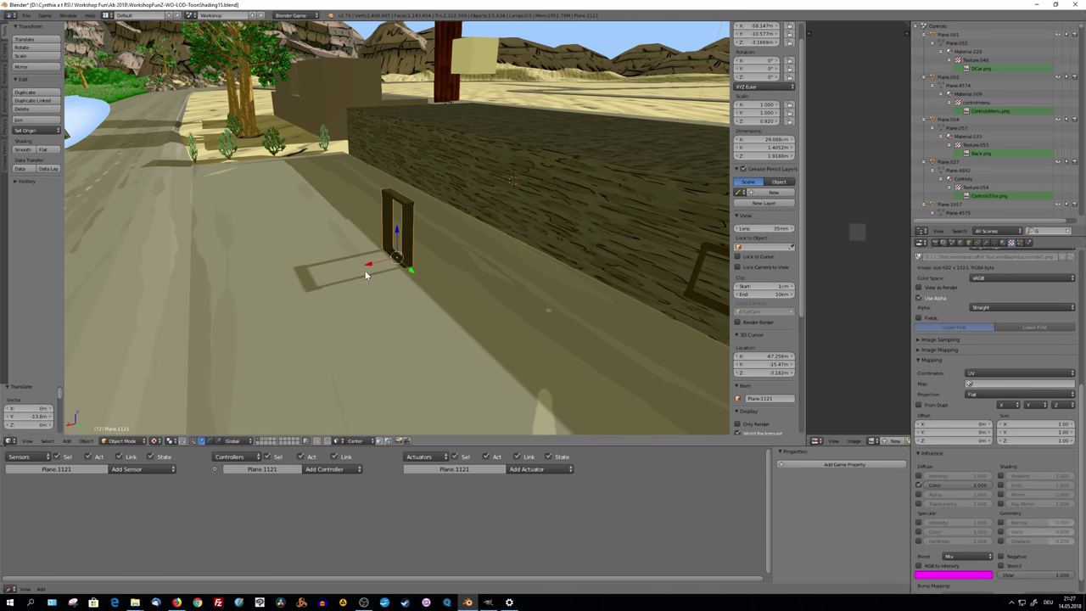
left_click(457, 223)
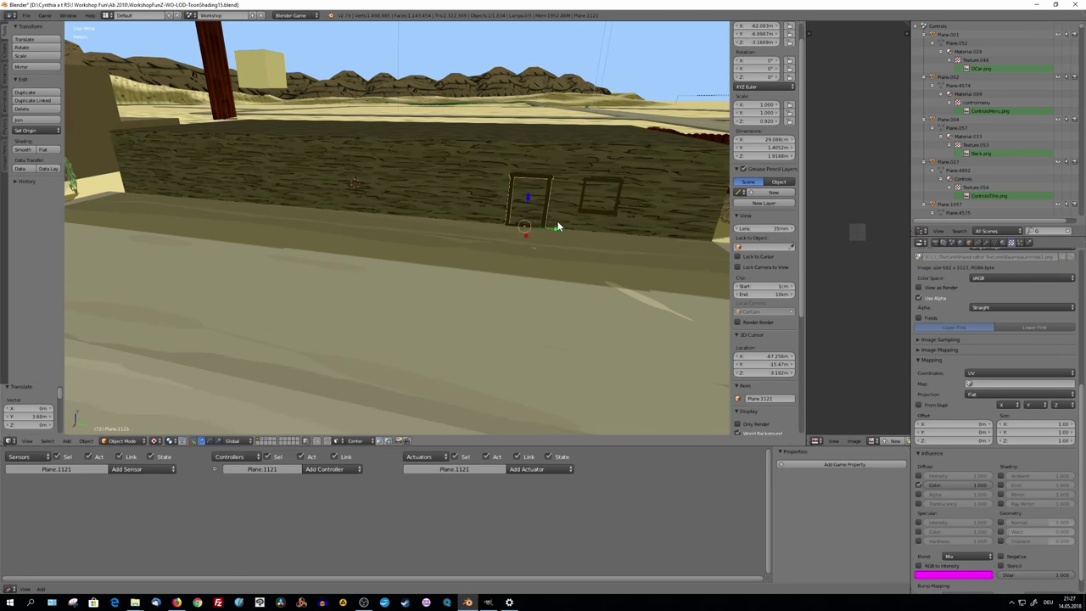
key("g")
left_click(441, 216)
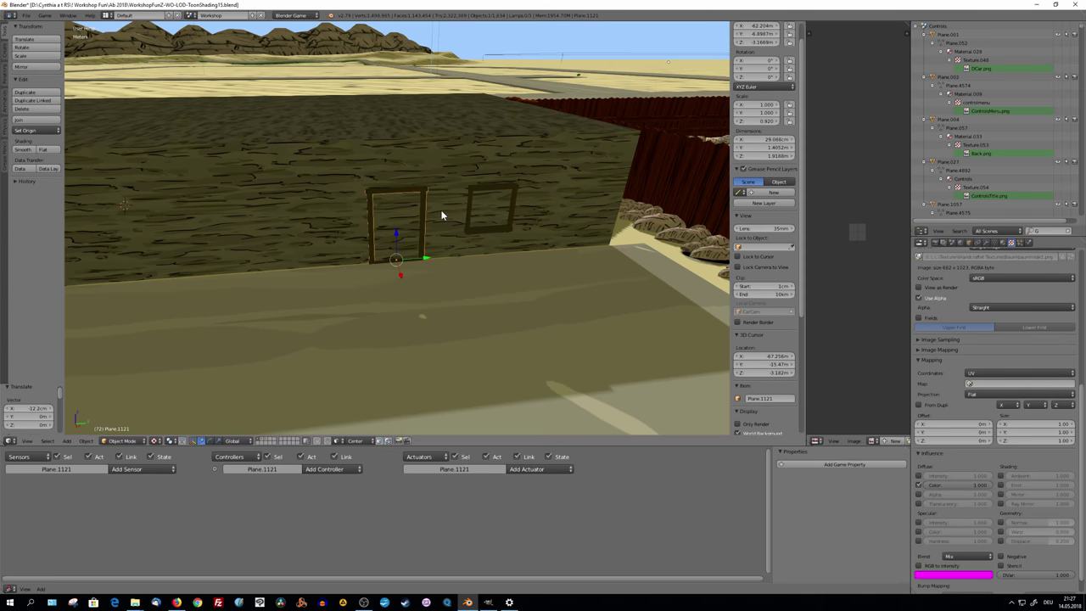
right_click(460, 281)
mouse_move(382, 314)
middle_mouse_down()
mouse_move(418, 330)
mouse_move(444, 300)
mouse_move(371, 286)
mouse_move(510, 328)
mouse_move(438, 313)
middle_mouse_up()
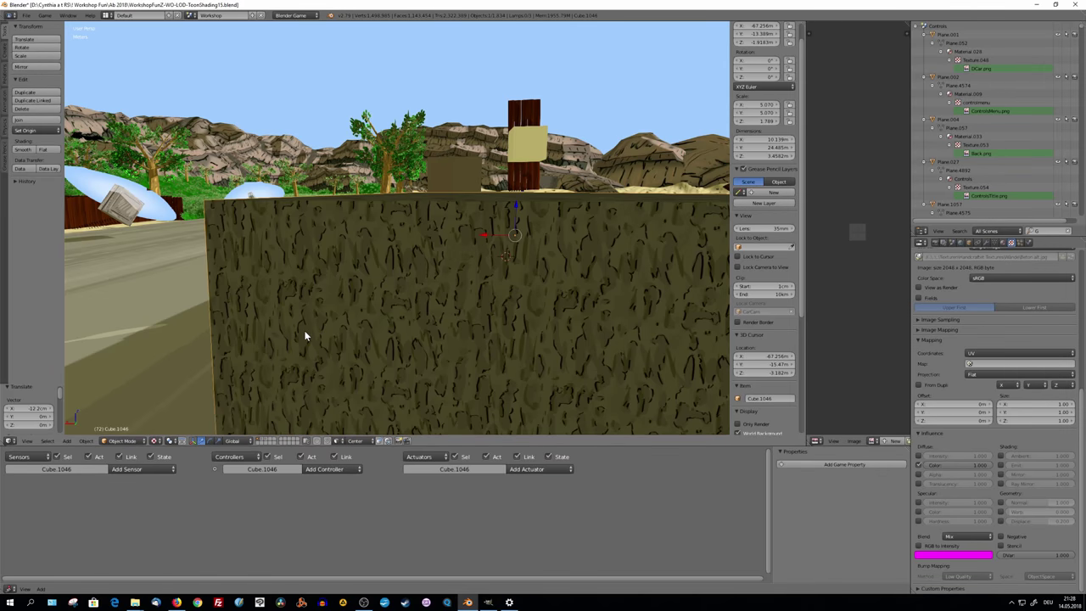
Select the wall block Cube.1046 and unwrap its faces in Edit Mode.
mouse_move(306, 336)
middle_mouse_down()
mouse_move(385, 347)
mouse_move(481, 301)
mouse_move(470, 262)
mouse_move(546, 331)
mouse_move(443, 330)
mouse_move(500, 339)
mouse_move(493, 320)
mouse_move(628, 305)
middle_mouse_up()
right_click(481, 301)
right_click(471, 262)
key("Tab")
key("u")
left_click(420, 328)
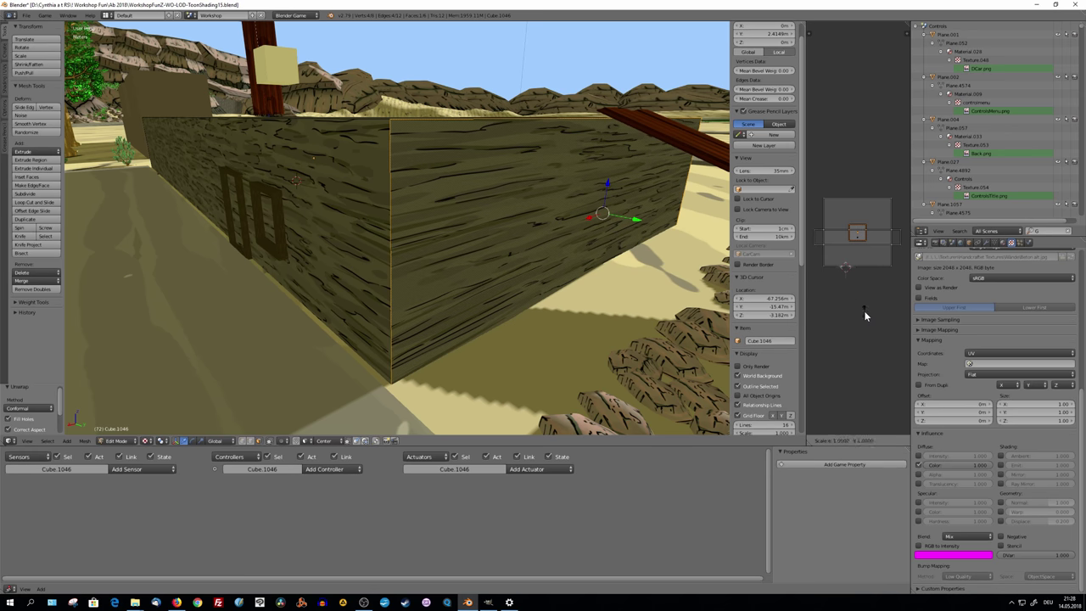
Re-unwrap the wall and scale the whole UV layout by 1.946.
key("s")
left_click(575, 298)
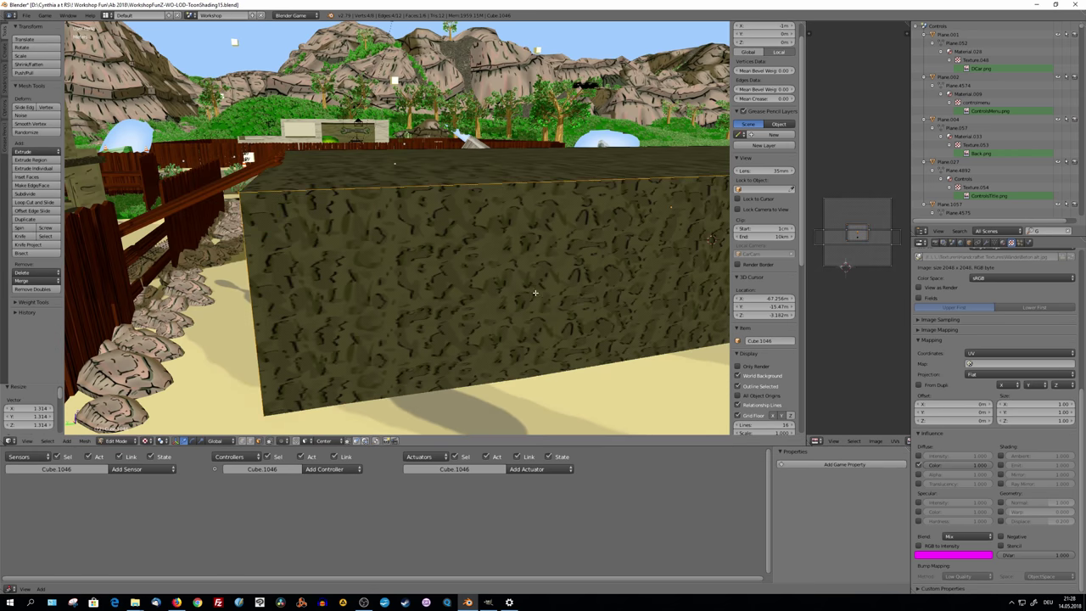
key("u")
left_click(534, 291)
middle_click_drag(535, 291, 849, 353)
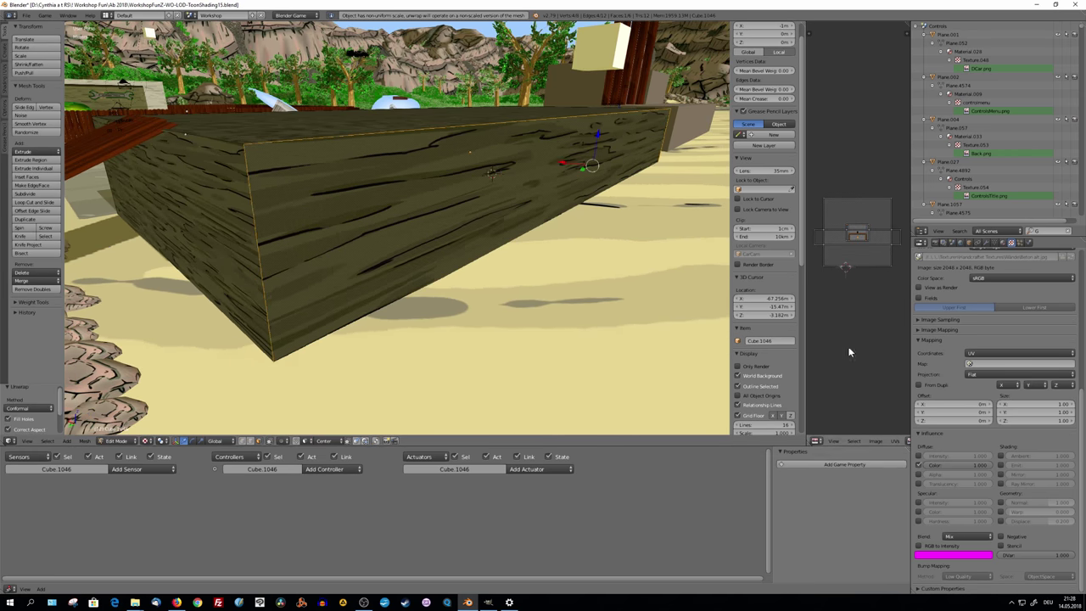
key("a")
key("s")
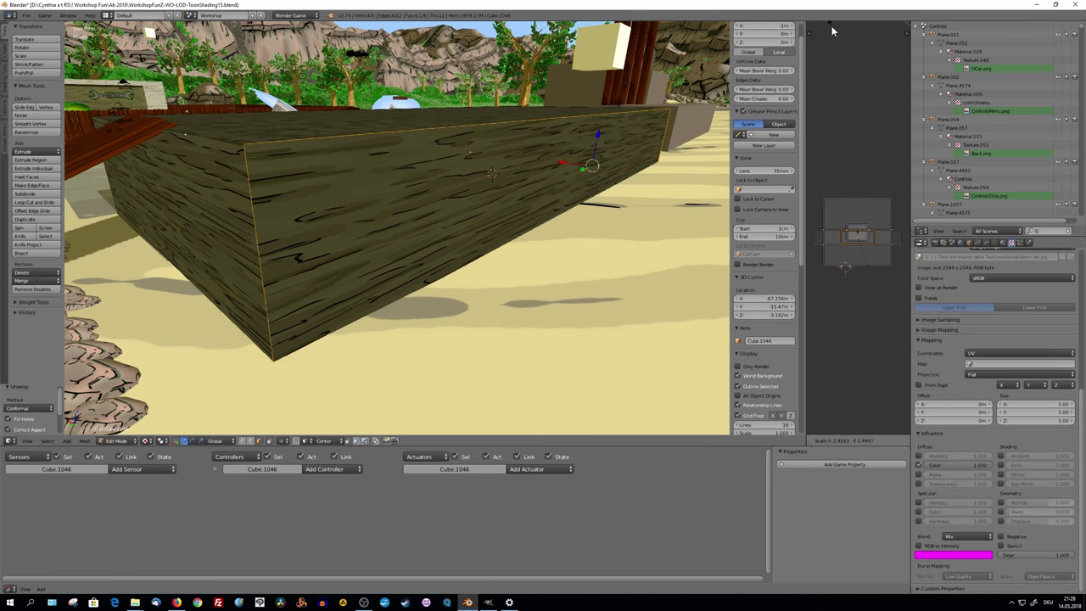
left_click(832, 31)
Stretch the wall's UVs vertically by 1.847.
middle_click_drag(509, 254, 645, 280)
key("s")
key("y")
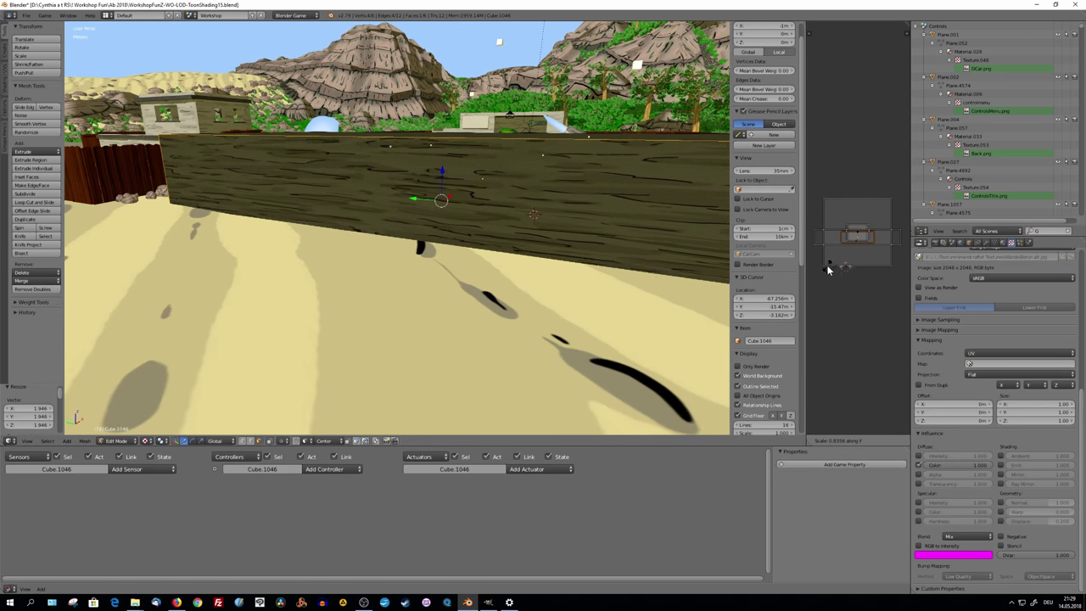
left_click(880, 345)
mouse_move(510, 271)
middle_mouse_down()
mouse_move(590, 266)
mouse_move(481, 290)
mouse_move(500, 274)
mouse_move(509, 308)
mouse_move(469, 261)
middle_mouse_up()
Assign the Dach material to the wall's top face and set its Specular Intensity to 0.
key("w")
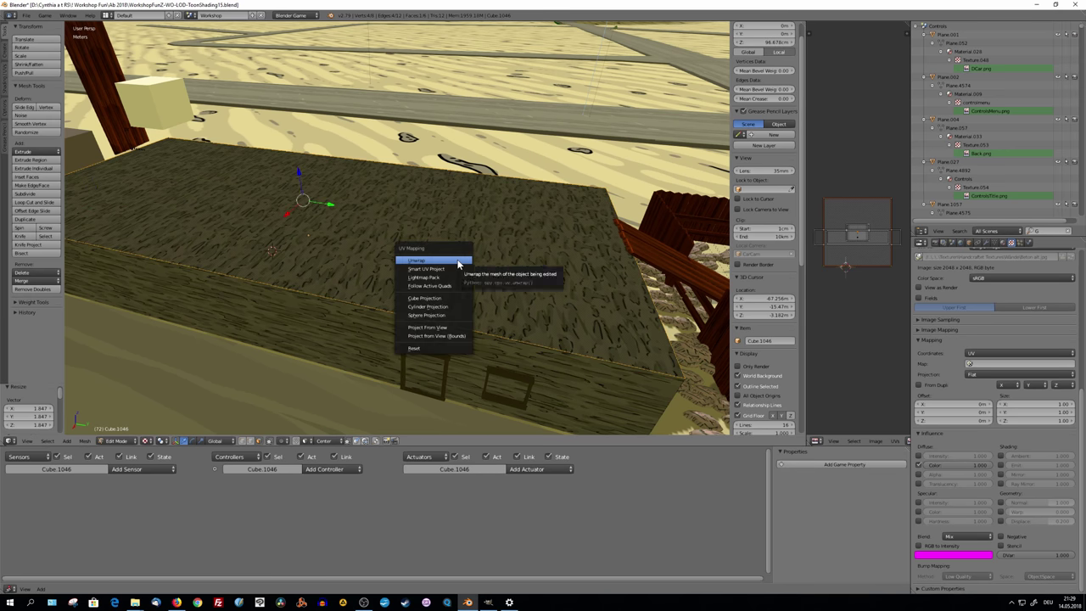
left_click(1004, 243)
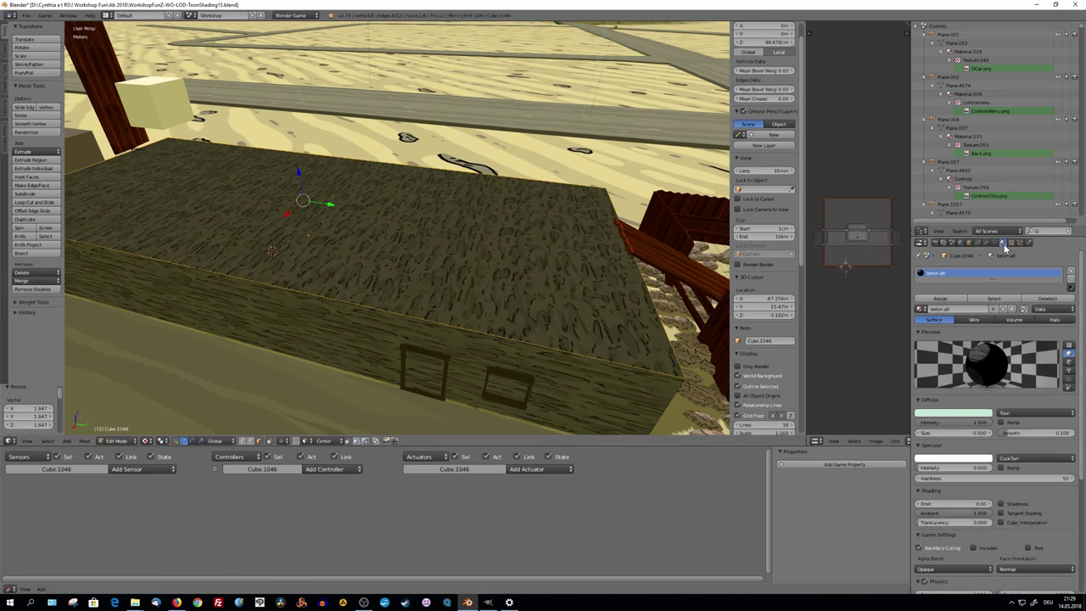
left_click(1072, 272)
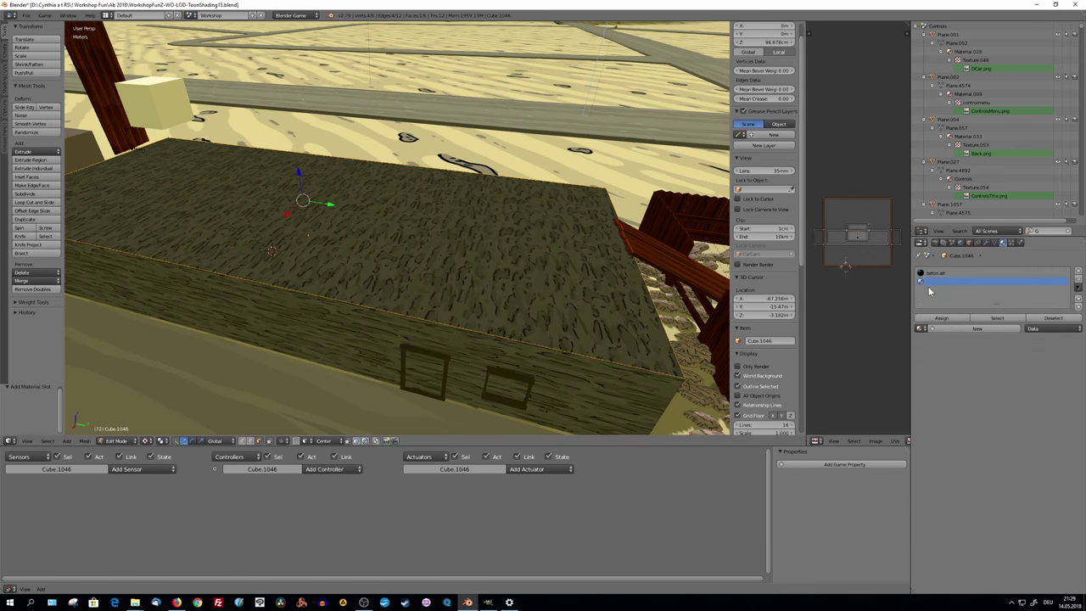
left_click(922, 328)
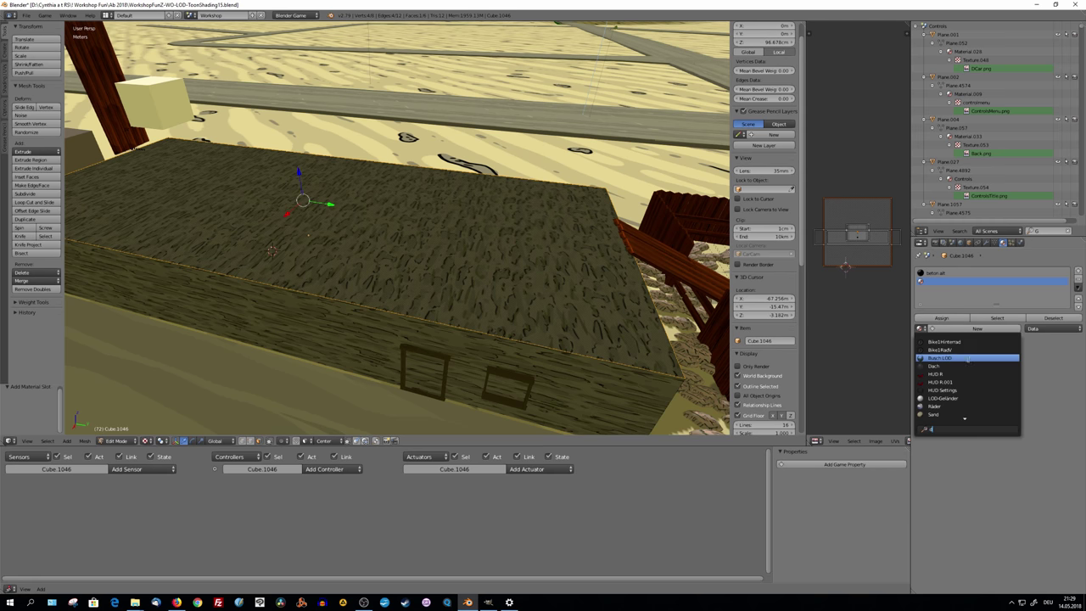
left_click(971, 366)
left_click(940, 319)
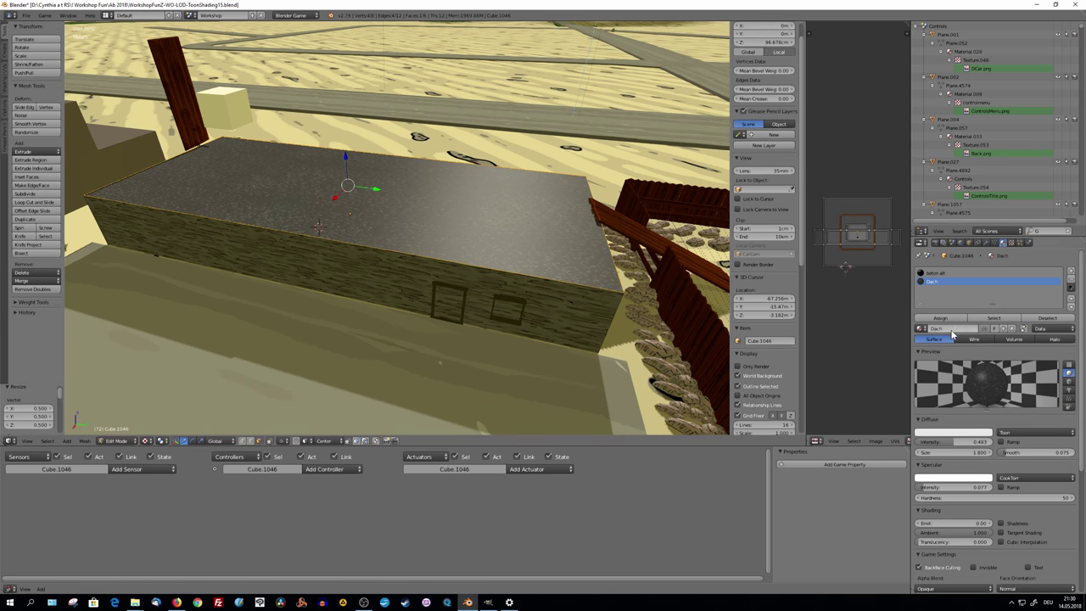
left_click(924, 489)
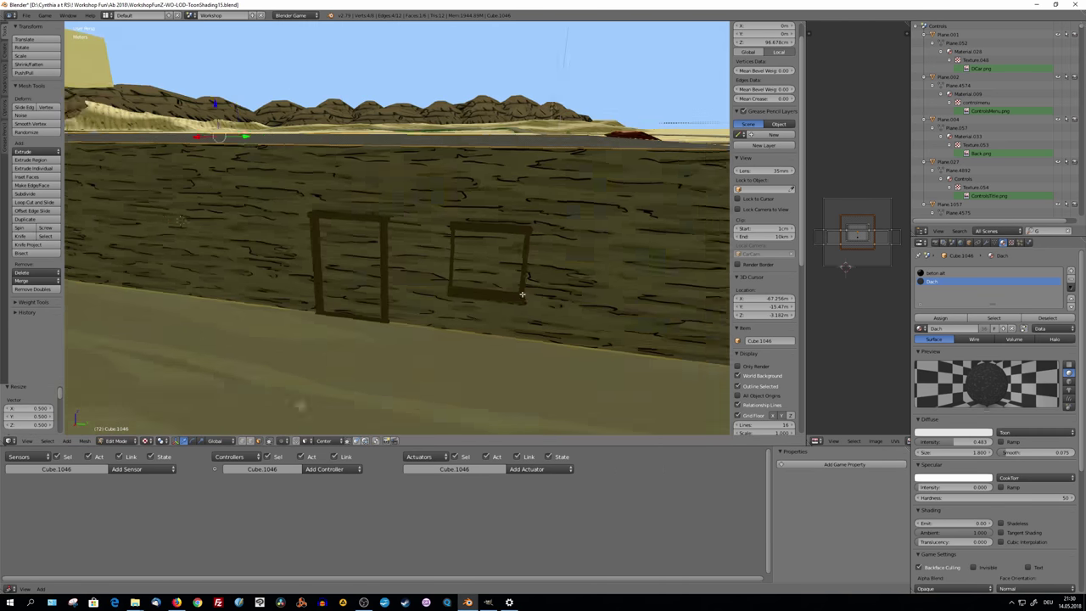
Orbit to a higher view of the roof and select a face of the wooden wall.
scroll(759, 331, "down", 5)
scroll(760, 331, "down", 4)
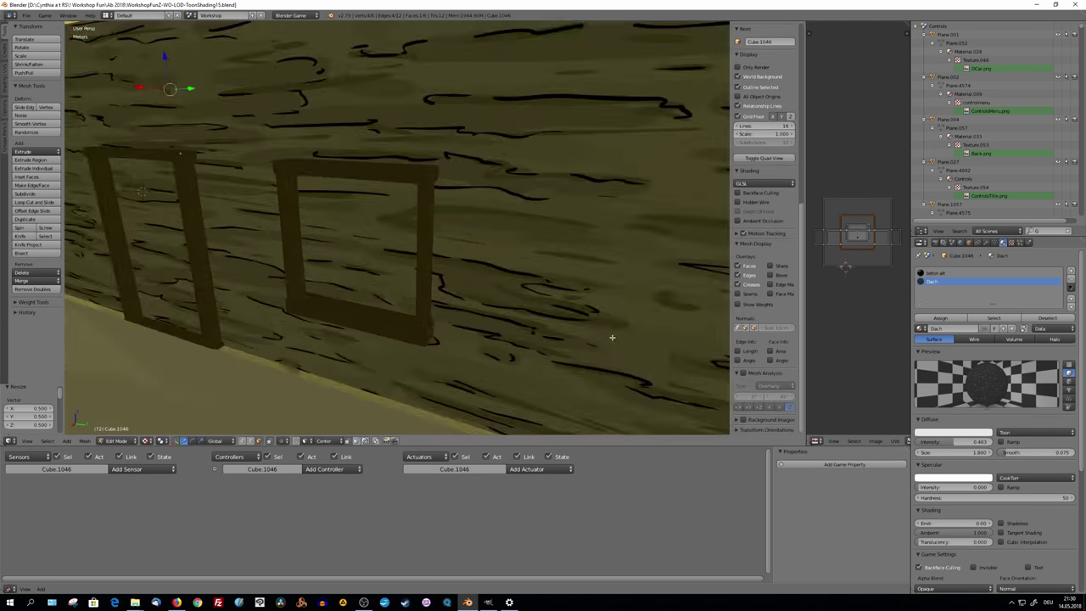
mouse_move(537, 224)
middle_mouse_down()
mouse_move(458, 258)
mouse_move(328, 213)
mouse_move(452, 249)
mouse_move(429, 247)
middle_mouse_up()
right_click(327, 213)
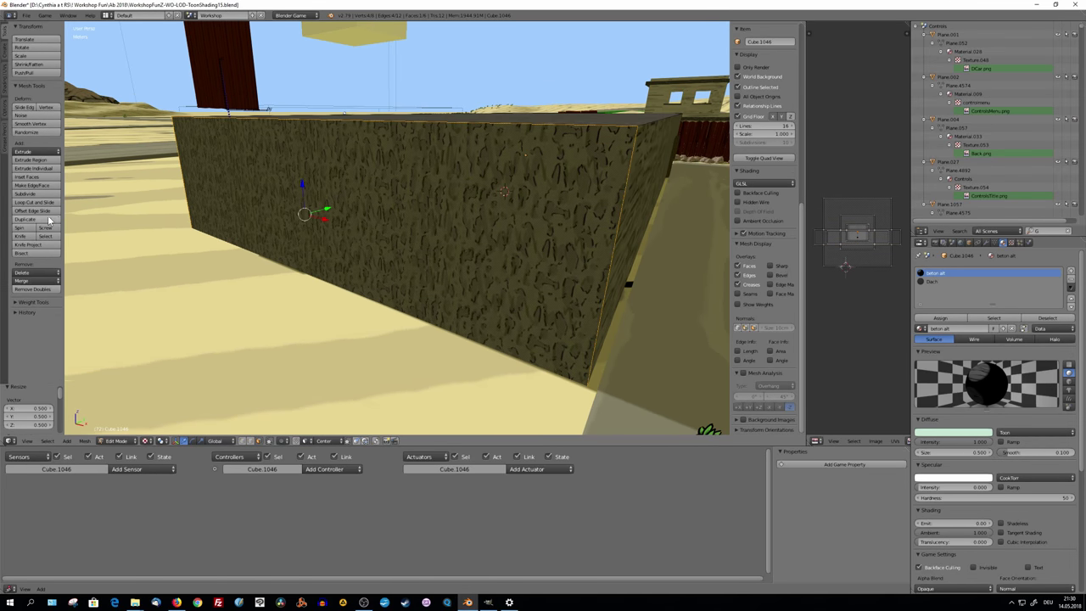
Add a third material slot with the new Wand Clean material and show its texture settings.
left_click_drag(327, 208, 319, 212)
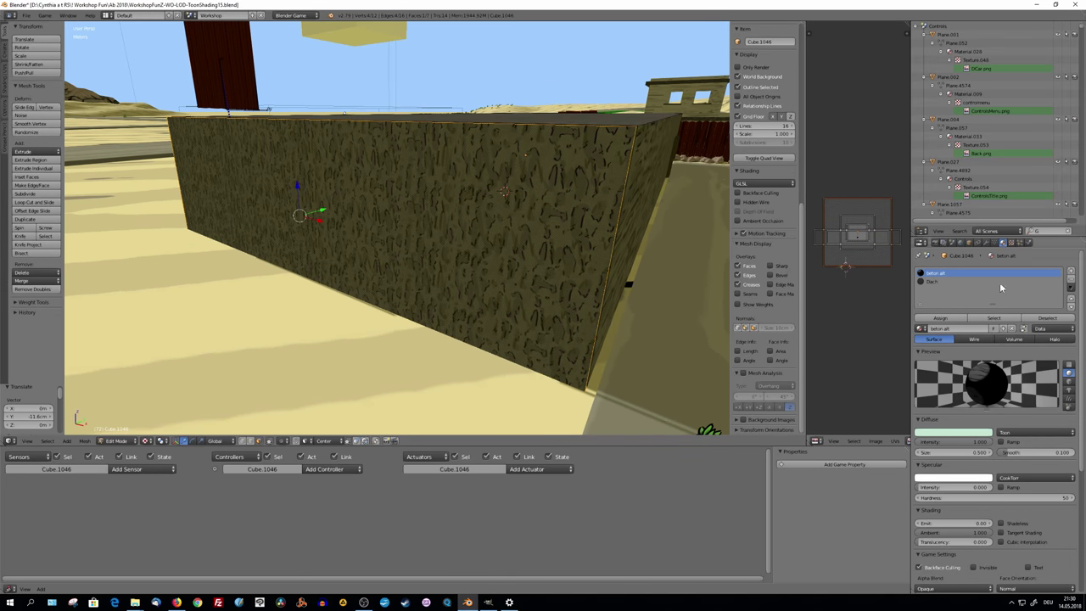
left_click(1071, 273)
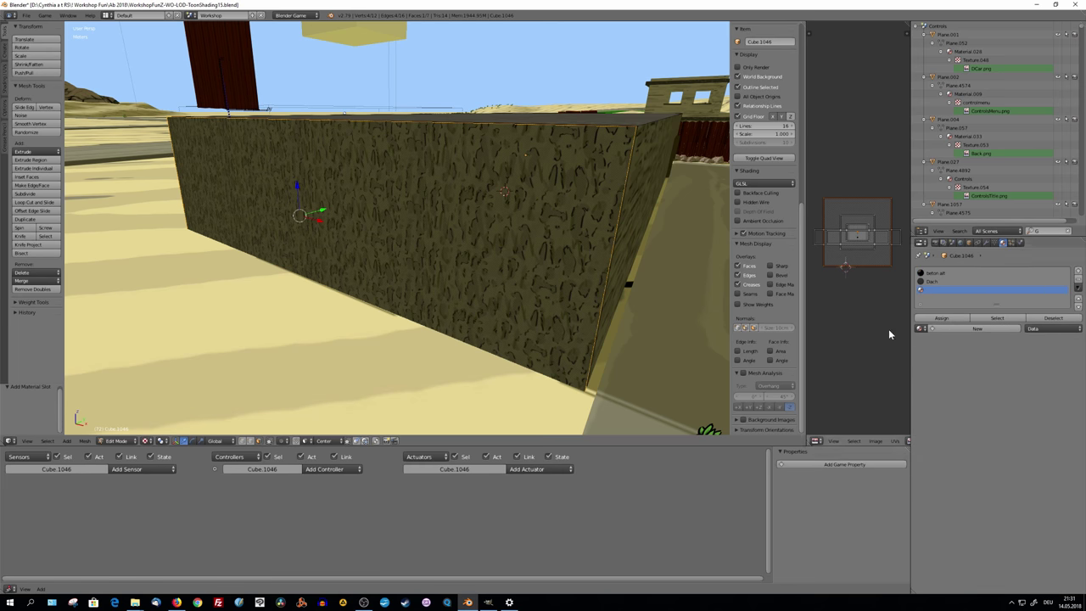
left_click(952, 330)
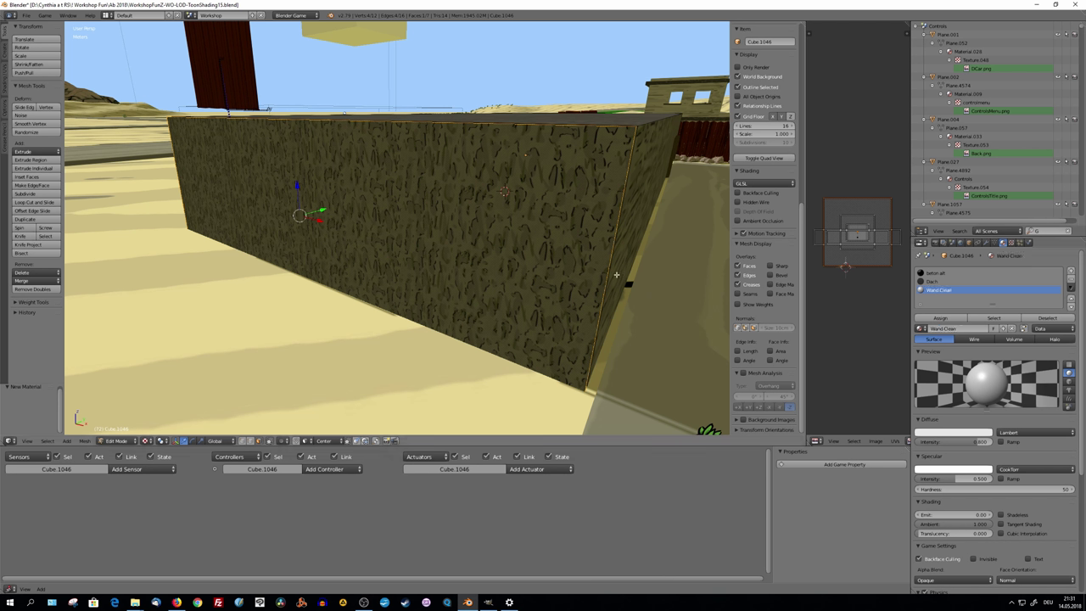
mouse_move(625, 283)
middle_mouse_down()
mouse_move(547, 328)
mouse_move(638, 300)
mouse_move(859, 314)
middle_mouse_up()
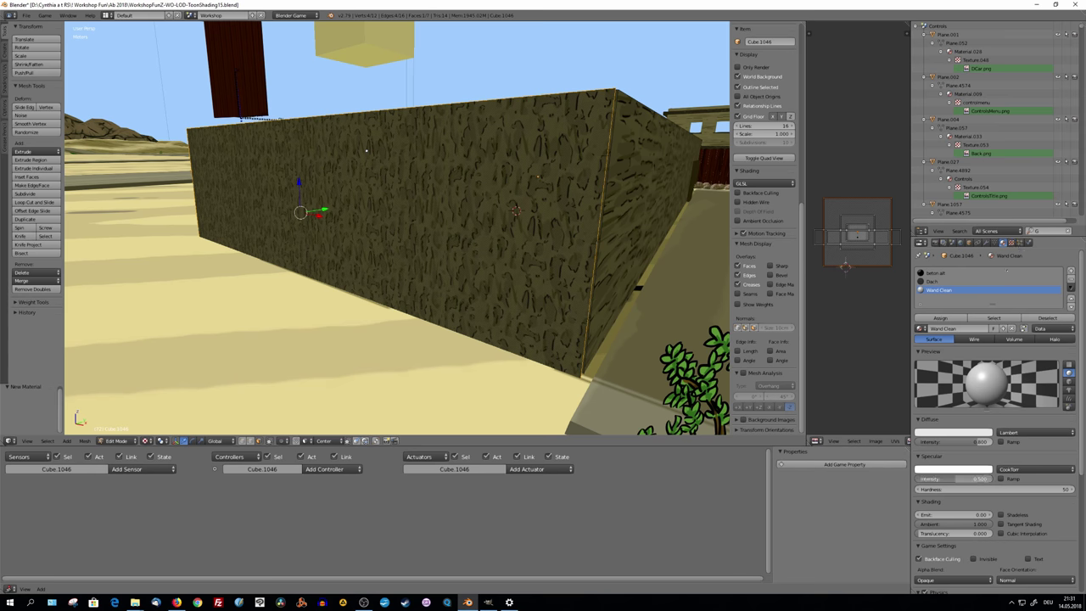
left_click(1011, 243)
Add a new image texture loading Beton1.jpg from Texturen/Handcrafted Textures/Wände.
left_click(998, 323)
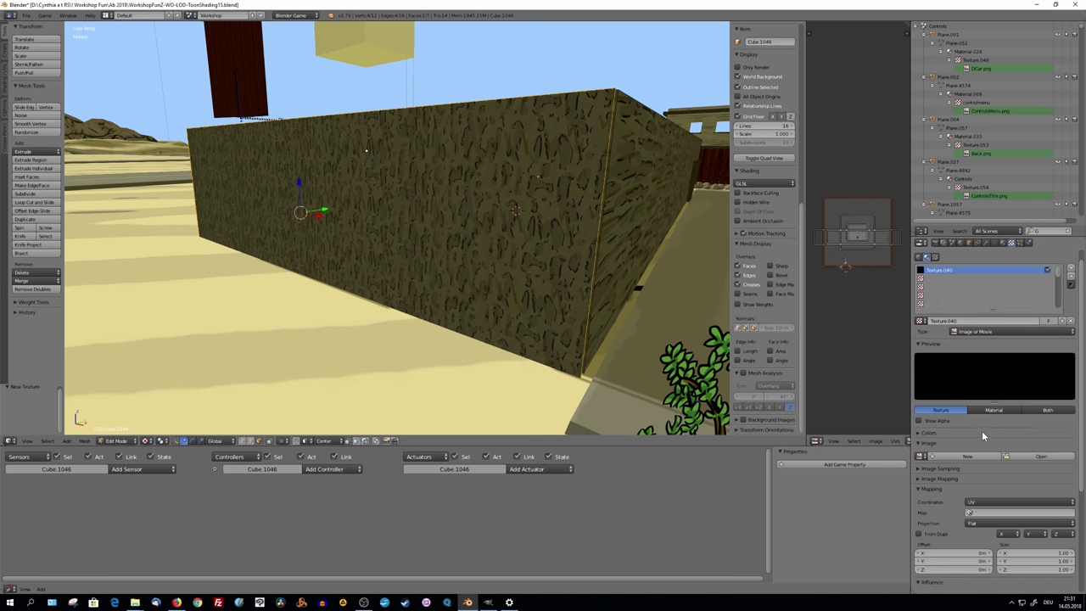
left_click(1036, 403)
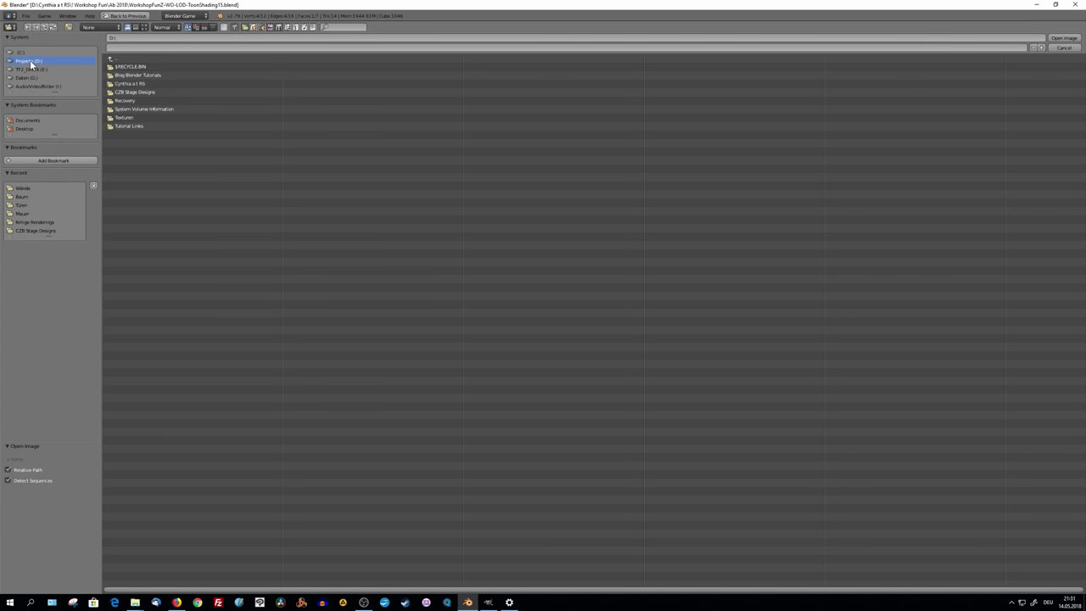
left_click(128, 117)
left_click(141, 204)
left_click(136, 210)
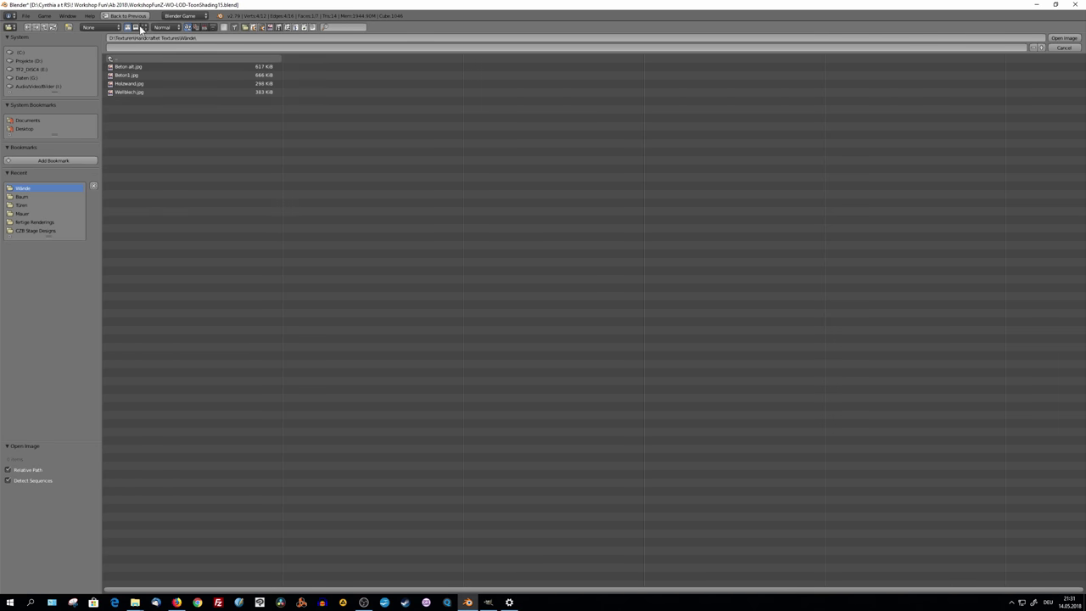
left_click(284, 94)
left_click(1064, 38)
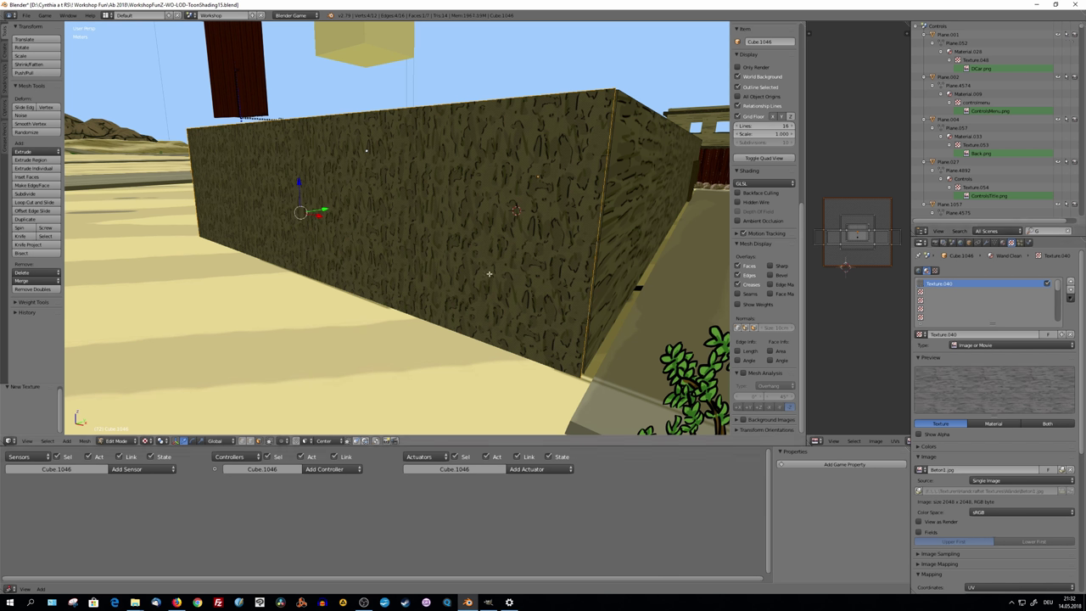
Unwrap the wall faces and orbit around to check the Beton texture.
key("u")
left_click(466, 241)
mouse_move(467, 241)
middle_mouse_down()
mouse_move(508, 257)
mouse_move(621, 244)
middle_mouse_up()
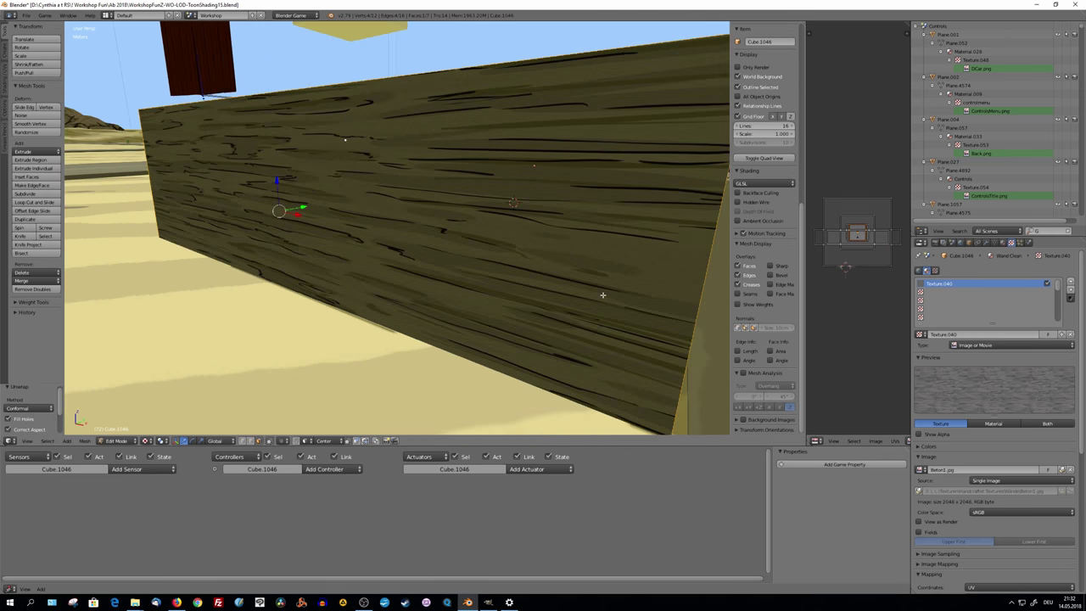
left_click(1004, 243)
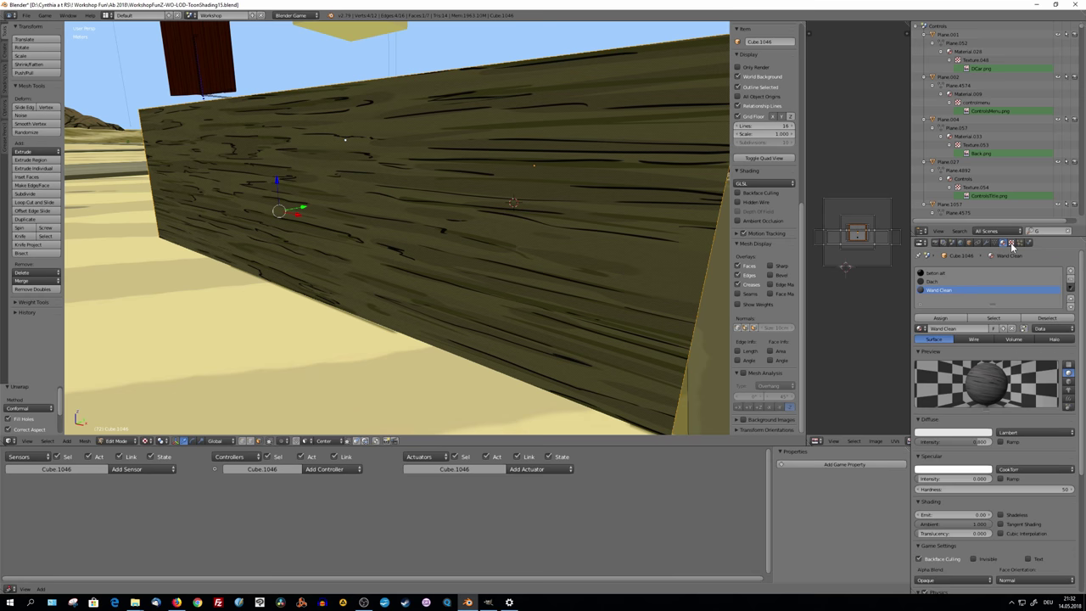
left_click(1012, 242)
middle_click_drag(645, 250, 589, 259)
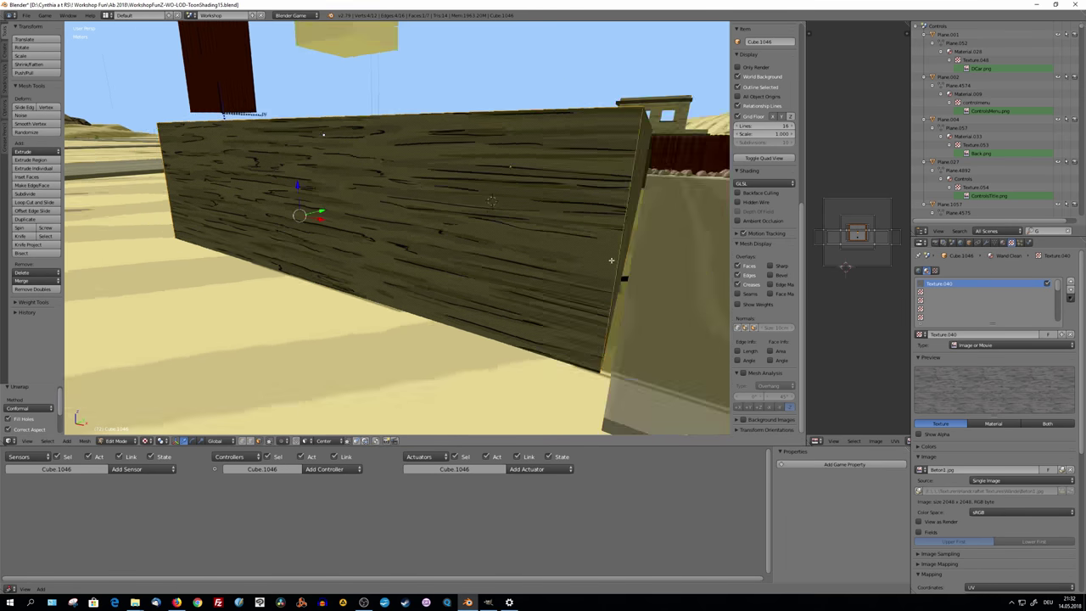
key("u")
left_click(588, 263)
Preview Beton1.jpg in the external image viewer, then return to Blender.
key("alt+Tab")
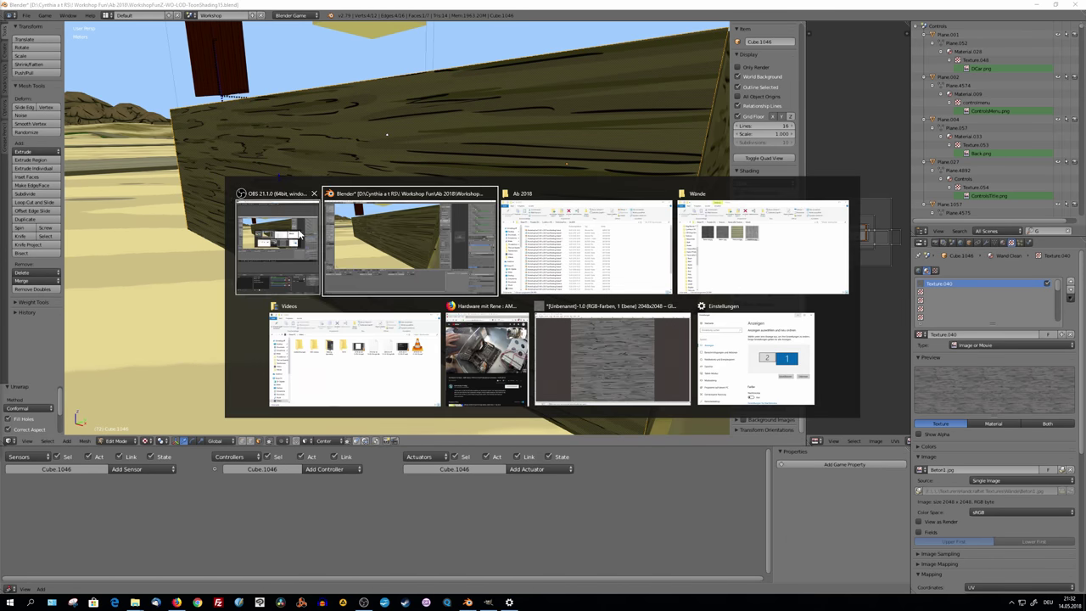
left_click(763, 246)
double_click(625, 396)
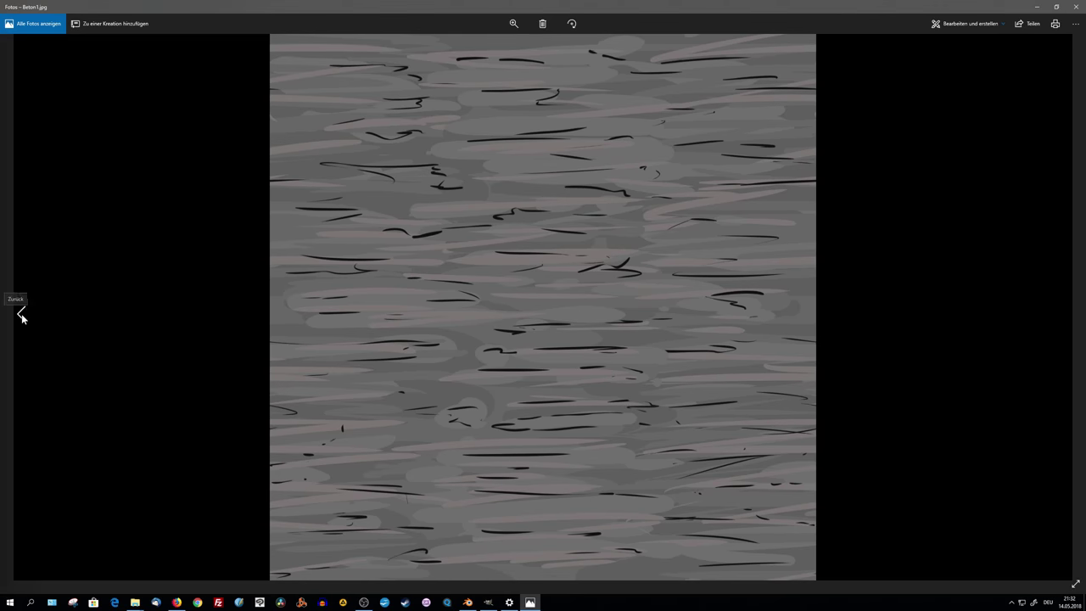
left_click(22, 317)
key("alt+Tab")
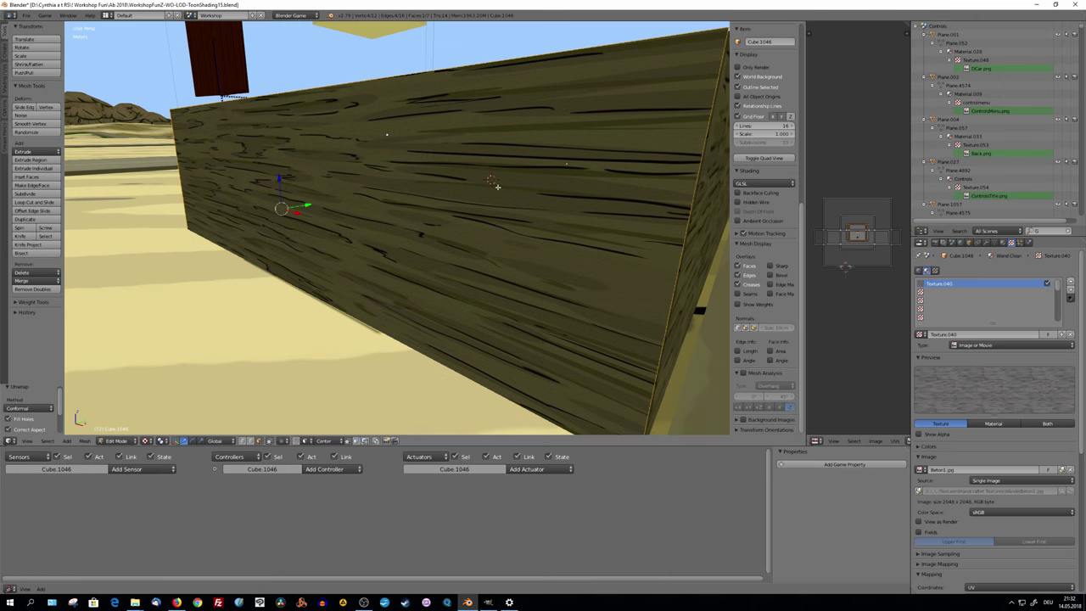
mouse_move(356, 220)
middle_mouse_down()
mouse_move(457, 190)
mouse_move(484, 195)
middle_mouse_up()
Select a wall face, clear the texture image, and switch between Wand Clean and beton alt.
scroll(968, 453, "down", 1)
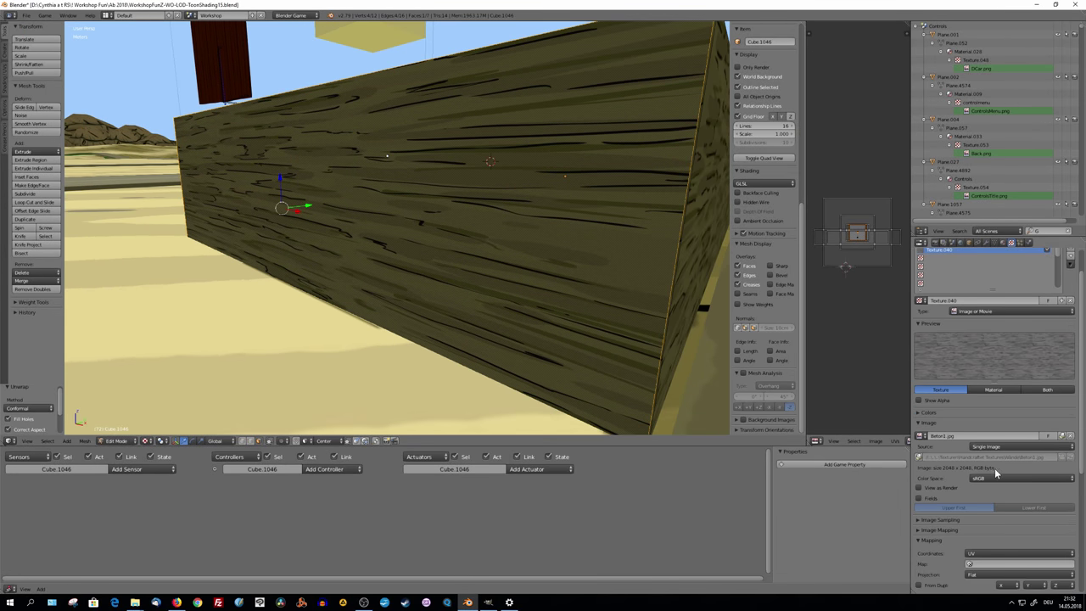
right_click(603, 266)
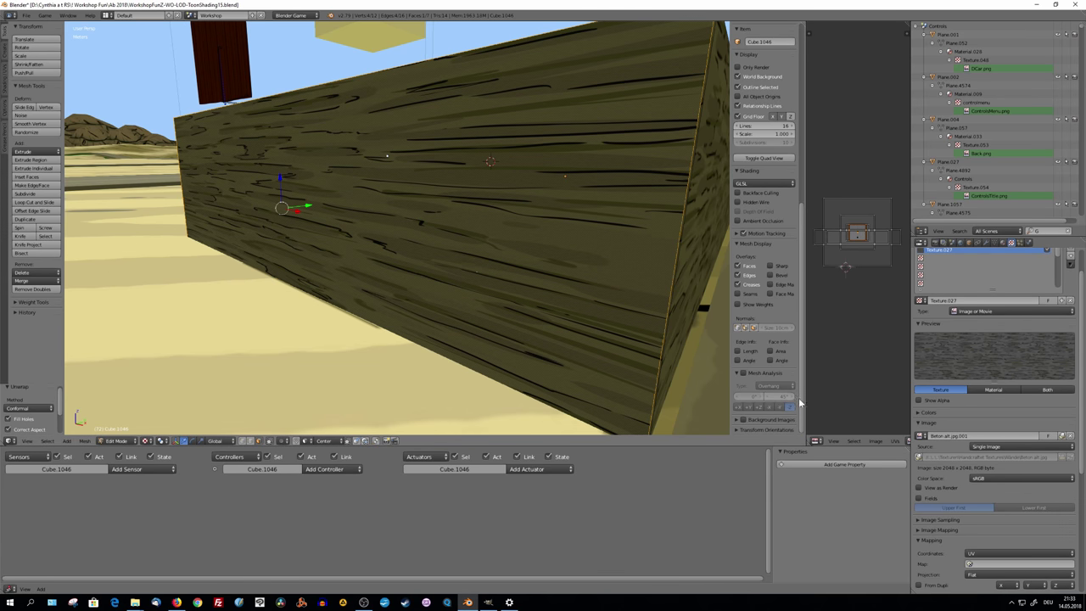
left_click(1060, 435)
left_click(1041, 433)
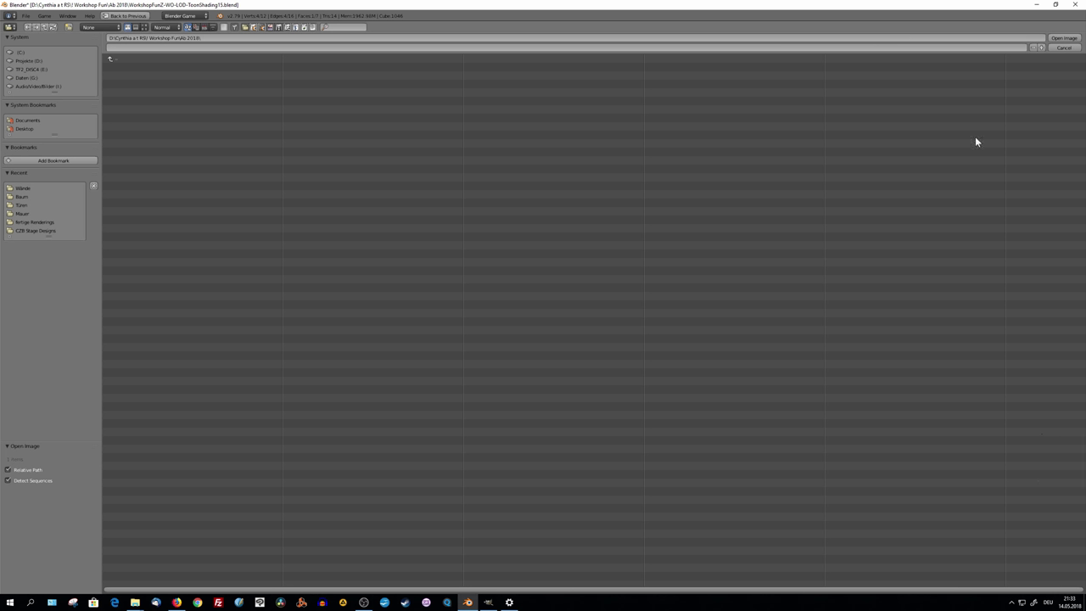
left_click(1064, 47)
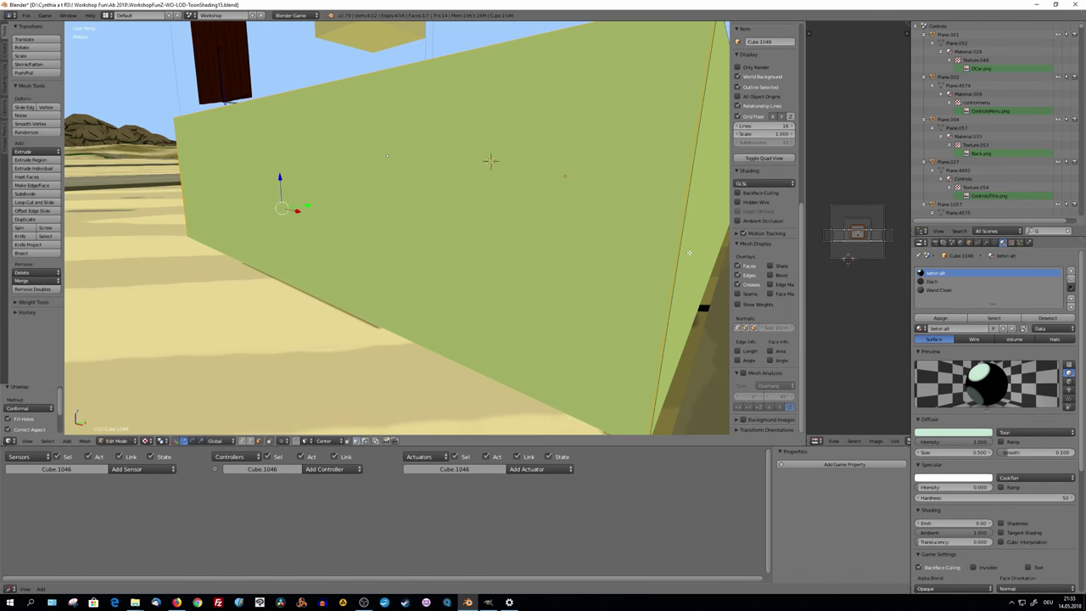
key("g")
left_click(943, 289)
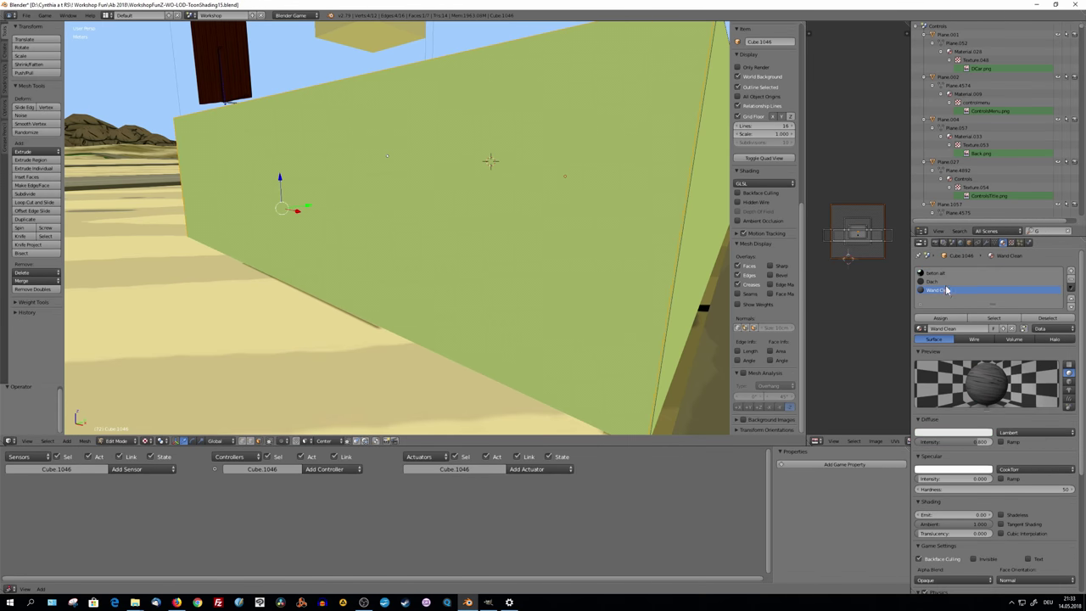
left_click(942, 273)
Revert the scene to the last saved file.
left_click(27, 15)
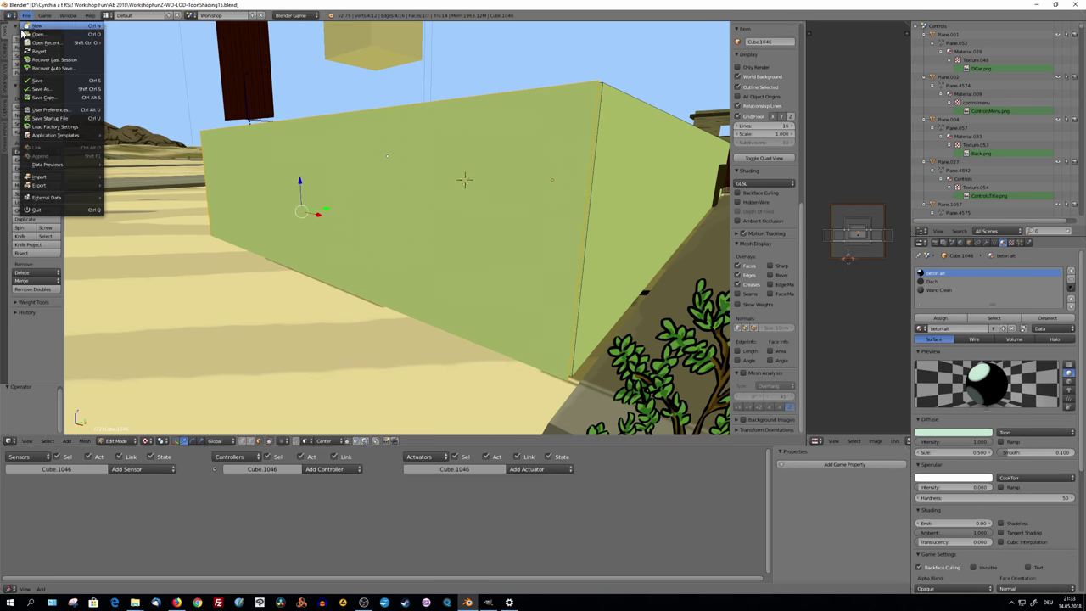
left_click(51, 53)
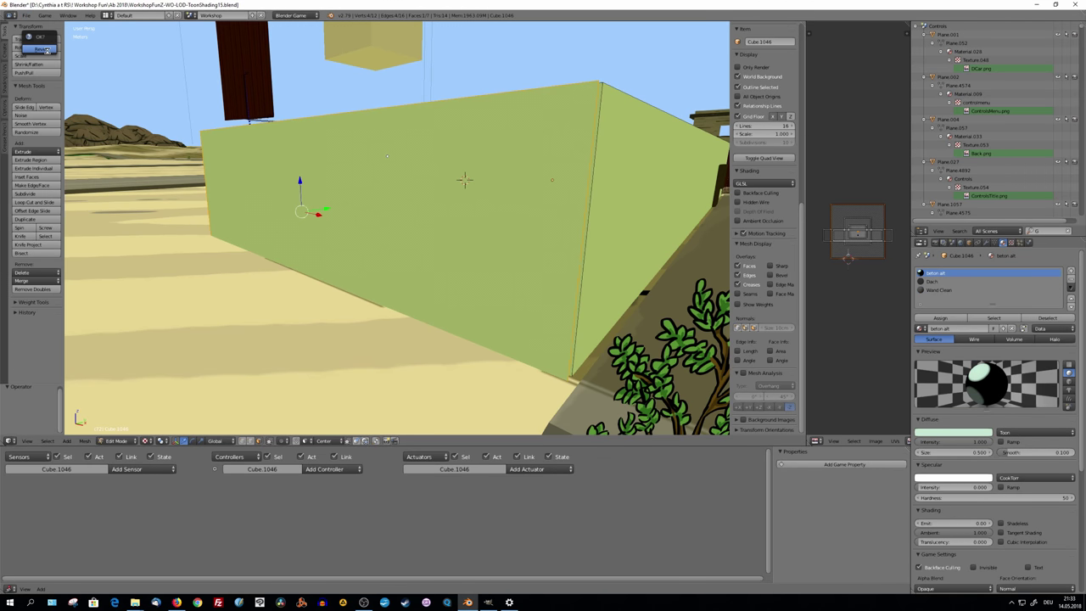
left_click(41, 48)
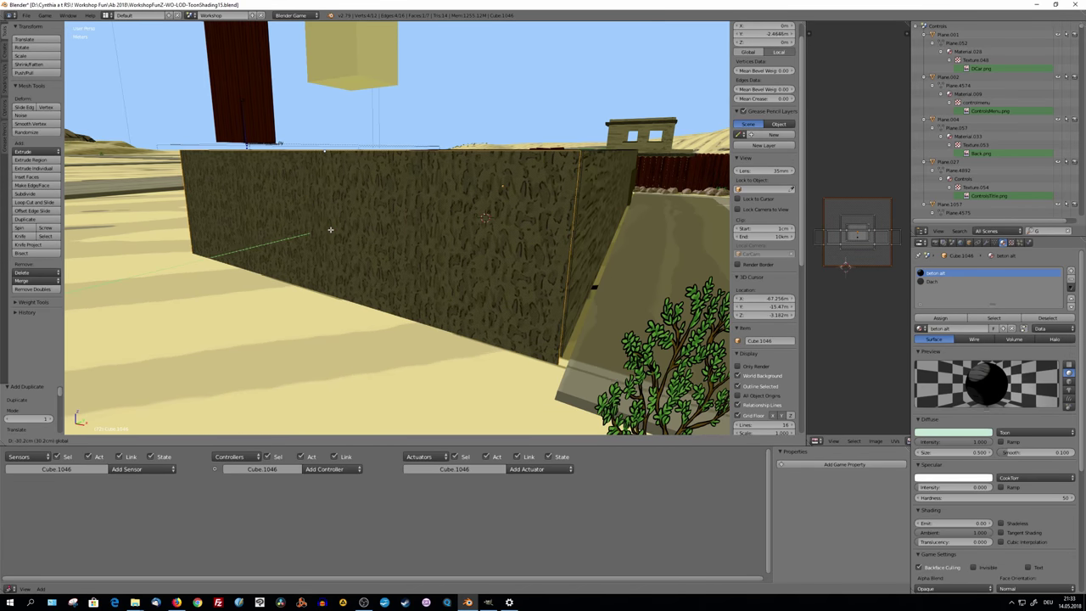
Give the wall's front face a new material slot with Material.010.
middle_click_drag(330, 230, 495, 241)
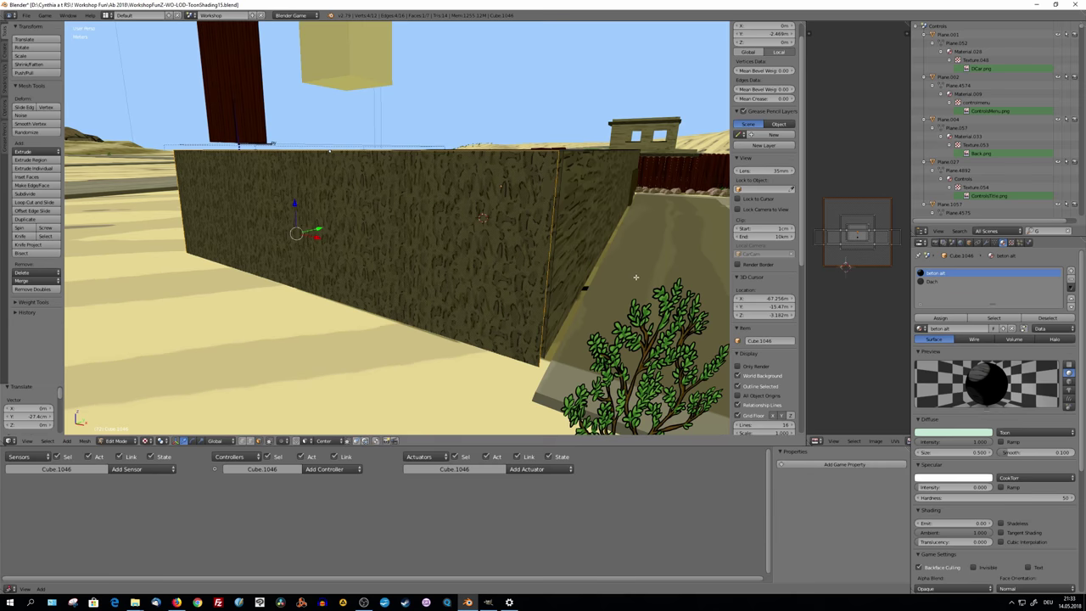
left_click(1071, 272)
left_click(955, 328)
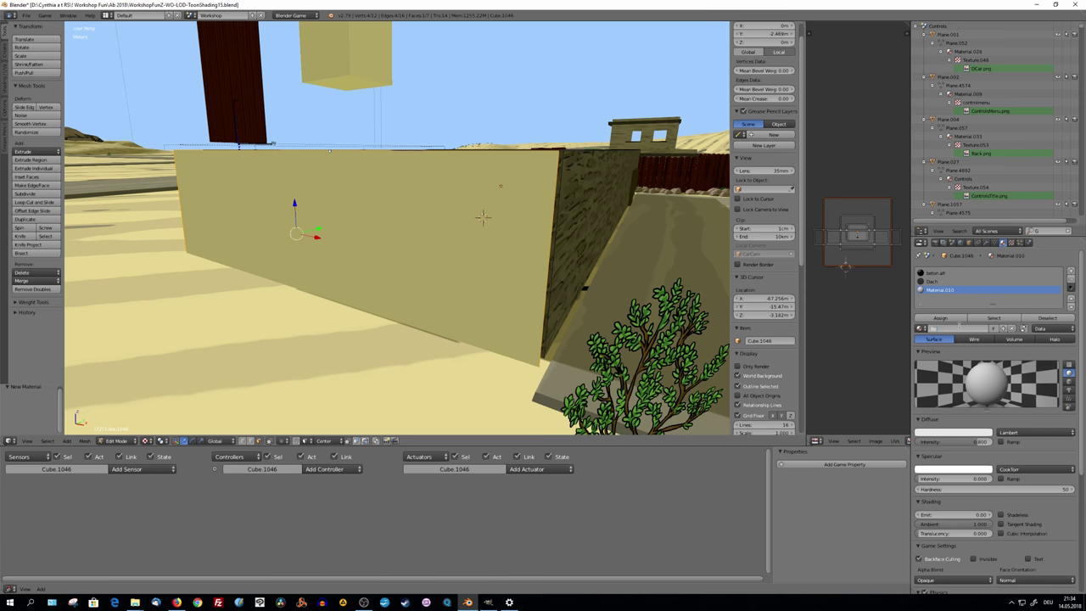
Add a new texture to the material loading Beton1.jpg from the Wände folder.
left_click(1010, 244)
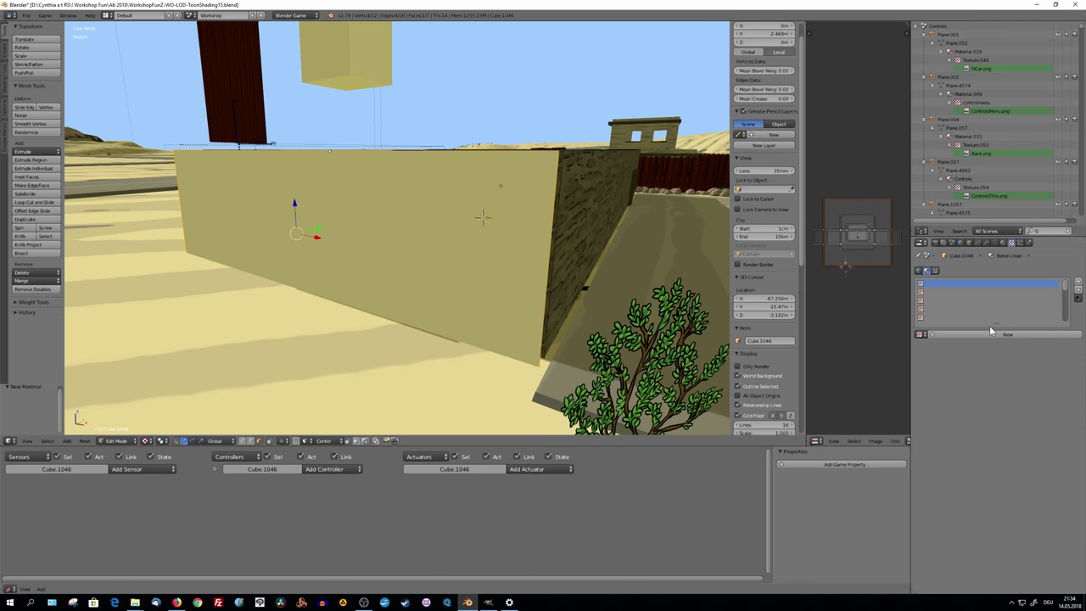
left_click(989, 325)
left_click(1025, 471)
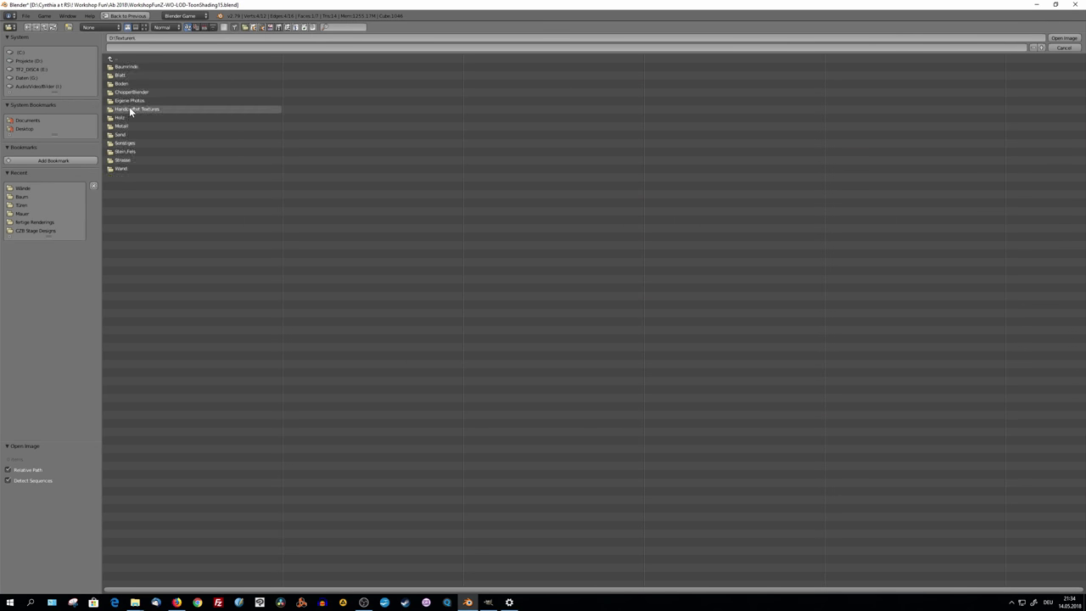
left_click(130, 109)
left_click(144, 27)
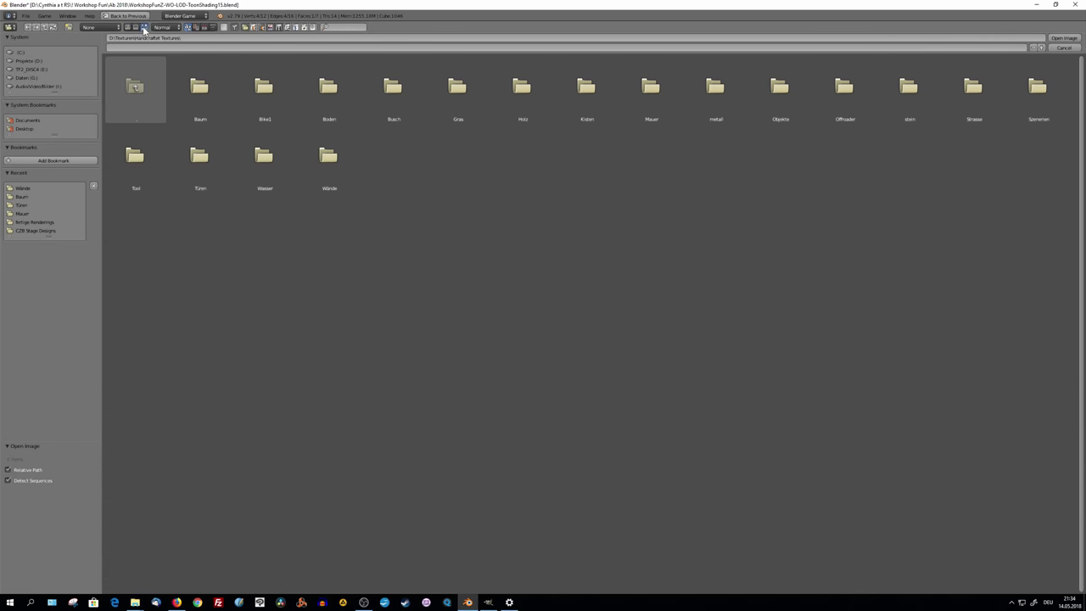
left_click(345, 157)
left_click(1065, 38)
Unwrap the wall faces, scale the UVs by 1.677, and return to Object Mode.
key("u")
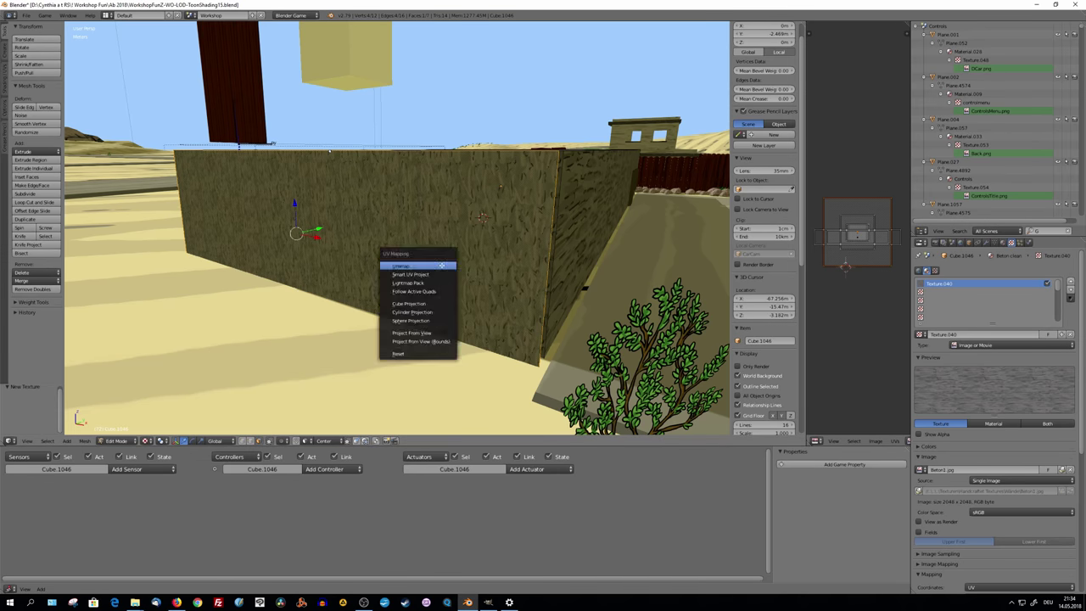
left_click(407, 261)
key("s")
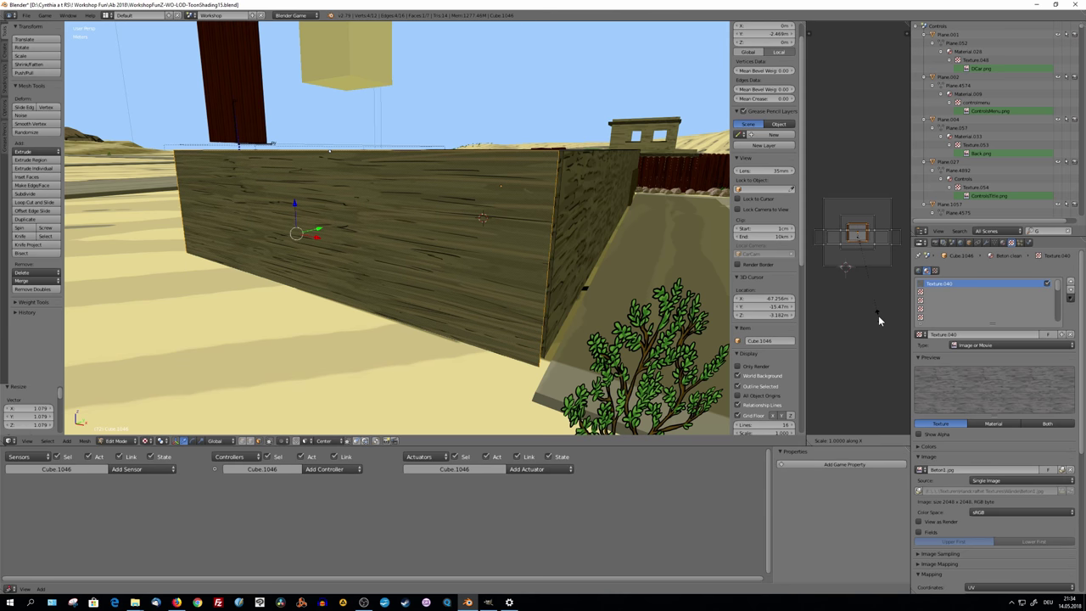
left_click(878, 344)
key("Tab")
middle_click_drag(553, 289, 527, 283)
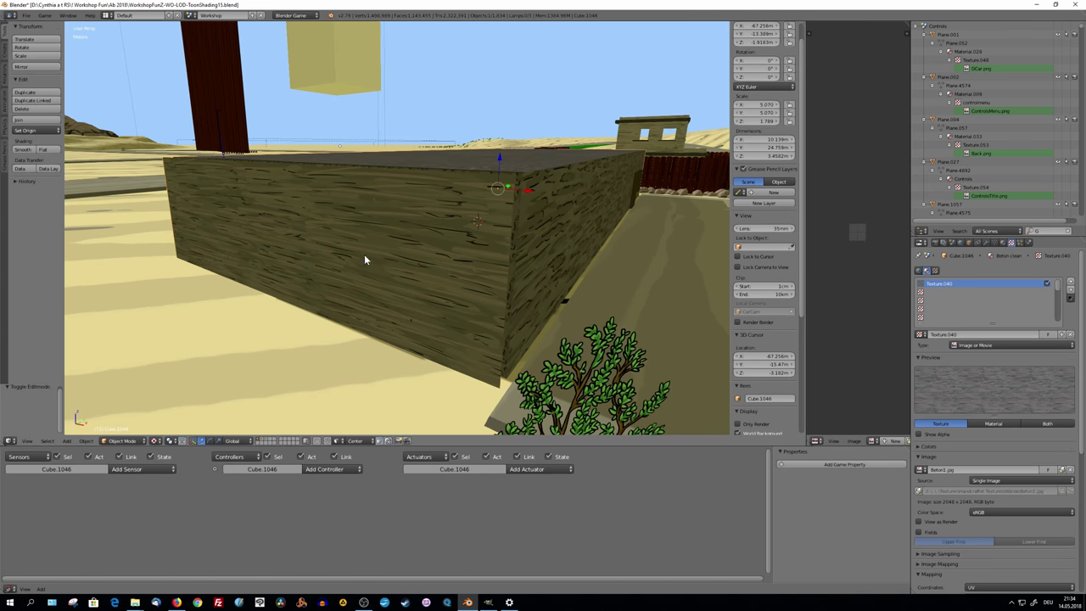
Preview the scene in the game engine, then select Cube.1046 and enter Edit Mode.
key("p")
key("Escape")
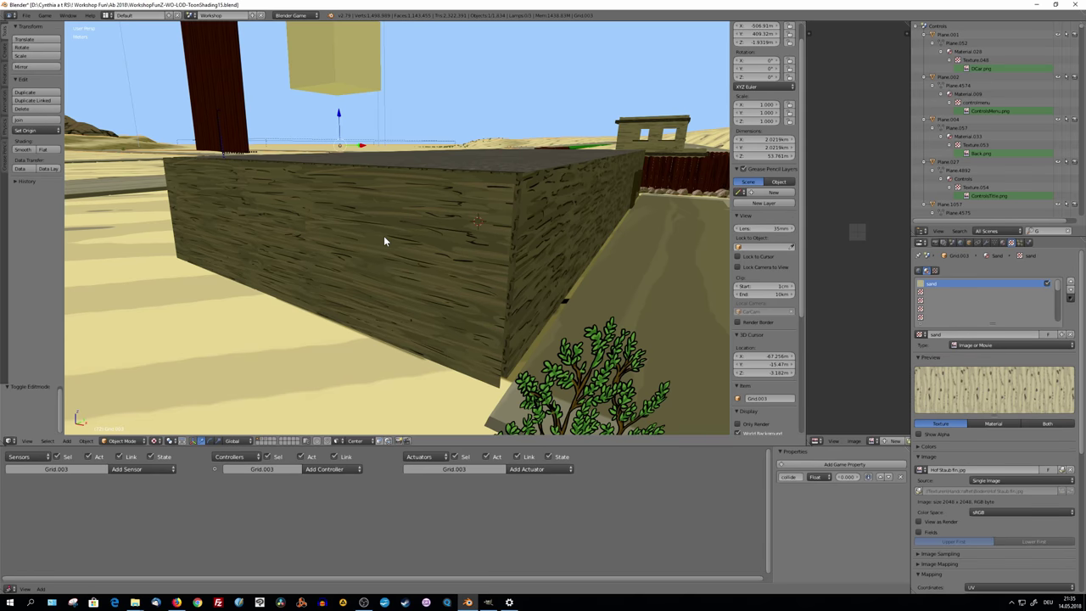
key("p")
key("Escape")
right_click(387, 246)
key("Tab")
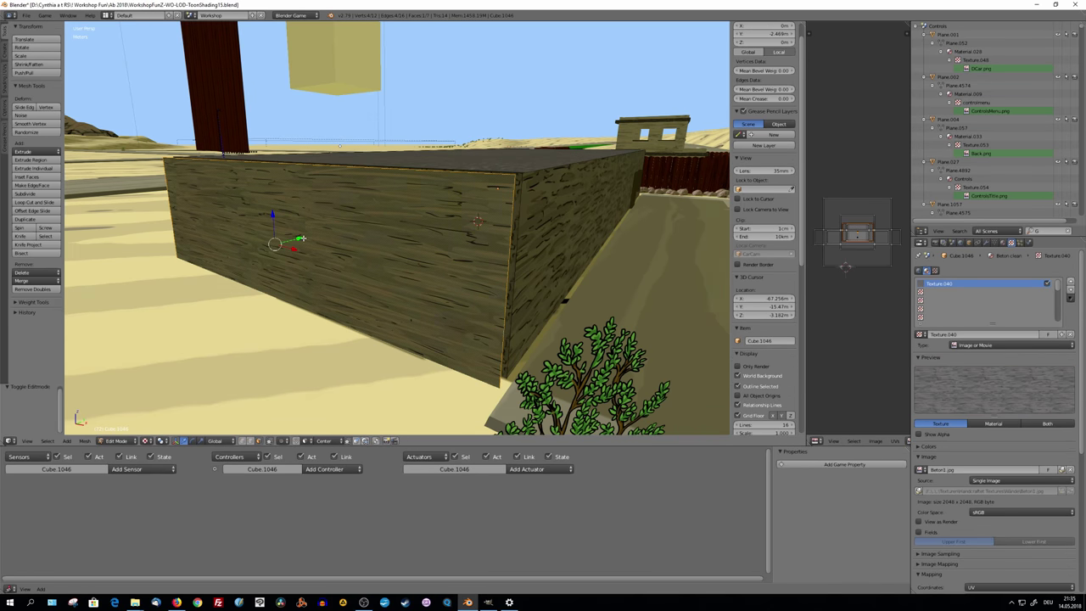
Cut several vertical edge loops across the wall's long faces.
scroll(943, 410, "down", 3)
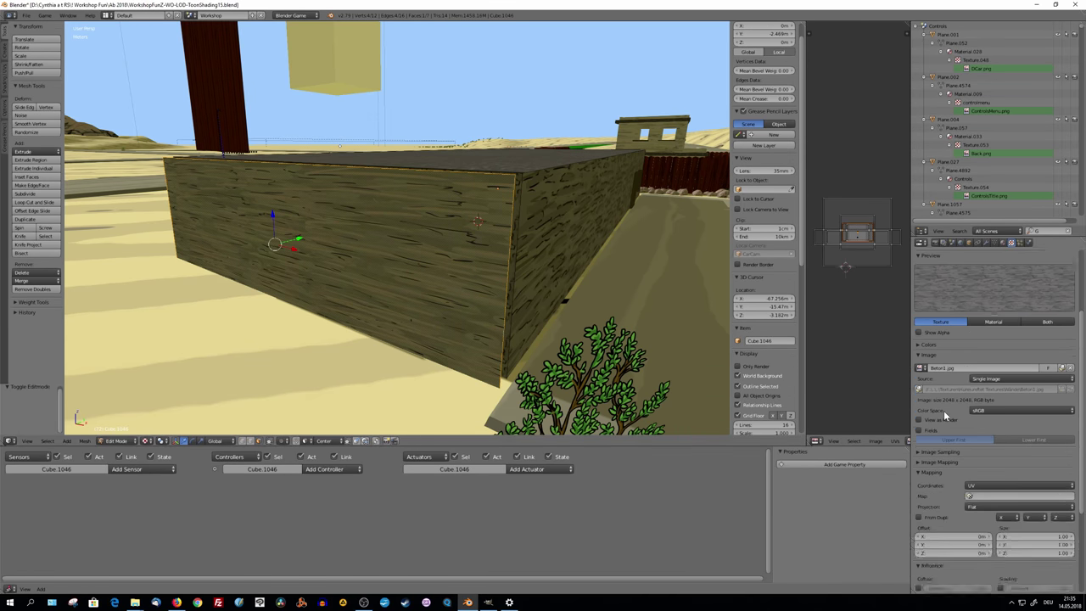
scroll(1010, 438, "down", 2)
scroll(1010, 438, "up", 2)
scroll(1007, 433, "up", 3)
key("p")
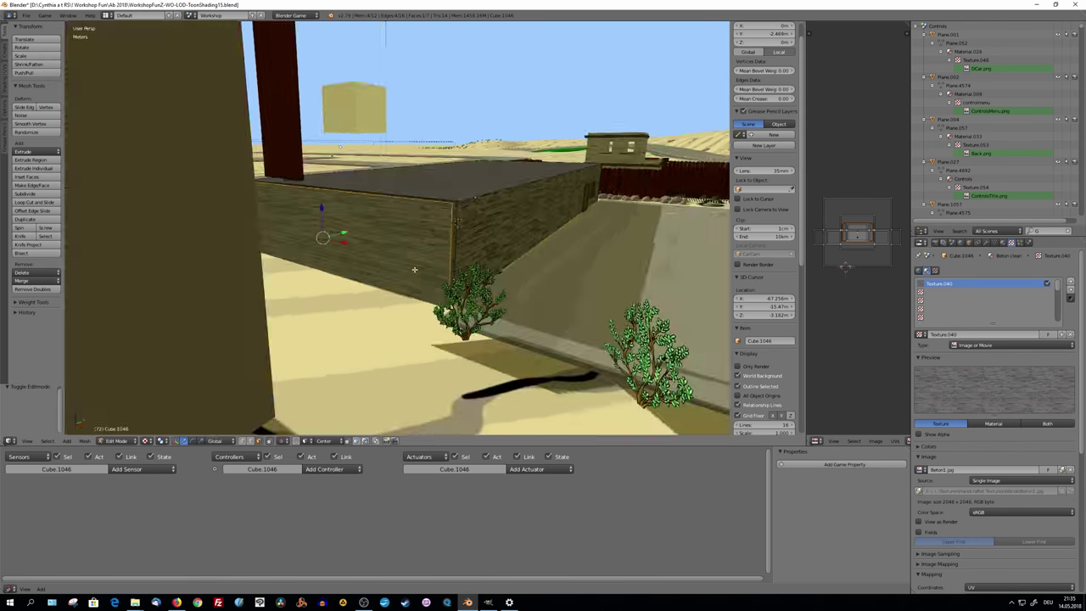
key("Escape")
left_click(310, 174)
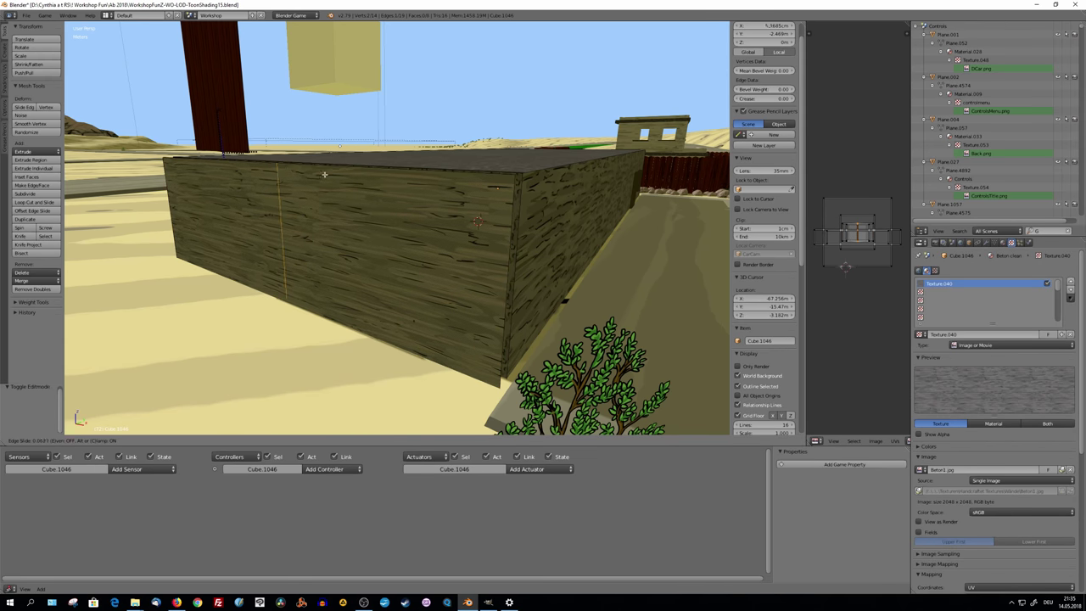
left_click(321, 192)
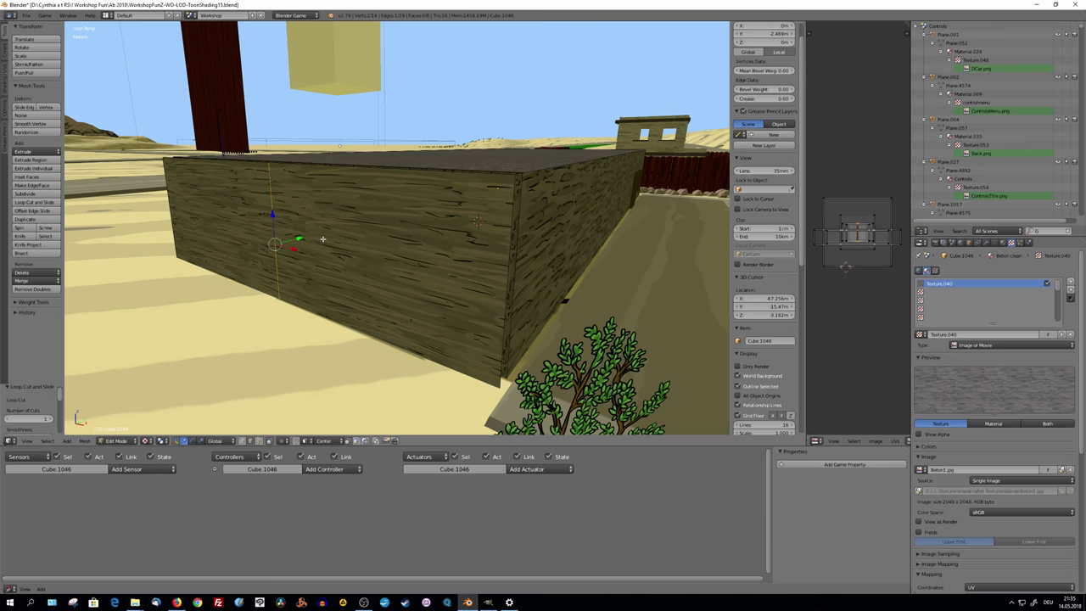
left_click(274, 230)
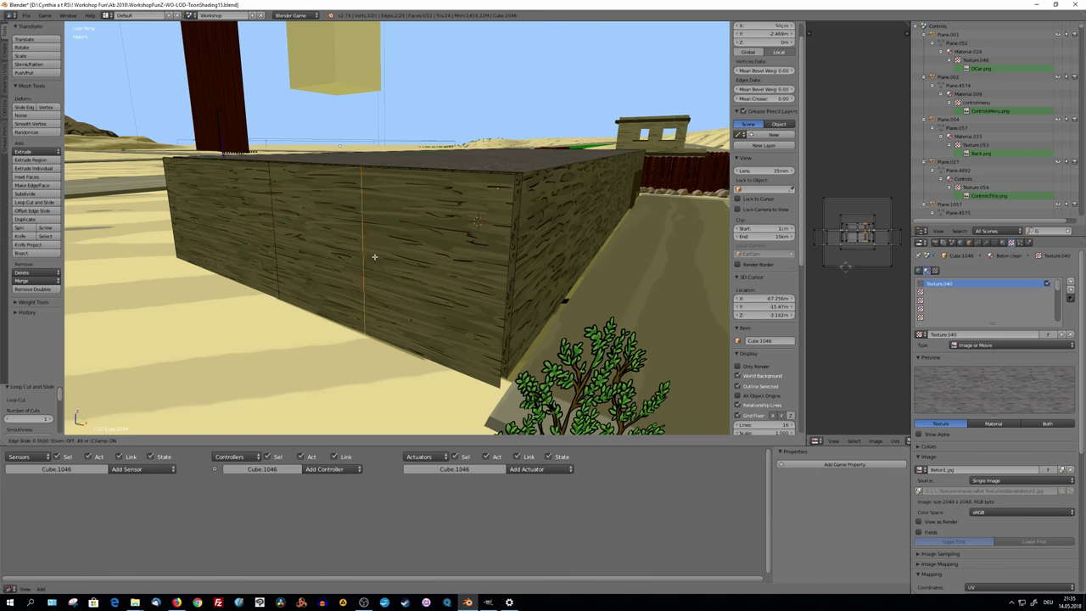
left_click(374, 257)
key("ctrl+r")
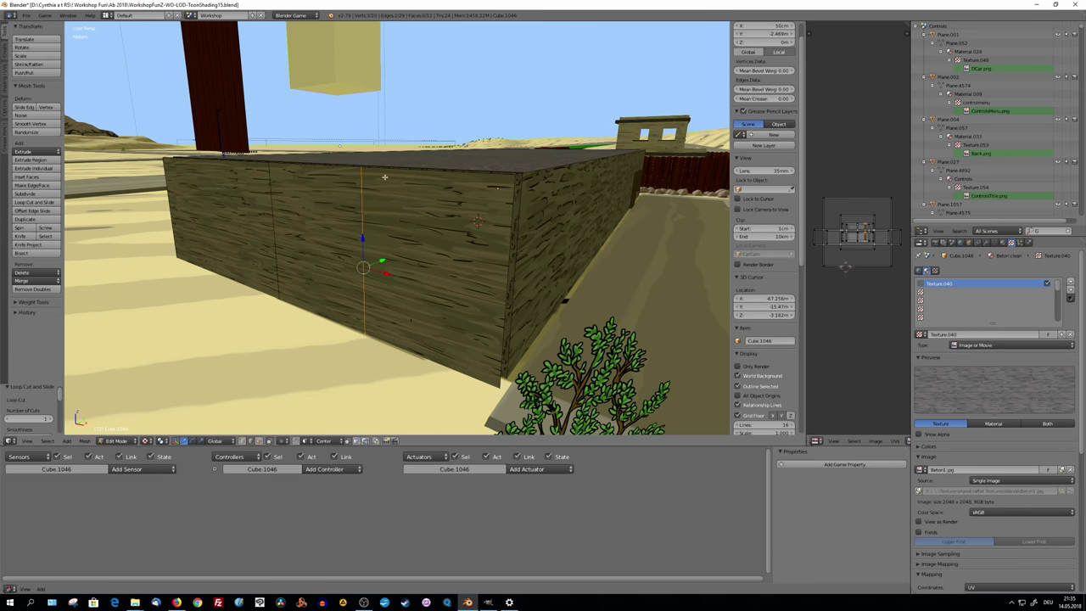
mouse_move(456, 236)
middle_mouse_down()
mouse_move(485, 380)
mouse_move(501, 310)
middle_mouse_up()
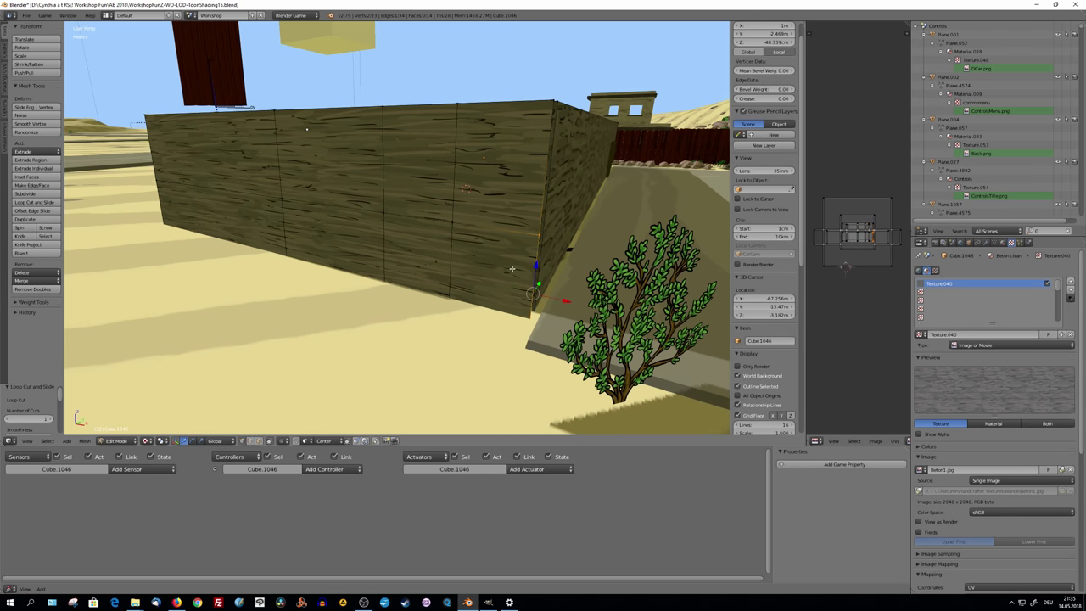
Delete two lower faces of the wooden wall to open a gap.
right_click(498, 286)
key("x")
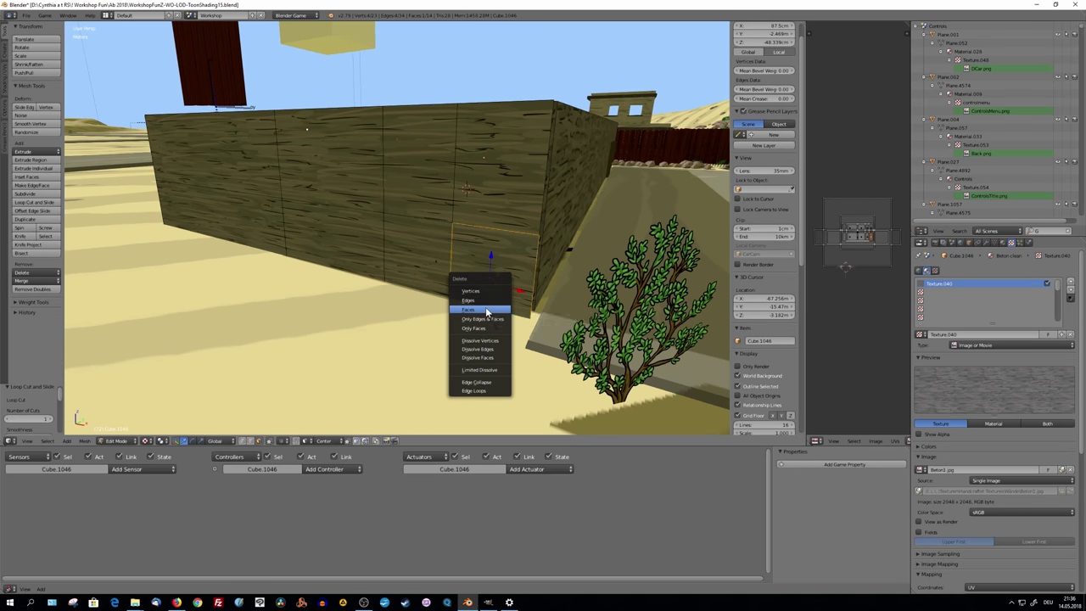
left_click(486, 312)
right_click(407, 246)
key("x")
left_click(408, 245)
scroll(482, 298, "up", 10)
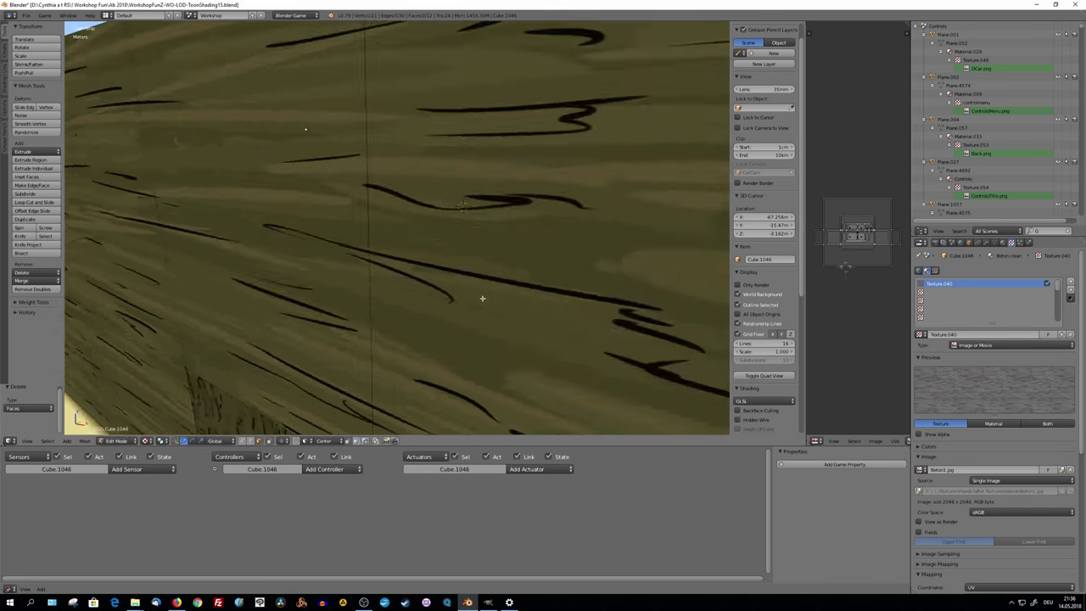
scroll(482, 298, "down", 10)
Raise a single wall vertex about 21 cm straight up along Z.
right_click(388, 264)
scroll(388, 264, "up", 5)
scroll(425, 281, "down", 3)
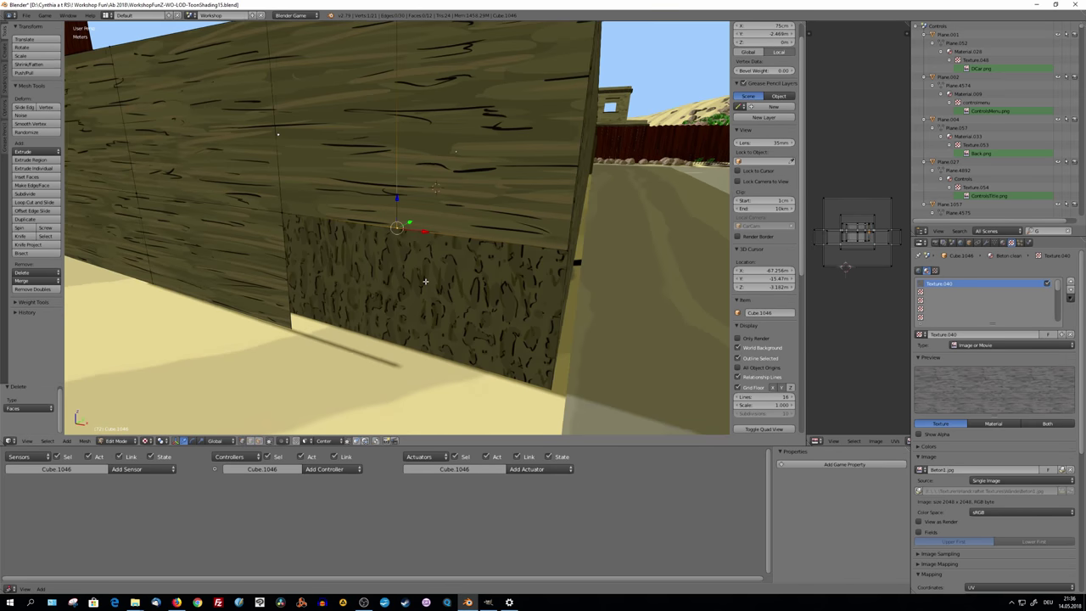
key("g")
key("z")
left_click(286, 330)
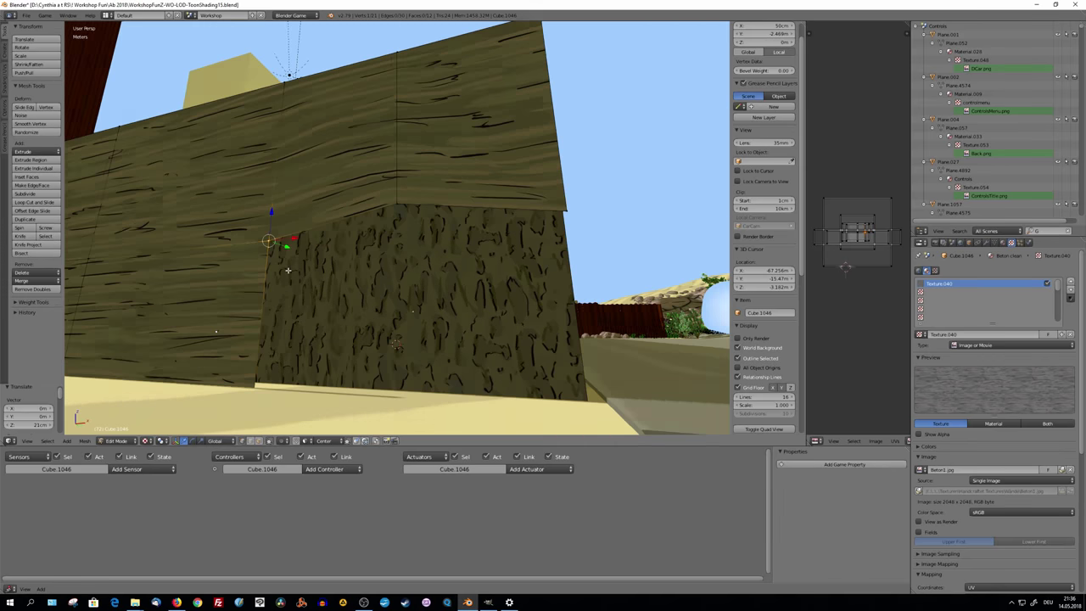
middle_click_drag(286, 324, 357, 331)
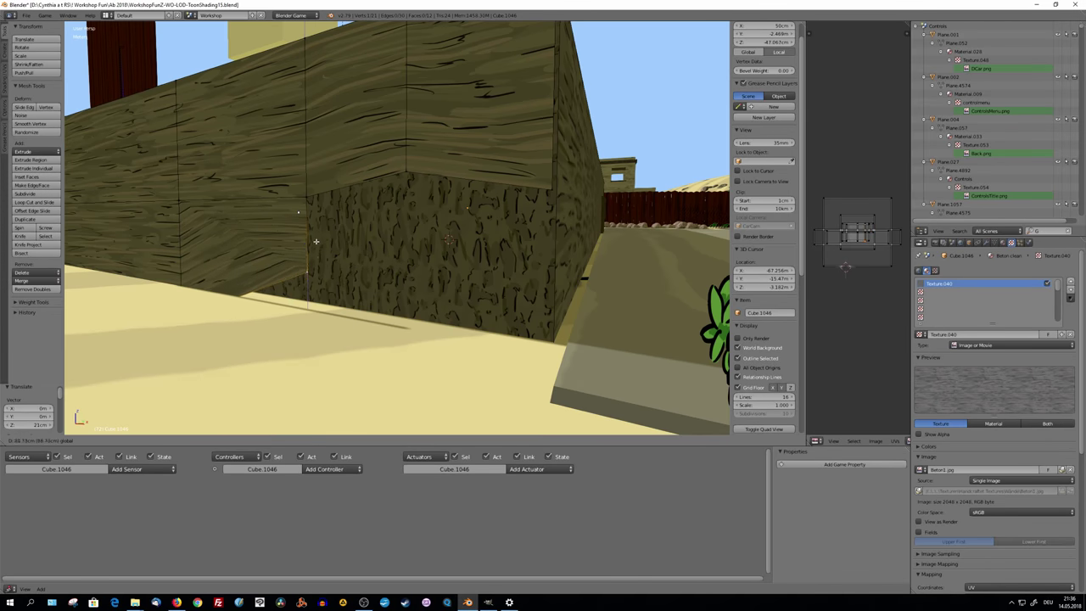
middle_click_drag(316, 241, 365, 254)
Unwrap the selected wall faces, then rotate their UVs and scale them by 1.938 along X.
key("a")
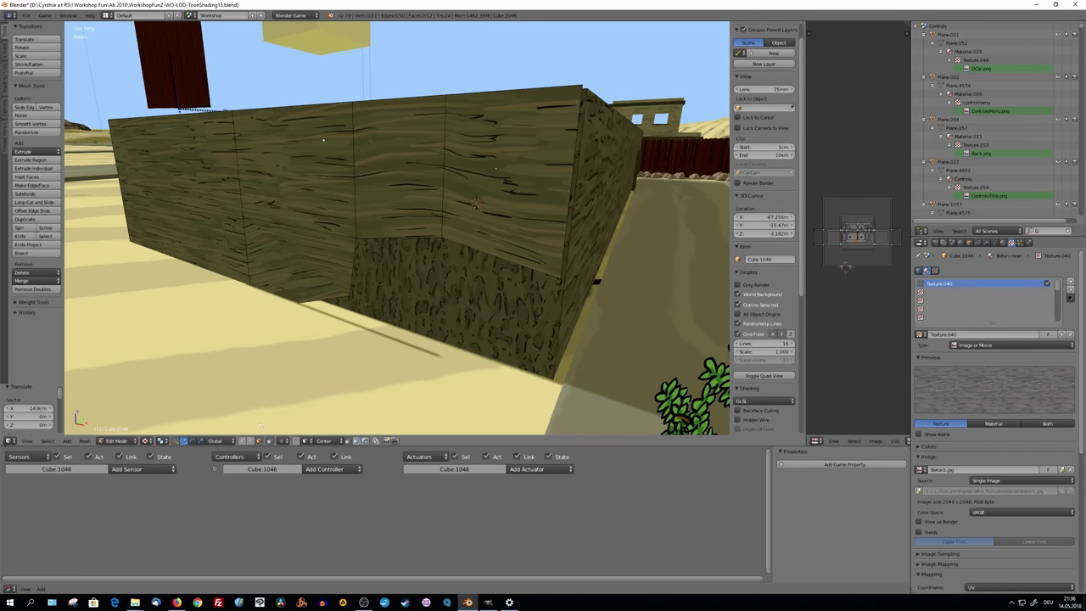
right_click(260, 175, "shift")
key("u")
left_click(403, 189)
scroll(403, 189, "up", 5)
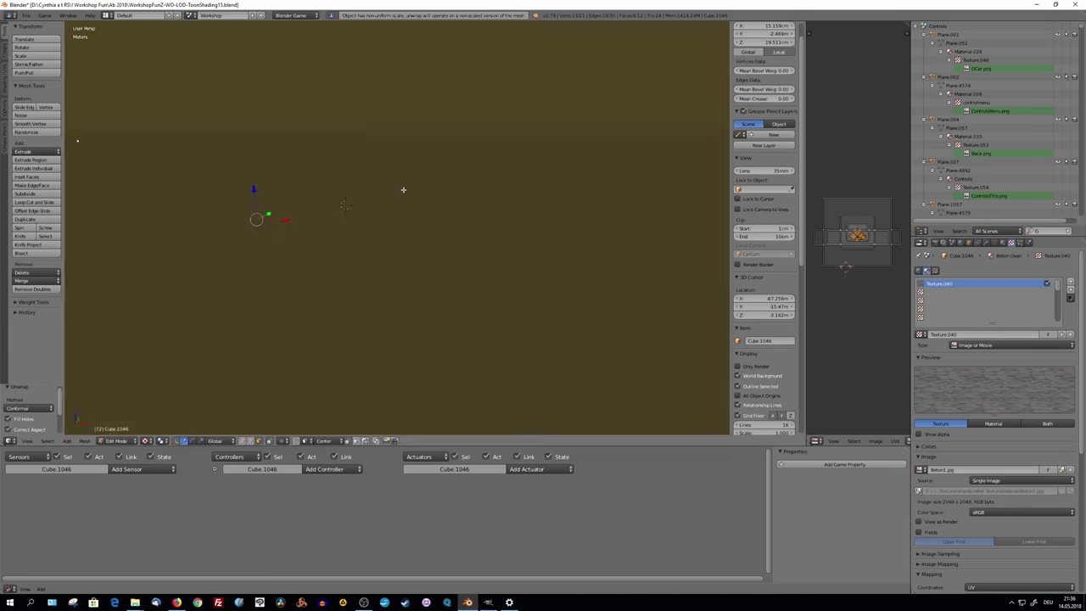
scroll(403, 189, "down", 4)
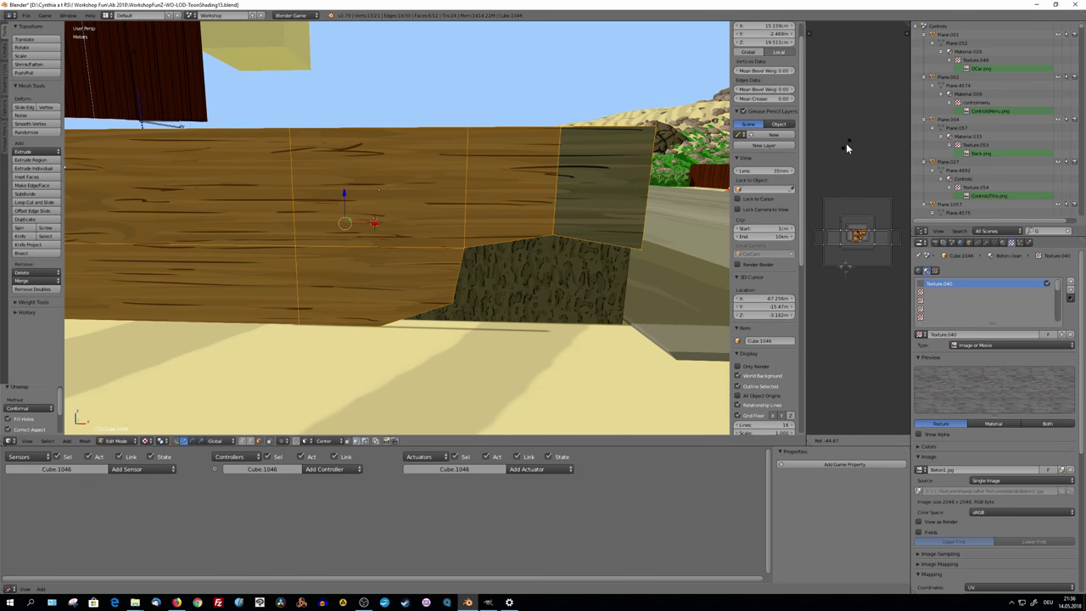
left_click(847, 143)
key("s")
key("x")
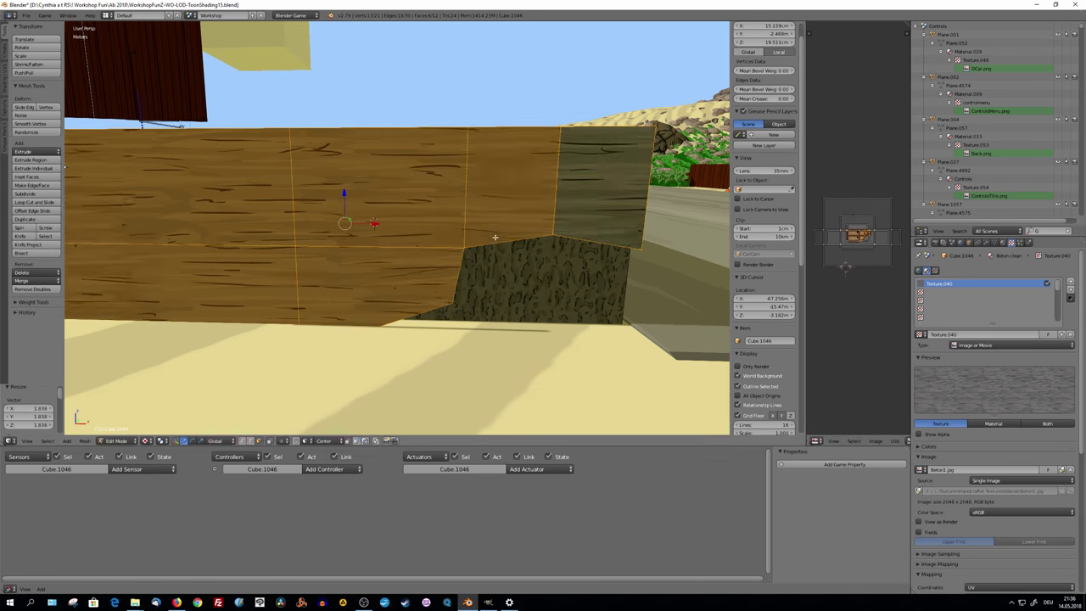
key("Tab")
key("Tab")
mouse_move(495, 237)
middle_mouse_down()
mouse_move(421, 278)
mouse_move(399, 255)
middle_mouse_up()
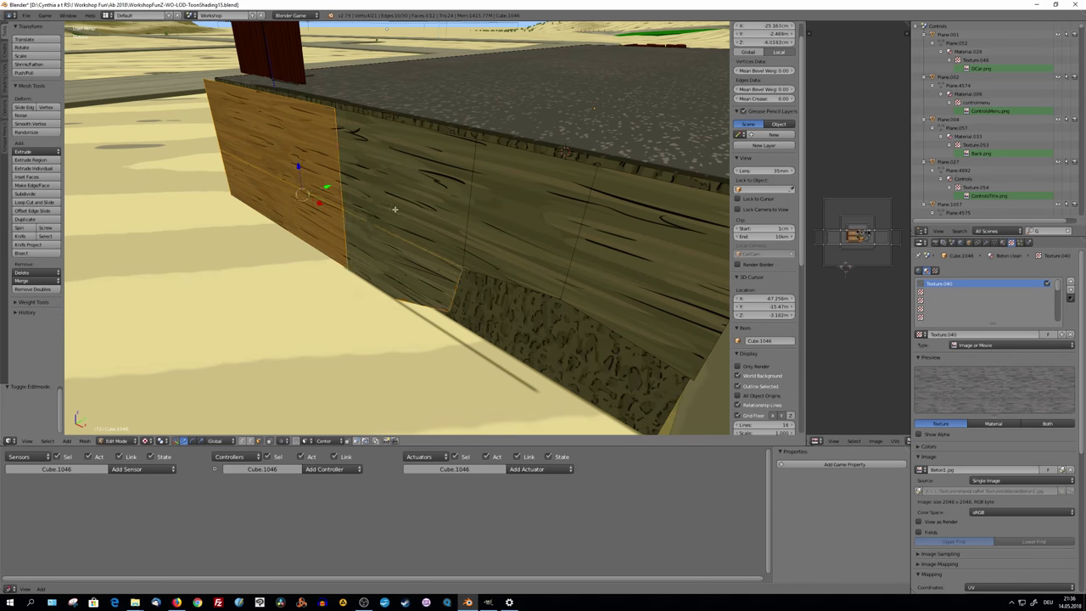
Cancel the face move and inspect the wall from several angles in Object and Edit Mode.
key("g")
key("Escape")
key("Tab")
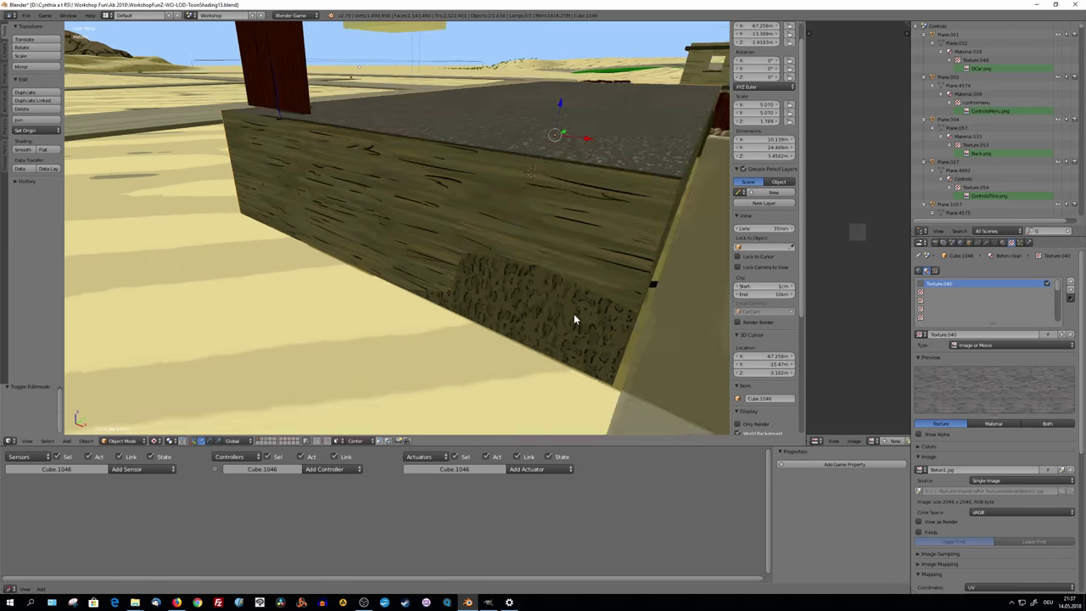
mouse_move(573, 314)
middle_mouse_down()
mouse_move(402, 329)
mouse_move(484, 328)
mouse_move(370, 322)
mouse_move(345, 337)
mouse_move(389, 312)
mouse_move(396, 322)
middle_mouse_up()
key("Tab")
middle_click_drag(533, 129, 431, 255)
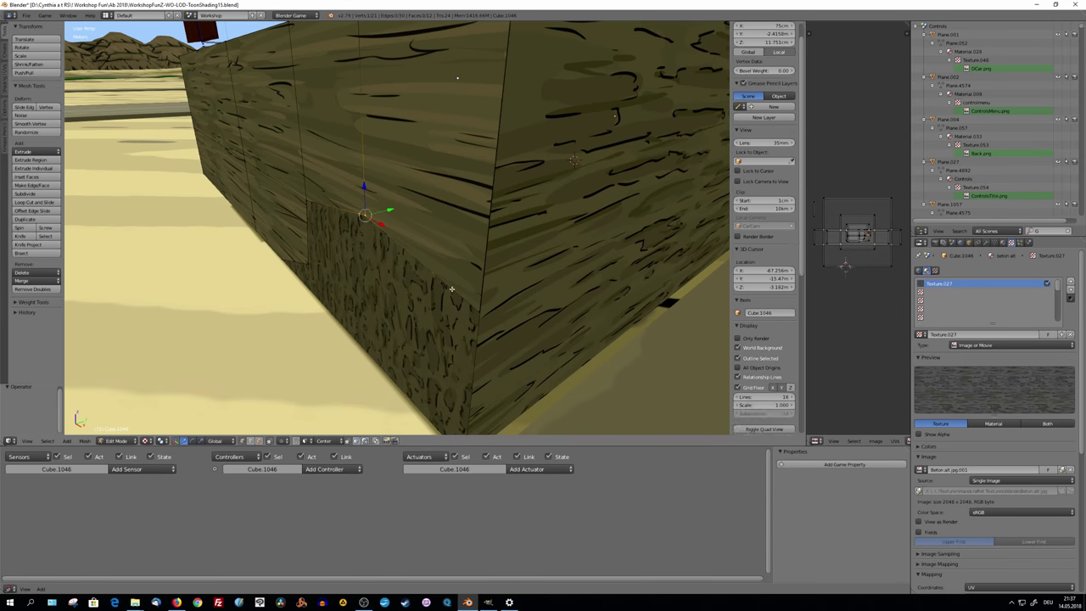
right_click(307, 239)
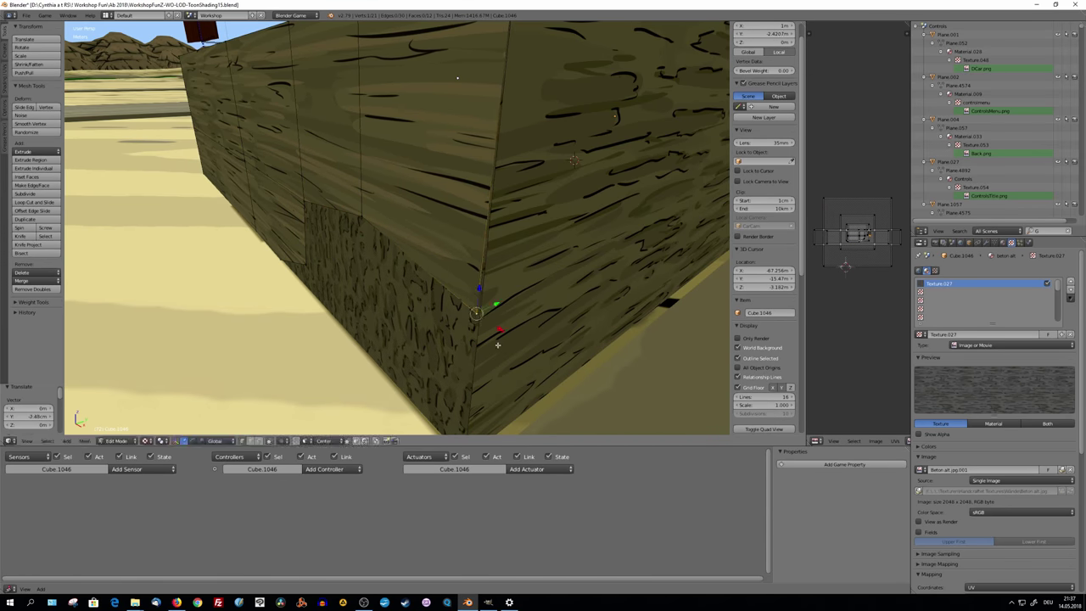
key("Tab")
mouse_move(480, 328)
middle_mouse_down()
mouse_move(397, 347)
mouse_move(455, 337)
mouse_move(450, 357)
mouse_move(429, 354)
mouse_move(457, 364)
middle_mouse_up()
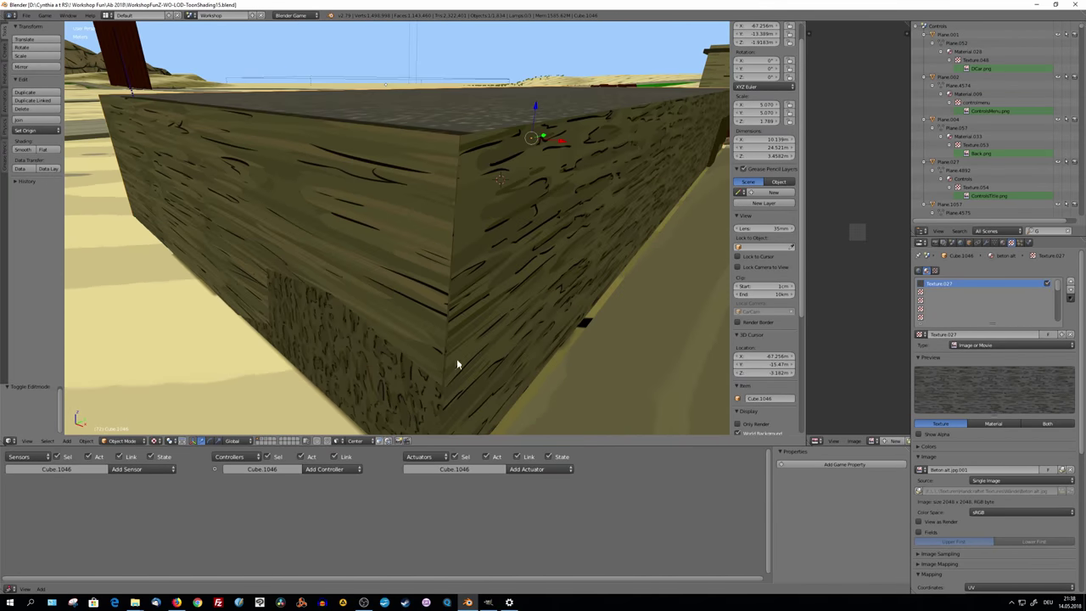
Reselect wall object Cube.1046 in Edit Mode and select its front face.
key("Tab")
right_click(389, 275)
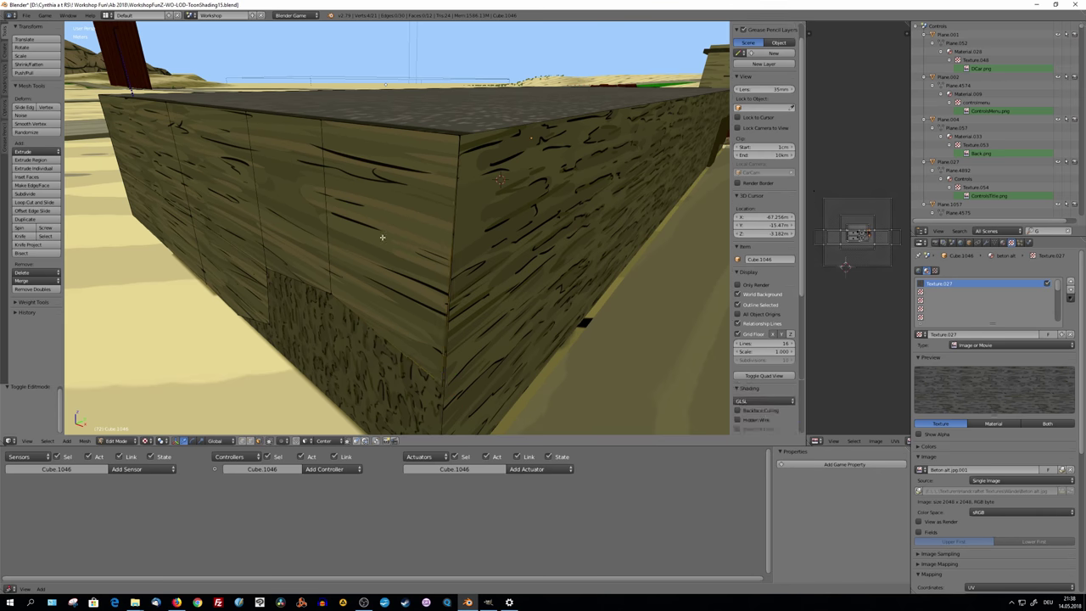
left_click(254, 445)
right_click(330, 293)
key("Tab")
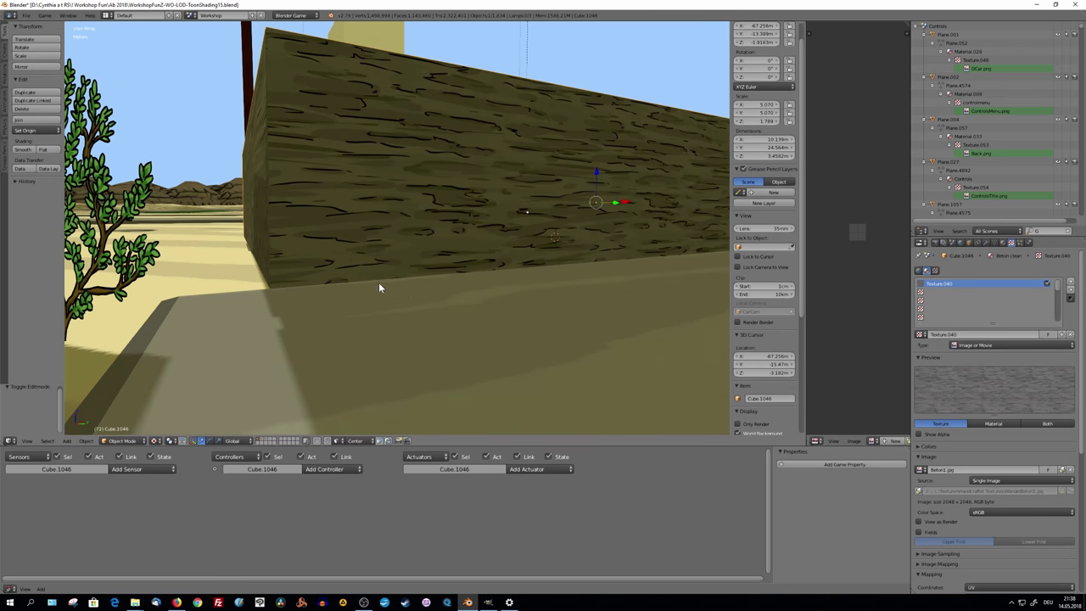
mouse_move(393, 304)
middle_mouse_down()
mouse_move(470, 309)
mouse_move(400, 303)
mouse_move(430, 280)
middle_mouse_up()
right_click(517, 393)
mouse_move(518, 393)
middle_mouse_down()
mouse_move(440, 326)
mouse_move(424, 247)
middle_mouse_up()
right_click(432, 286)
key("Tab")
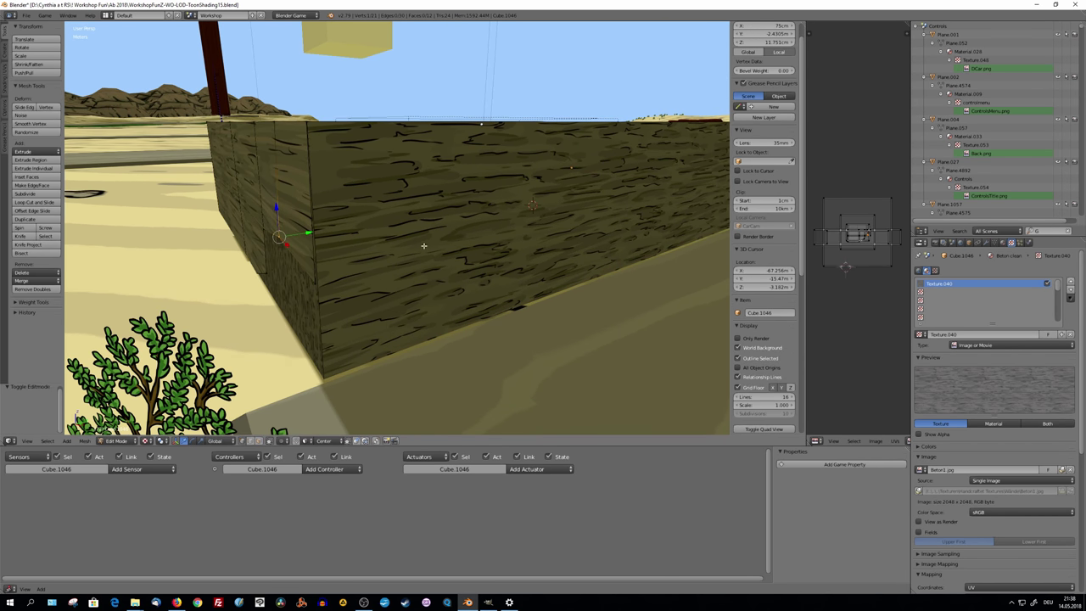
right_click(507, 284)
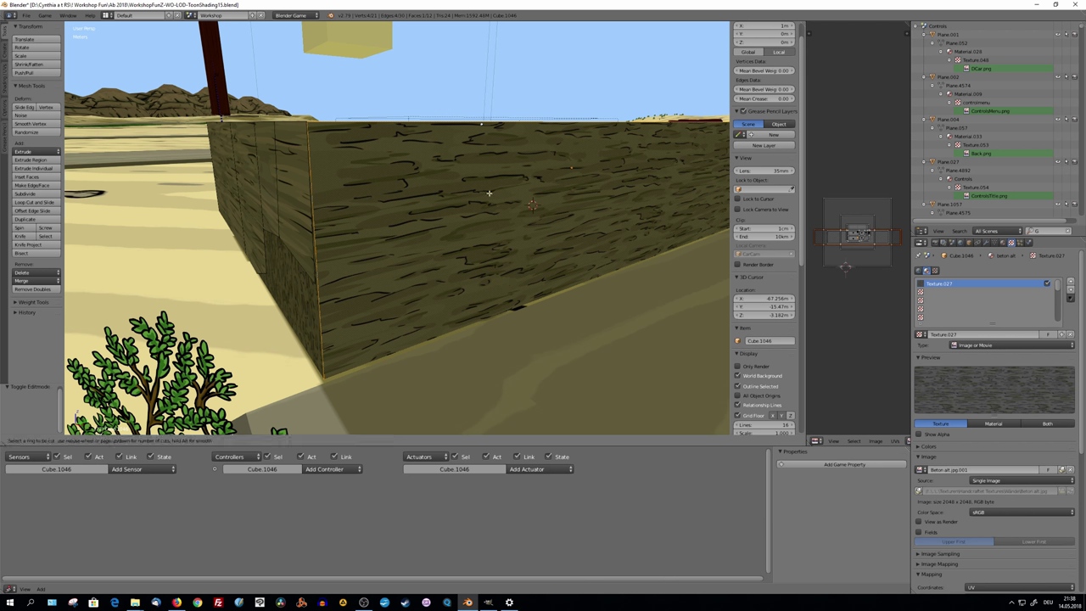
Cut several vertical edge loops along the long wooden wall.
left_click(493, 321)
right_click(418, 269)
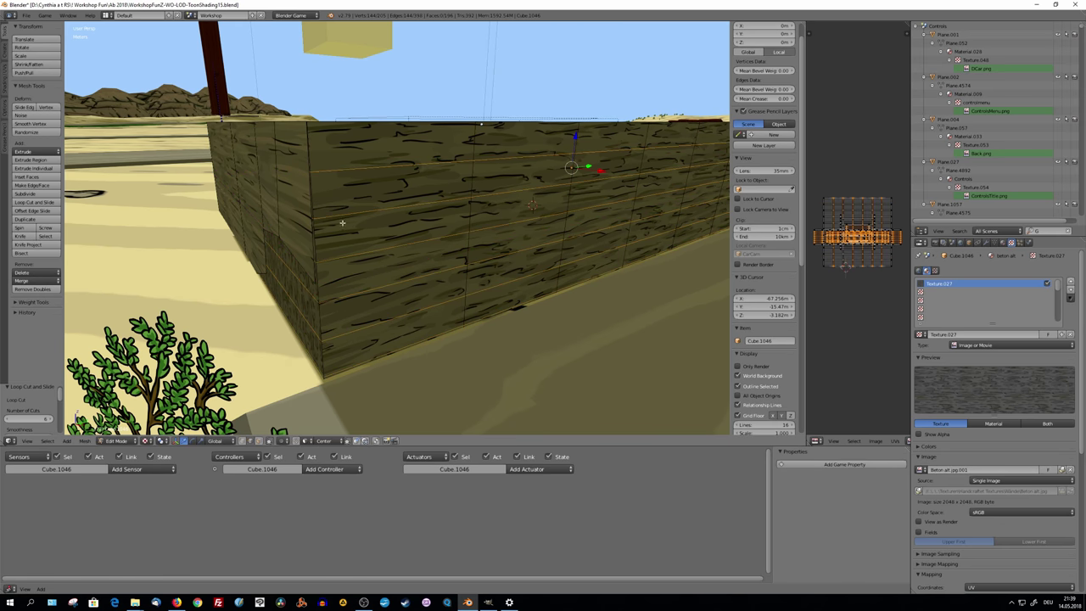
mouse_move(319, 203)
middle_mouse_down()
mouse_move(399, 242)
mouse_move(255, 257)
middle_mouse_up()
scroll(376, 260, "up", 3)
scroll(423, 274, "down", 2)
scroll(423, 275, "down", 2)
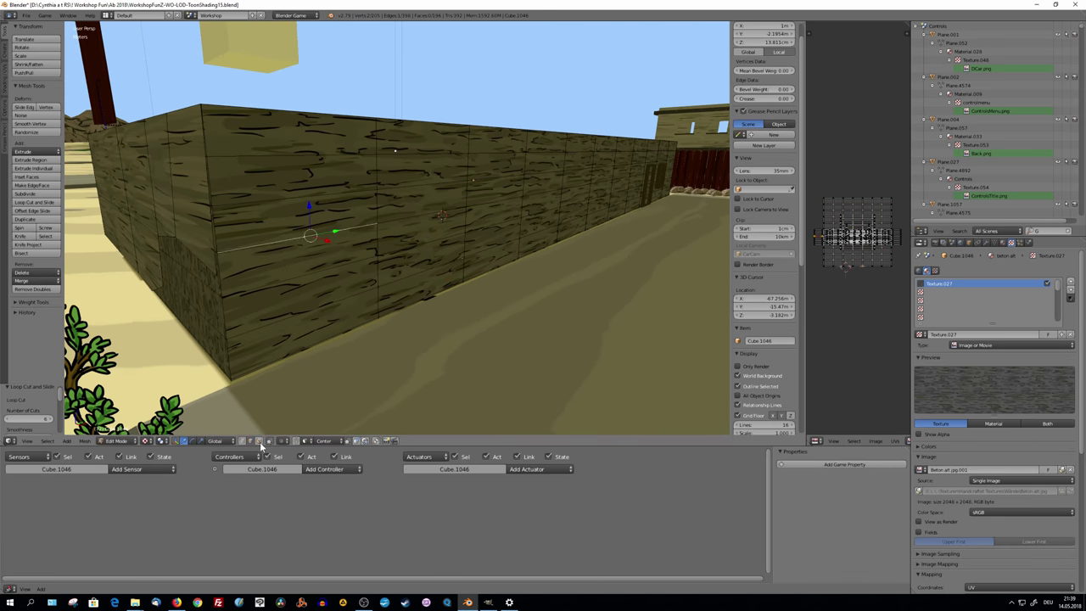
Shift a strip of wall panels about 5.84 cm near the corner and select a panel block.
mouse_move(303, 331)
middle_mouse_down()
mouse_move(332, 357)
mouse_move(357, 255)
middle_mouse_up()
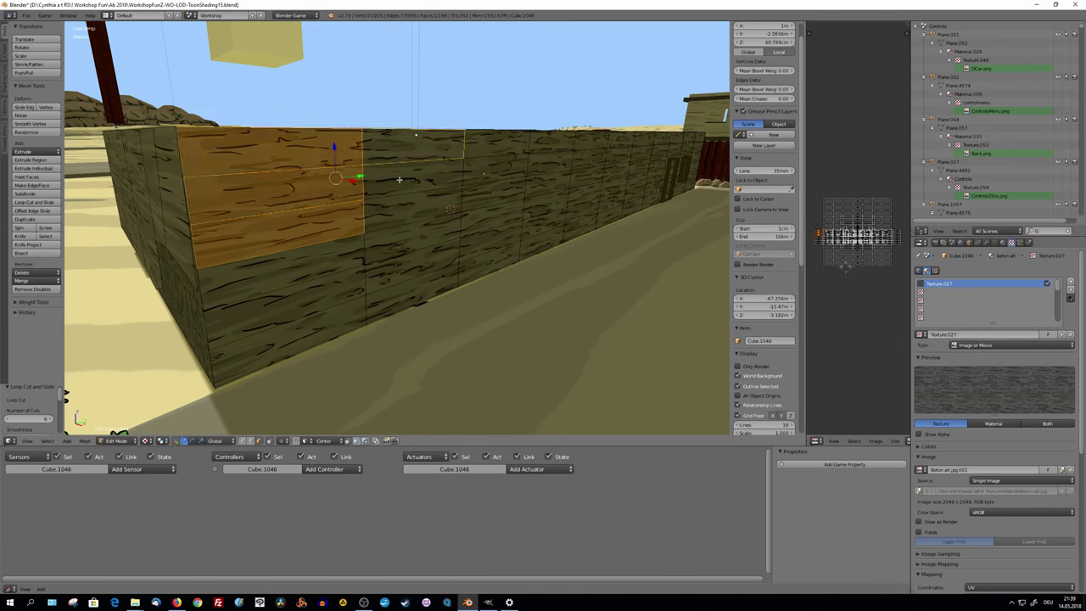
right_click(395, 205, "shift")
middle_click_drag(421, 294, 416, 329)
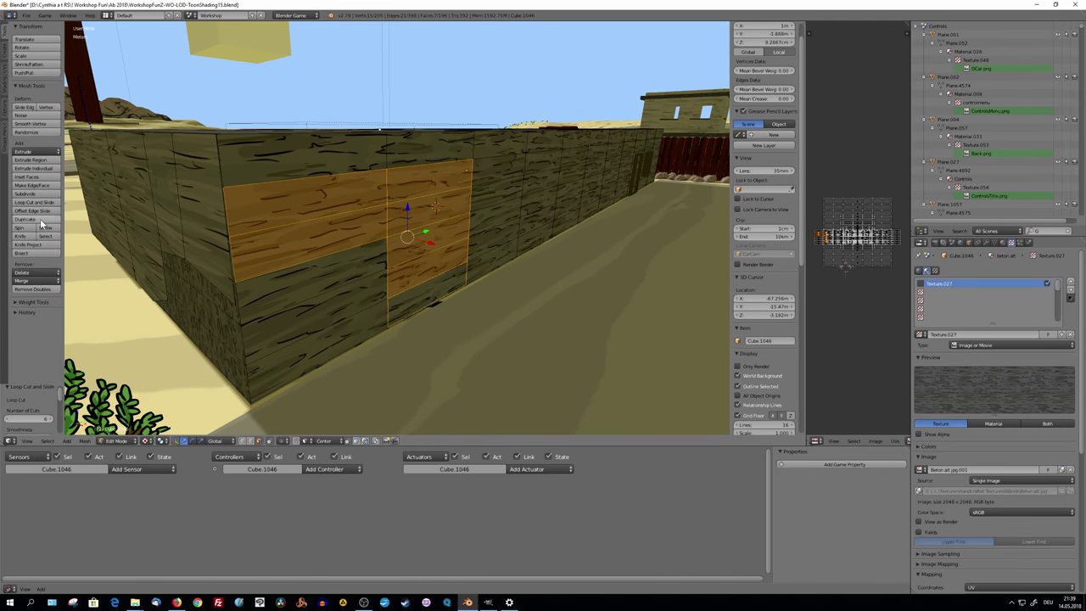
middle_click_drag(408, 280, 242, 444)
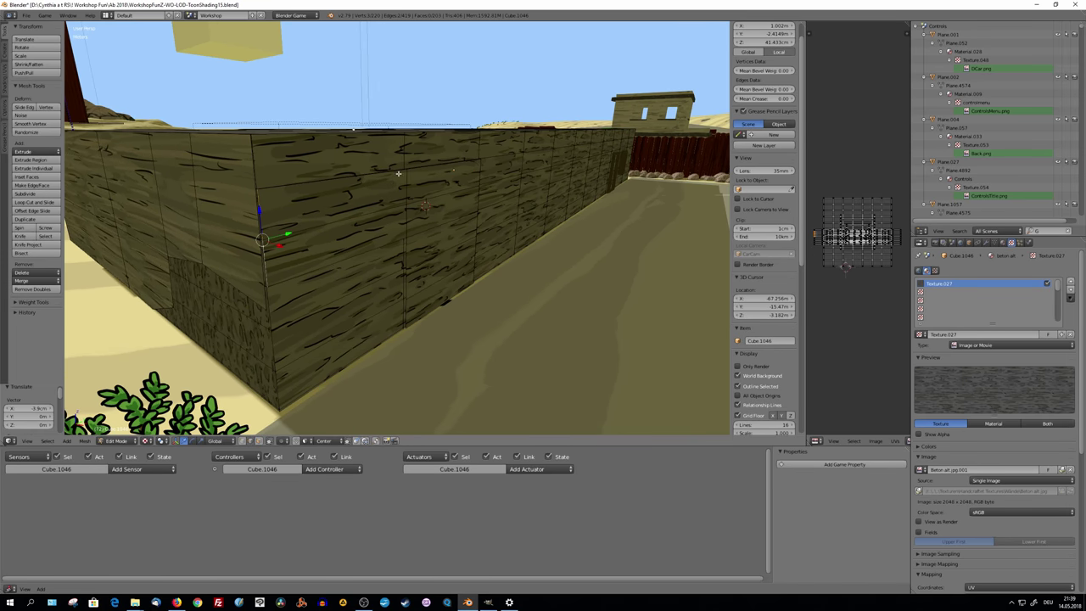
middle_click_drag(398, 174, 421, 271)
left_click(432, 146)
mouse_move(432, 146)
middle_mouse_down()
mouse_move(290, 307)
mouse_move(387, 283)
mouse_move(483, 317)
mouse_move(509, 314)
middle_mouse_up()
right_click(290, 293)
Stretch the face's UVs along X to rescale its wood texture.
key("s")
key("x")
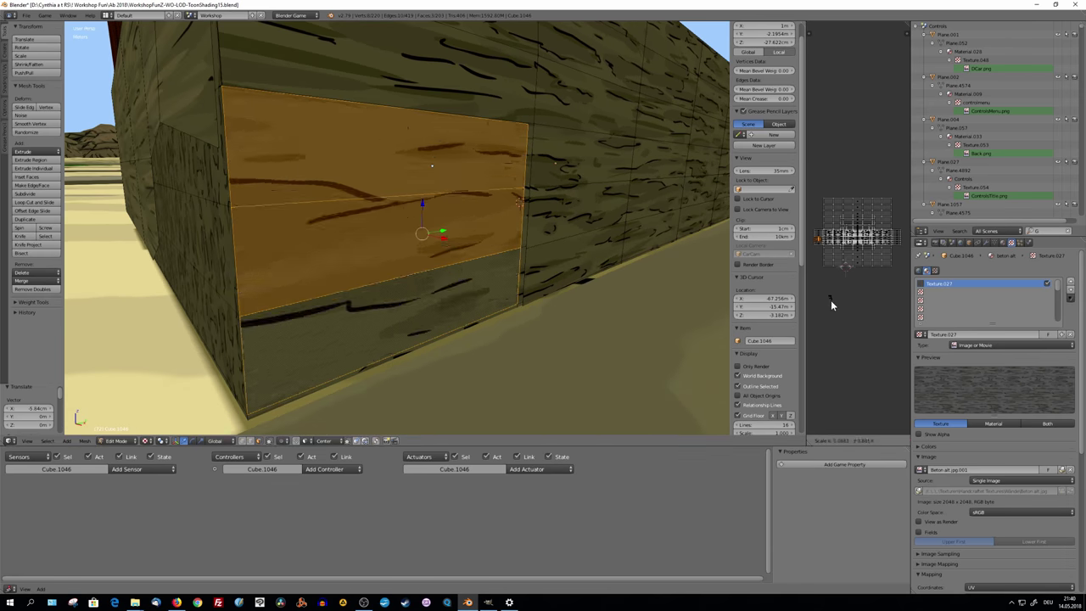
left_click(835, 264)
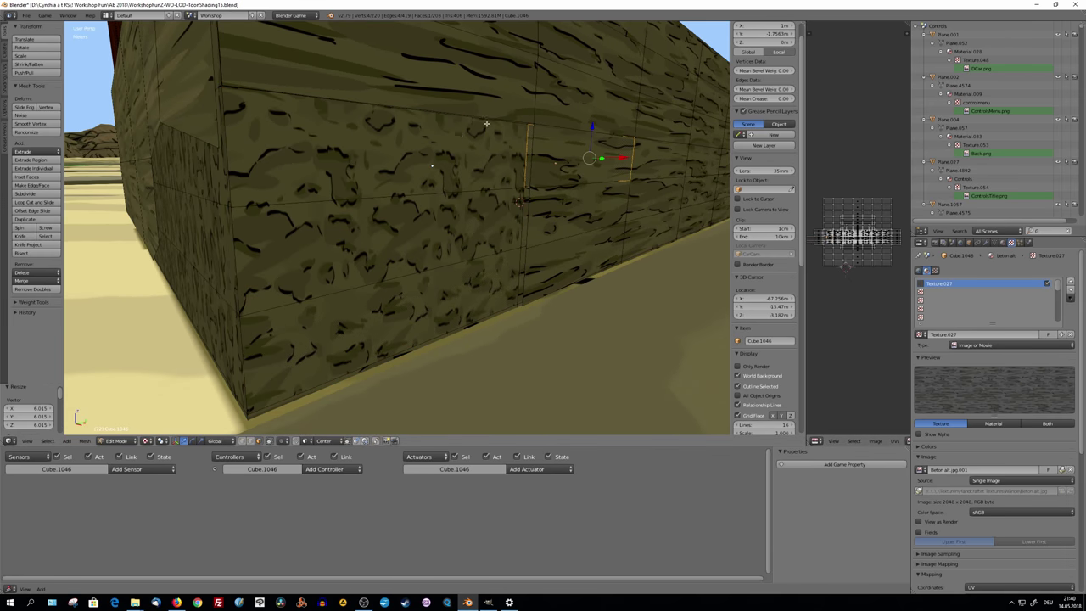
mouse_move(475, 212)
middle_mouse_down()
mouse_move(450, 151)
mouse_move(400, 162)
mouse_move(430, 209)
mouse_move(337, 194)
middle_mouse_up()
Assign the Beton clean material to a strip of wall faces and return to Object Mode.
right_click(697, 192, "ctrl")
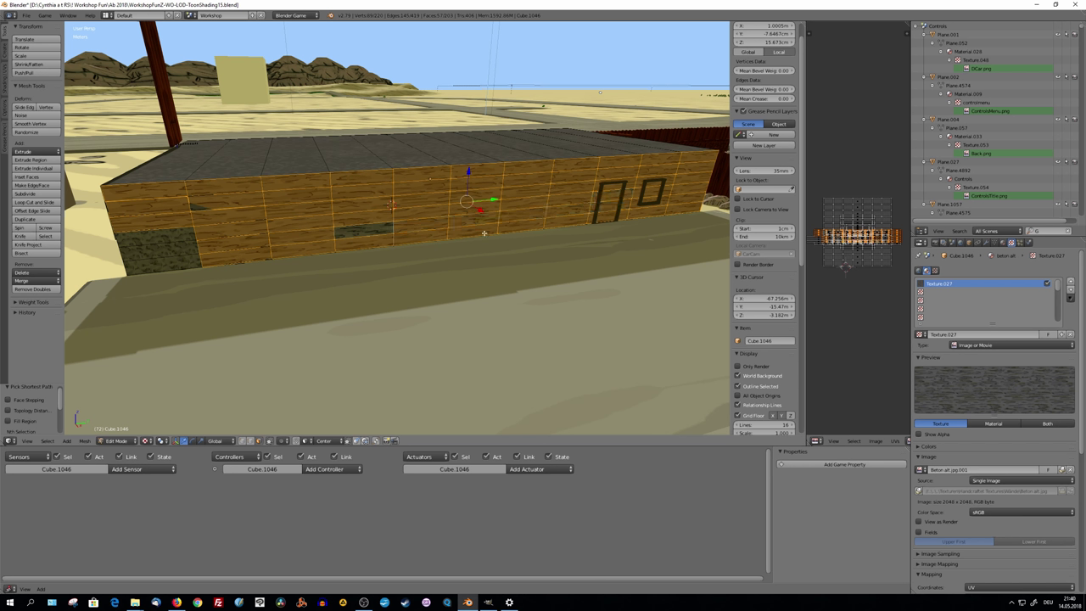
middle_click_drag(484, 233, 509, 221)
left_click(1001, 242)
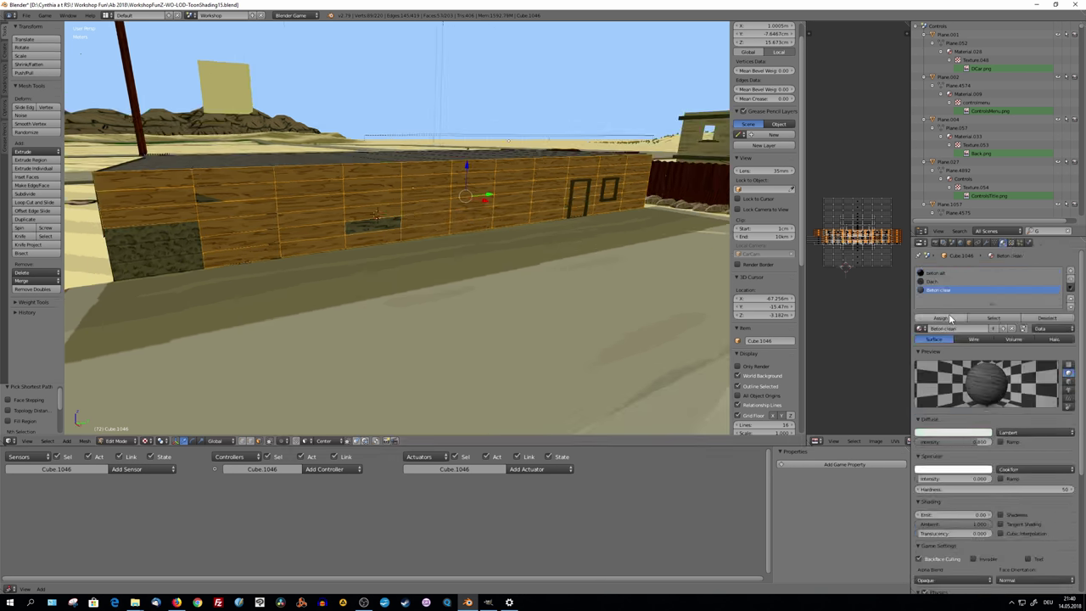
left_click(949, 315)
key("Tab")
mouse_move(377, 229)
middle_mouse_down()
mouse_move(358, 243)
mouse_move(501, 247)
middle_mouse_up()
Make the wall's Beton clean material slot active.
right_click(501, 247)
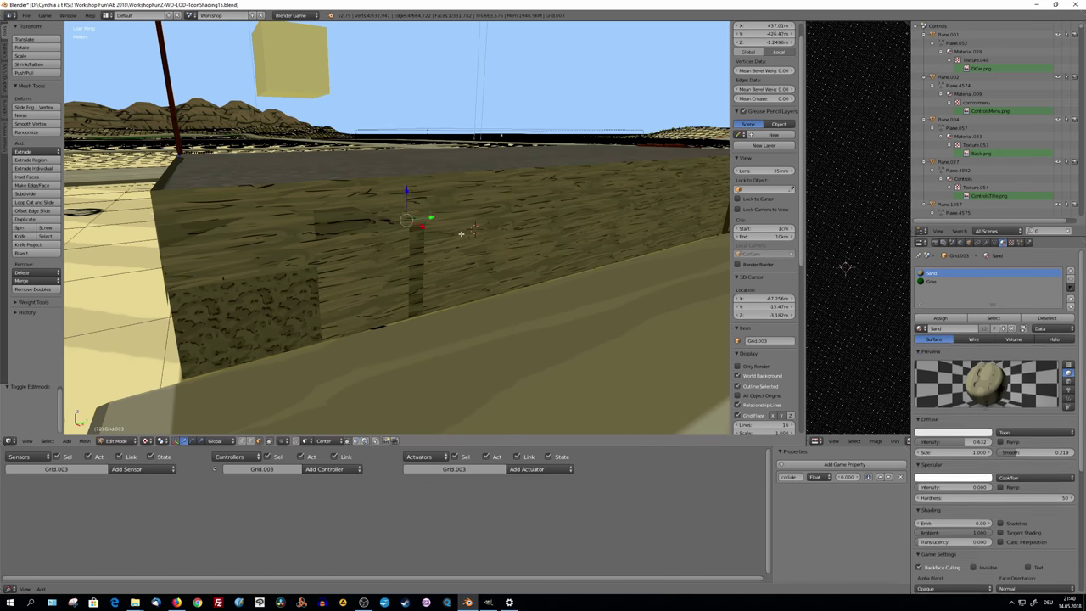
right_click(501, 241)
key("Tab")
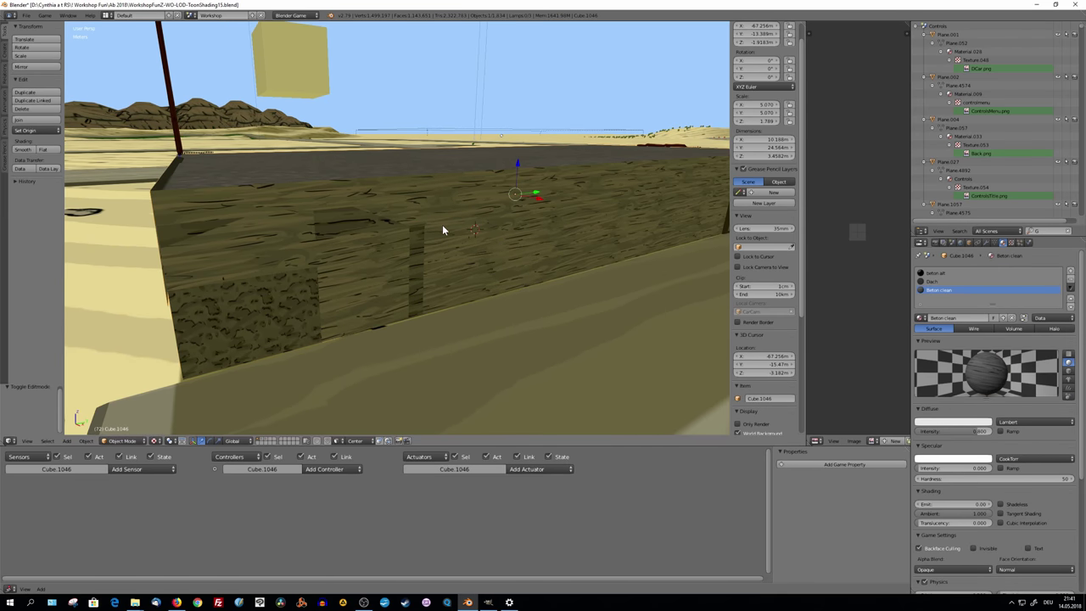
mouse_move(475, 255)
middle_mouse_down()
mouse_move(533, 277)
mouse_move(459, 245)
middle_mouse_up()
left_click(938, 289)
key("Tab")
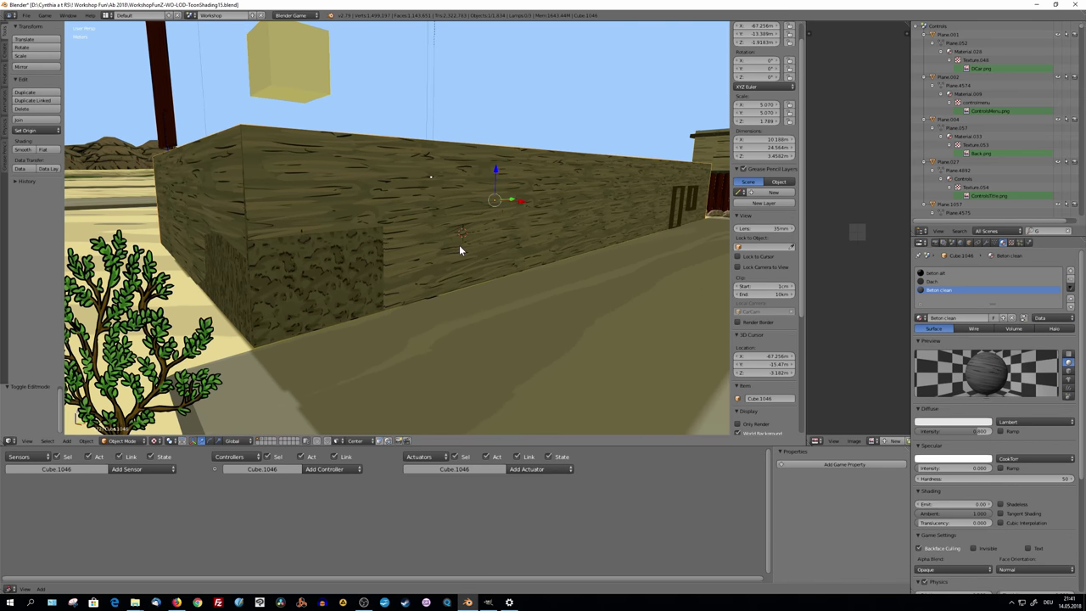
Re-enter the wall's Edit Mode and raise an edge of the concrete patch slightly.
right_click(445, 252)
middle_click_drag(649, 259, 410, 226)
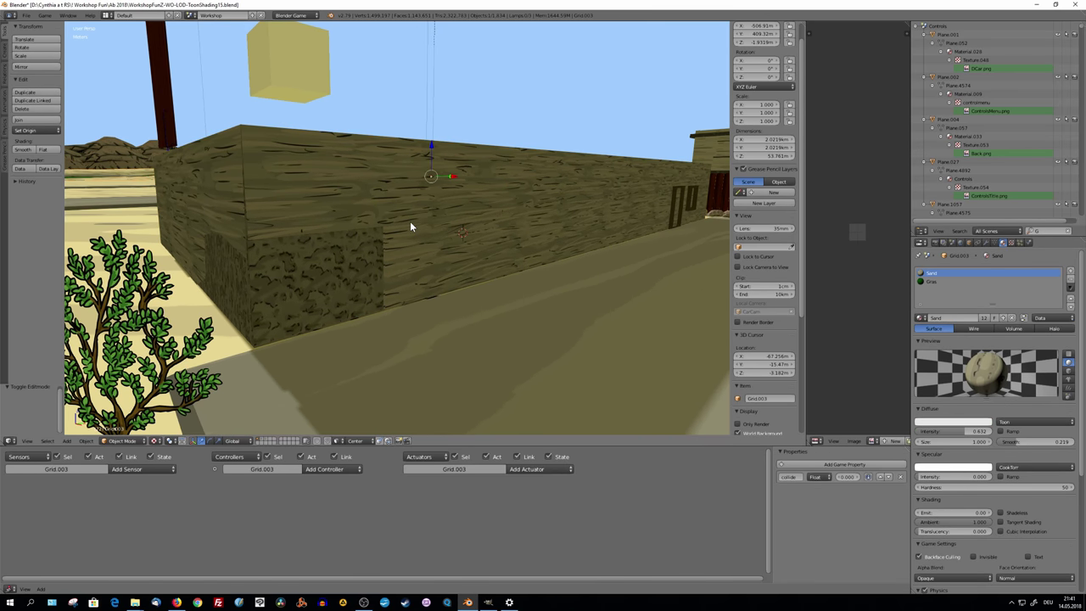
right_click(410, 226)
key("Tab")
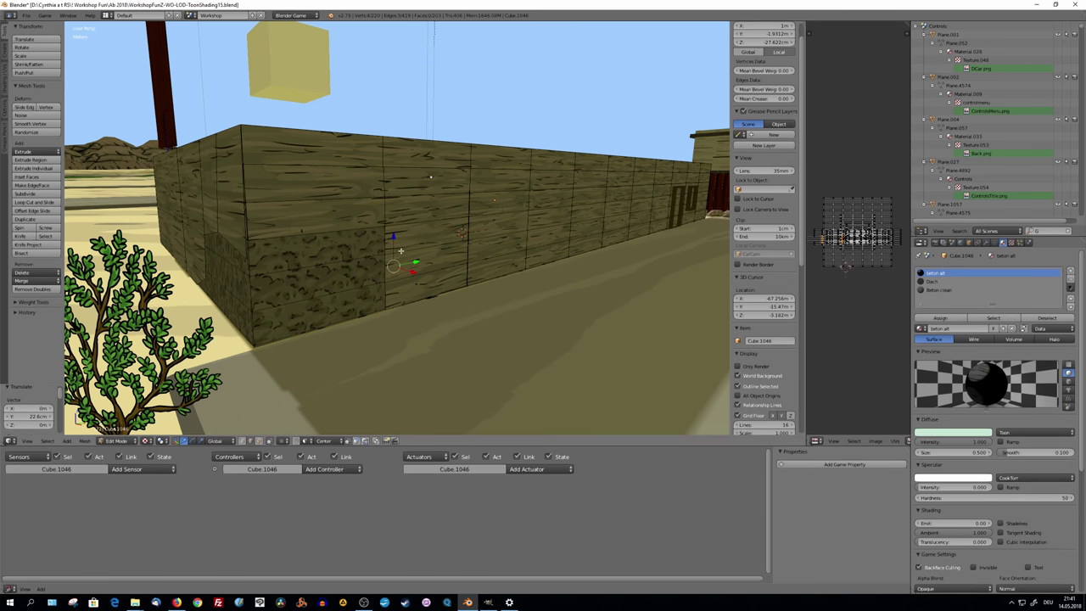
mouse_move(279, 240)
middle_mouse_down()
mouse_move(397, 206)
mouse_move(535, 211)
middle_mouse_up()
left_click(404, 196)
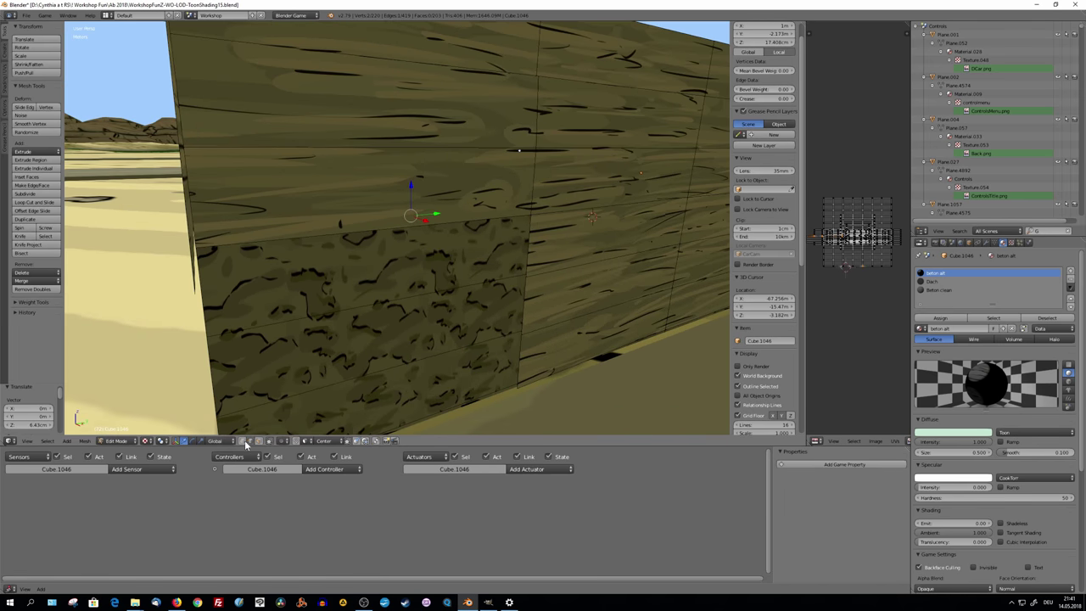
Move a concrete patch vertex and slide a new edge loop across the wall.
right_click(524, 270)
middle_click_drag(475, 280, 525, 273)
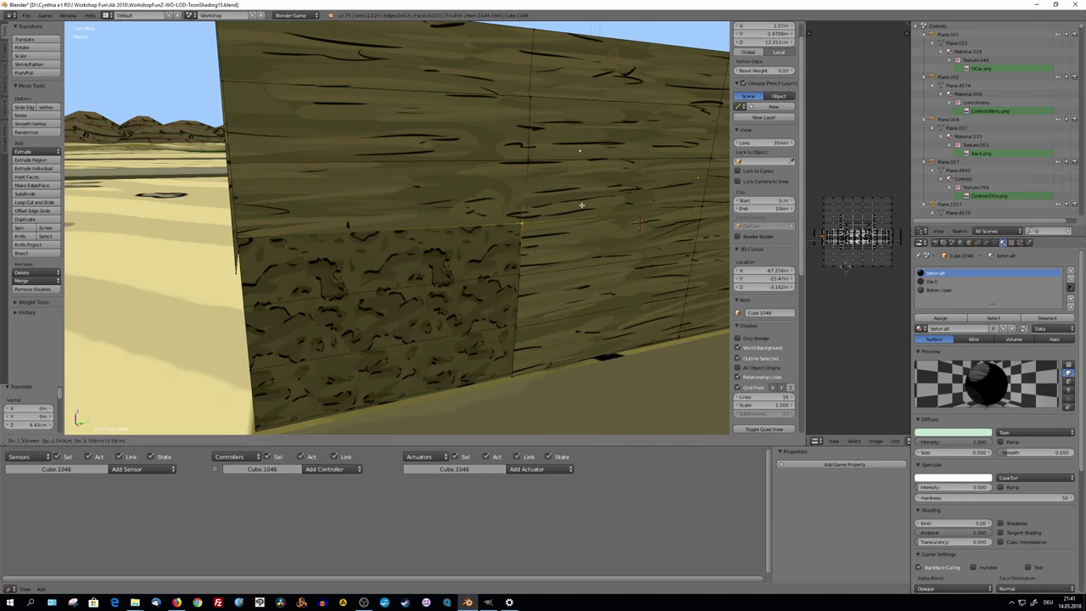
left_click(524, 324)
middle_click_drag(525, 324, 385, 179)
left_click(392, 171)
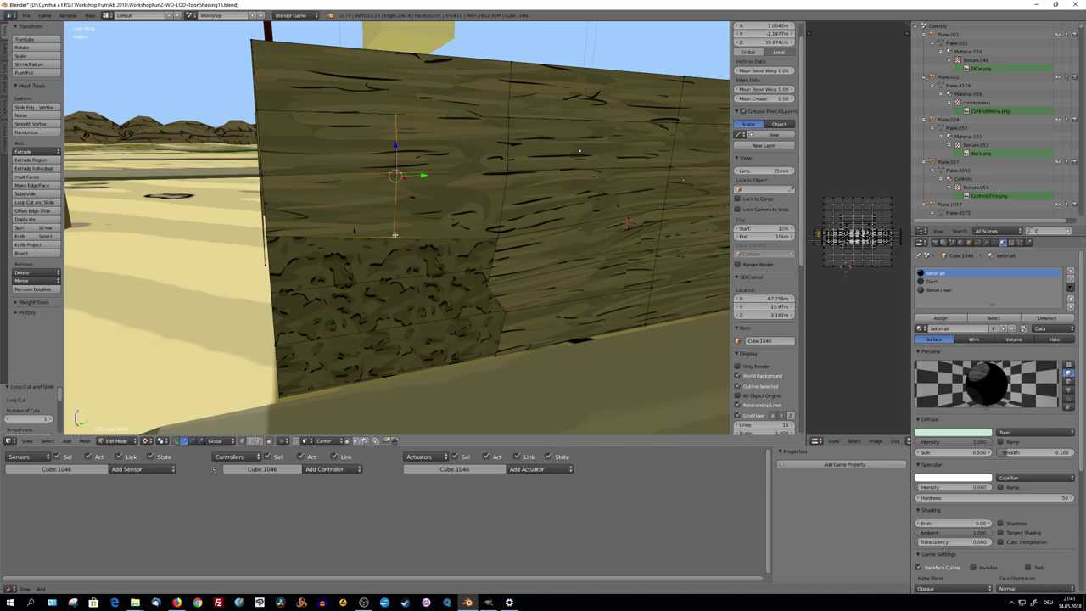
left_click(400, 190)
key("Tab")
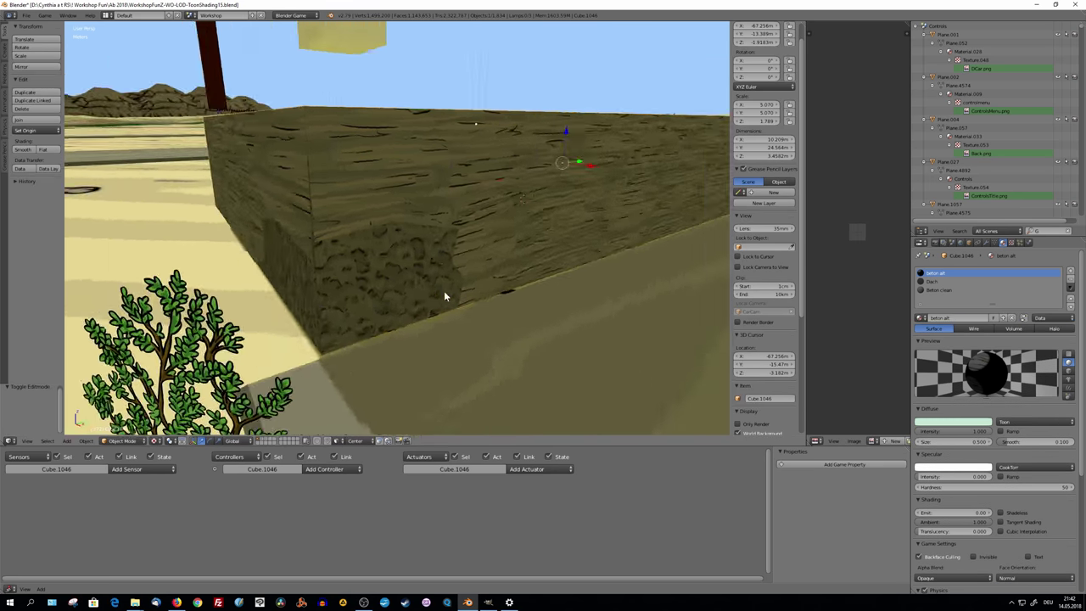
Add another loop cut to the wall and return to Object Mode.
mouse_move(437, 279)
middle_mouse_down()
mouse_move(406, 312)
mouse_move(349, 305)
mouse_move(376, 284)
middle_mouse_up()
key("Tab")
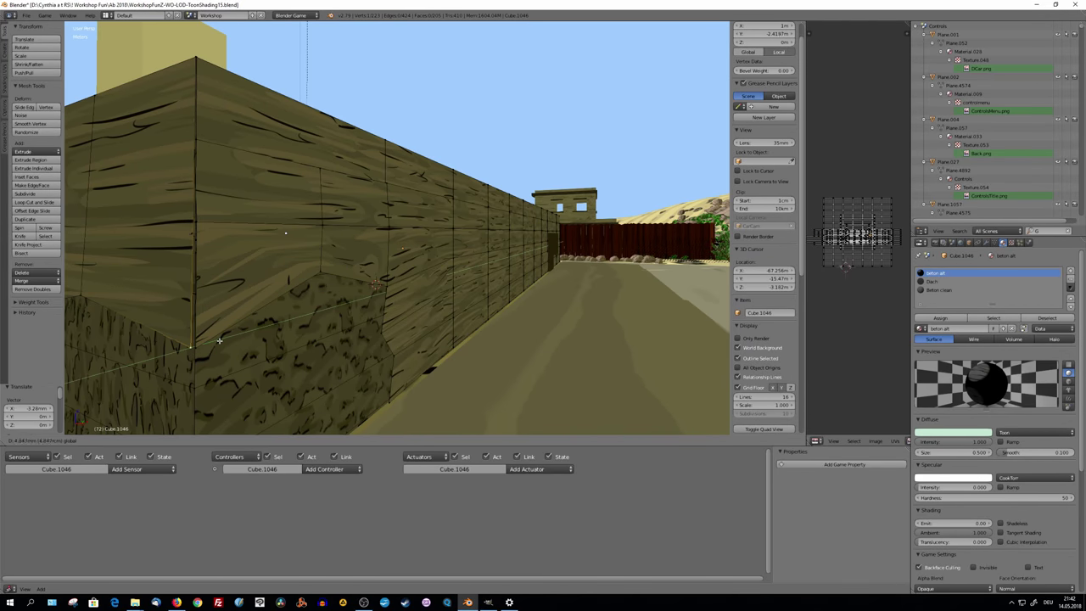
left_click(219, 340)
key("Tab")
mouse_move(284, 353)
middle_mouse_down()
mouse_move(397, 366)
mouse_move(422, 322)
mouse_move(492, 337)
mouse_move(419, 293)
mouse_move(426, 301)
mouse_move(427, 272)
mouse_move(383, 234)
middle_mouse_up()
key("shift+a")
Add a new cube, Cube.1047, above the building and centre the view on it.
left_click(452, 275)
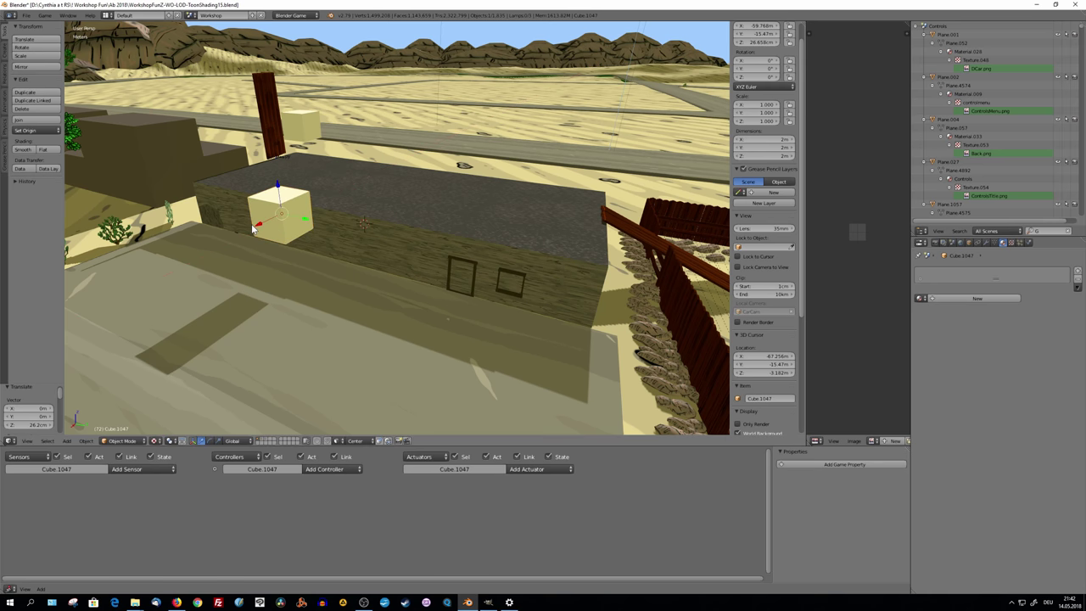
left_click_drag(255, 227, 365, 211)
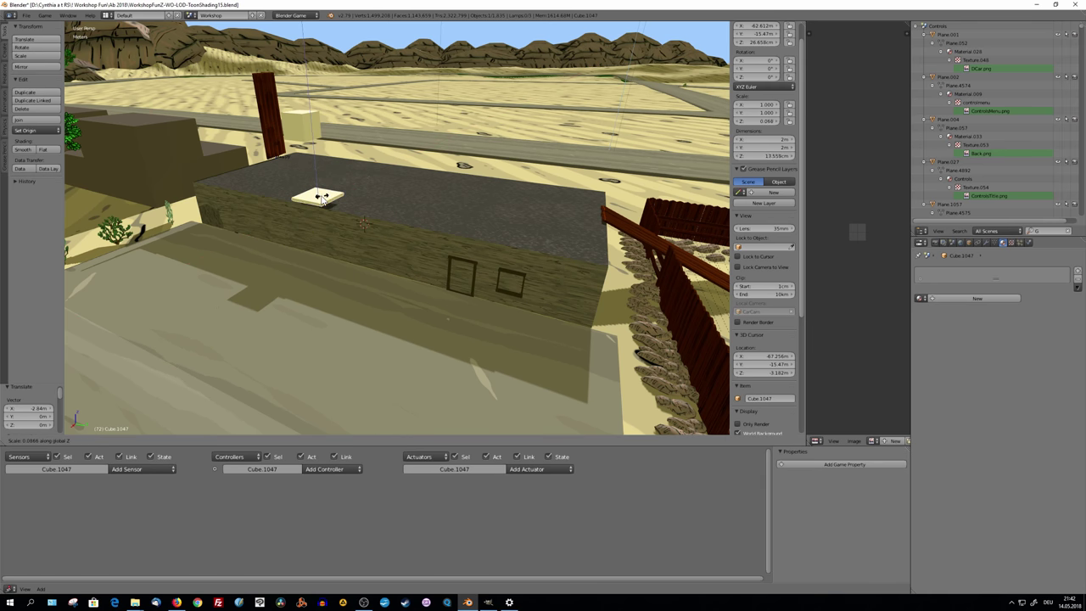
key("KP_Decimal")
scroll(453, 243, "down", 5)
mouse_move(453, 243)
middle_mouse_down()
mouse_move(446, 258)
mouse_move(491, 230)
middle_mouse_up()
scroll(447, 257, "up", 2)
Flatten the cube along Z and enlarge it evenly into a slab.
key("s")
key("z")
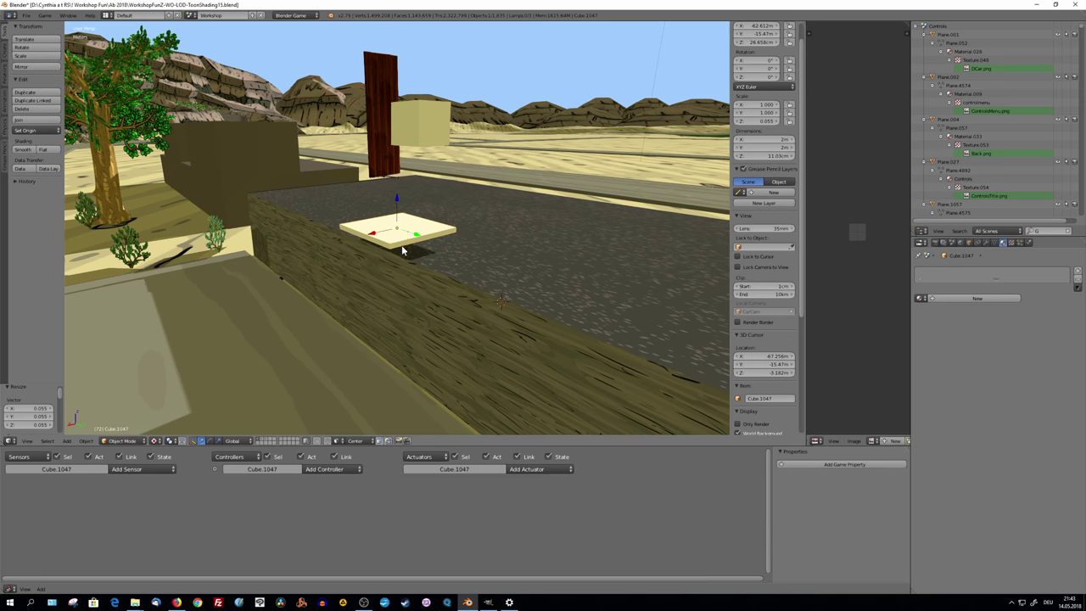
middle_click_drag(403, 251, 526, 237)
key("s")
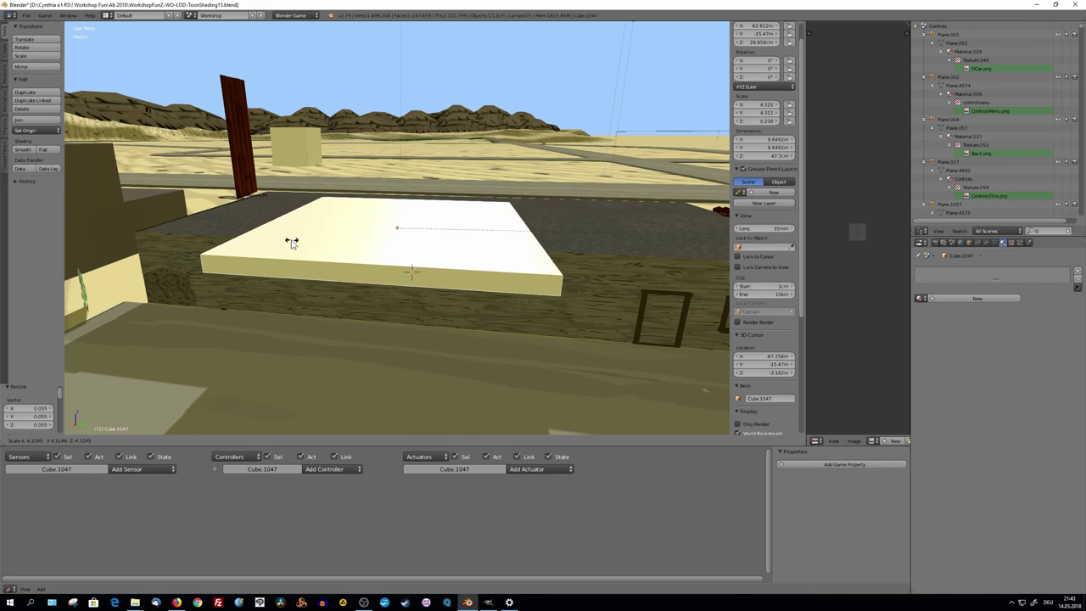
left_click(218, 237)
mouse_move(219, 237)
middle_mouse_down()
mouse_move(315, 267)
mouse_move(379, 173)
middle_mouse_up()
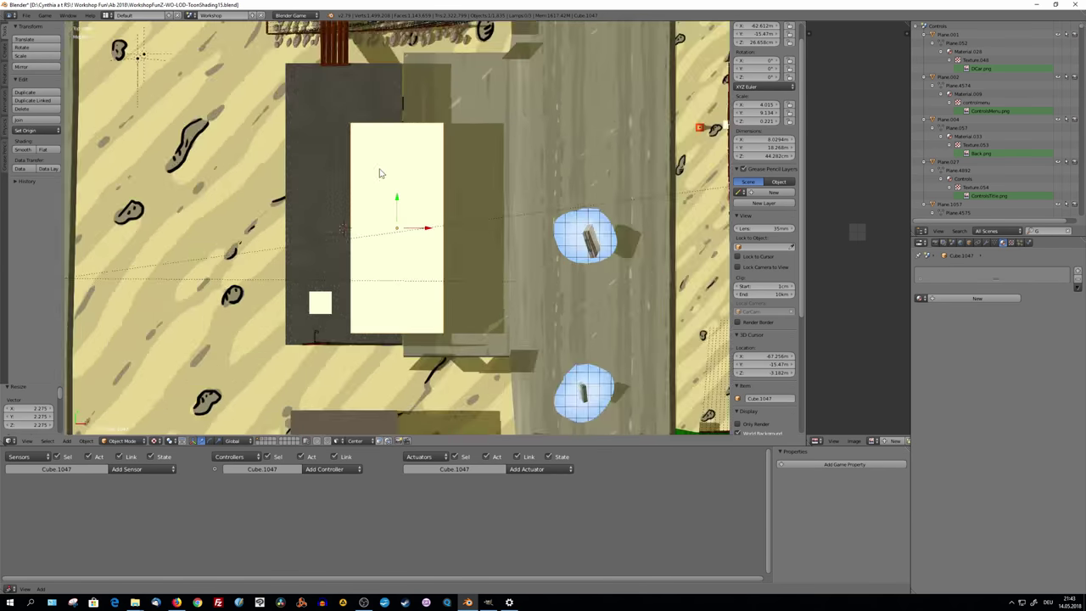
Move and stretch the slab along Y to about 8 m by 24.4 m, roughly 5 cm thick.
key("g")
key("y")
key("s")
key("y")
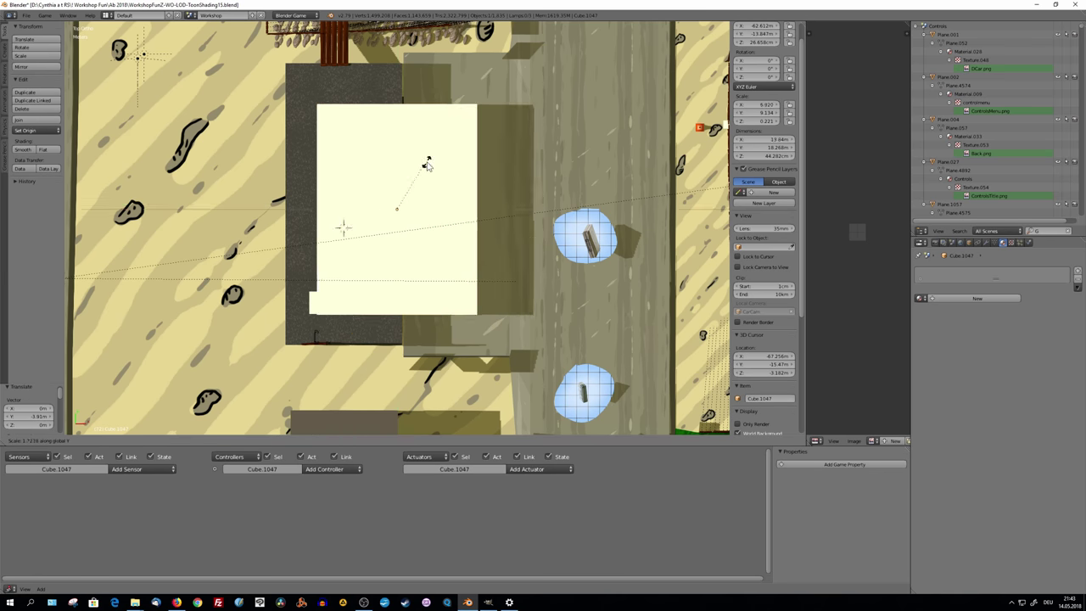
left_click(396, 177)
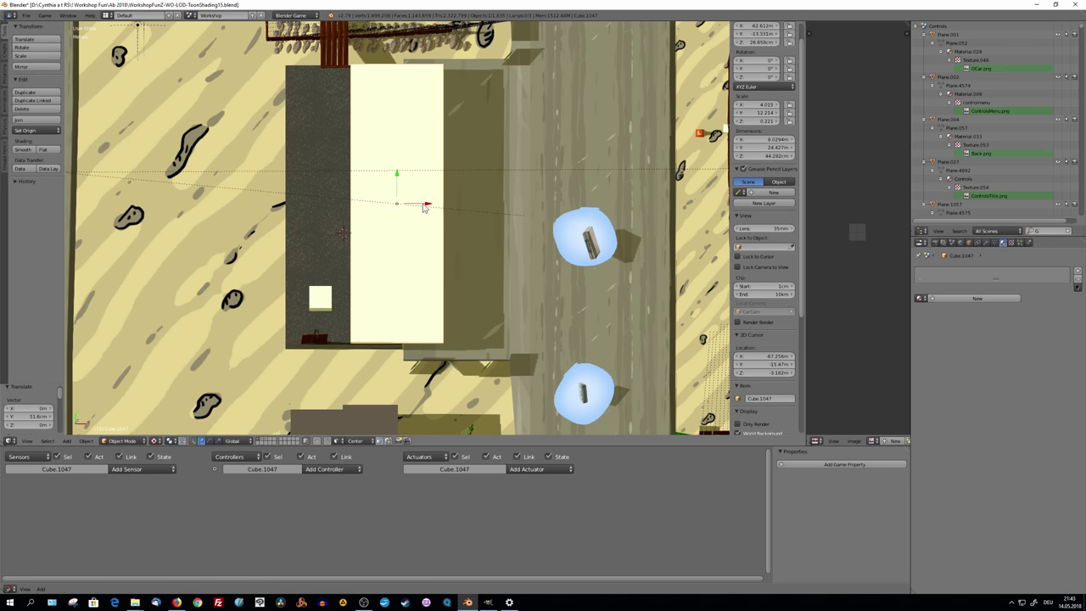
mouse_move(427, 194)
middle_mouse_down()
mouse_move(430, 177)
mouse_move(392, 230)
mouse_move(476, 255)
middle_mouse_up()
key("s")
key("z")
left_click(405, 222)
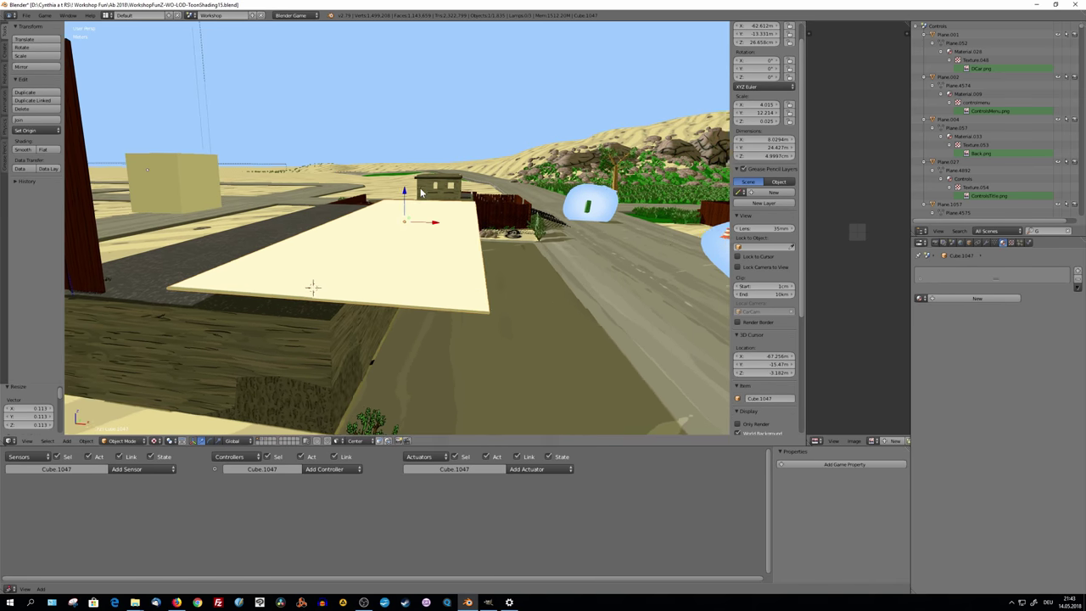
Create a new material for the slab with a darkened diffuse colour.
left_click(934, 299)
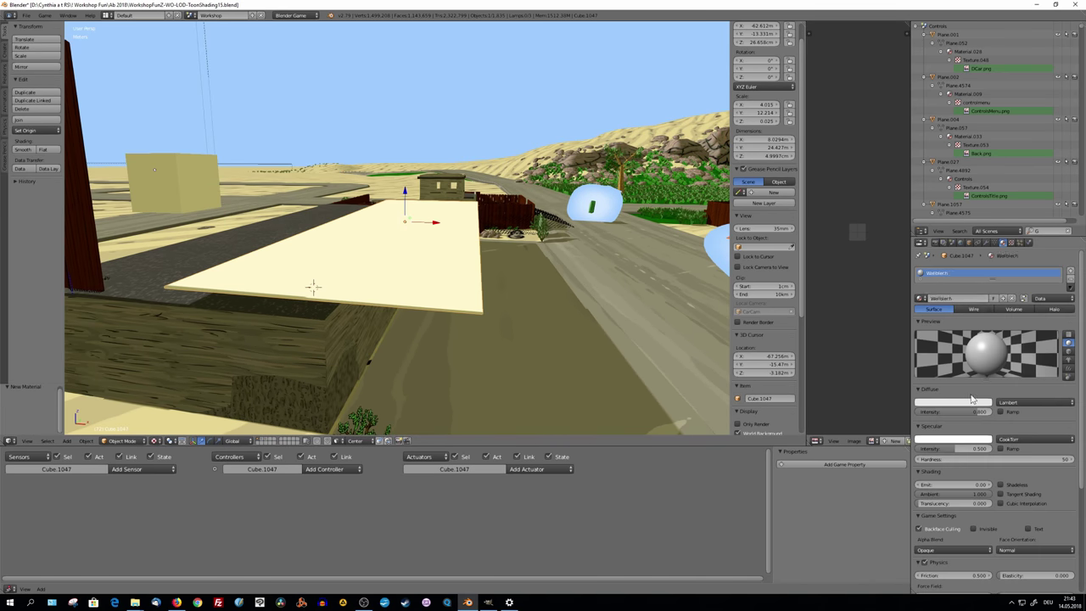
left_click(957, 404)
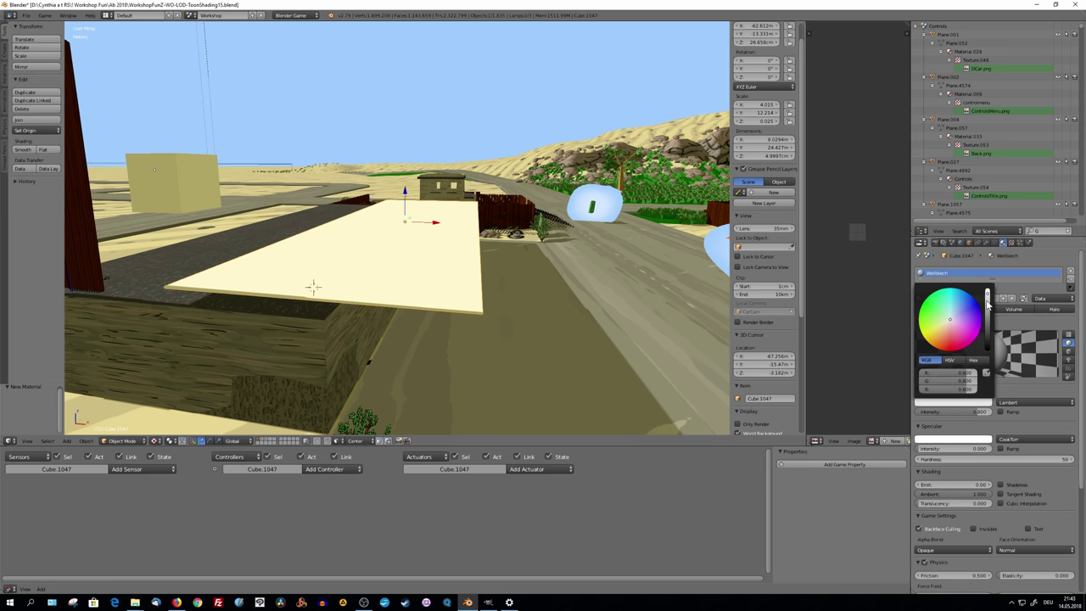
left_click_drag(987, 306, 993, 340)
scroll(553, 323, "up", 2)
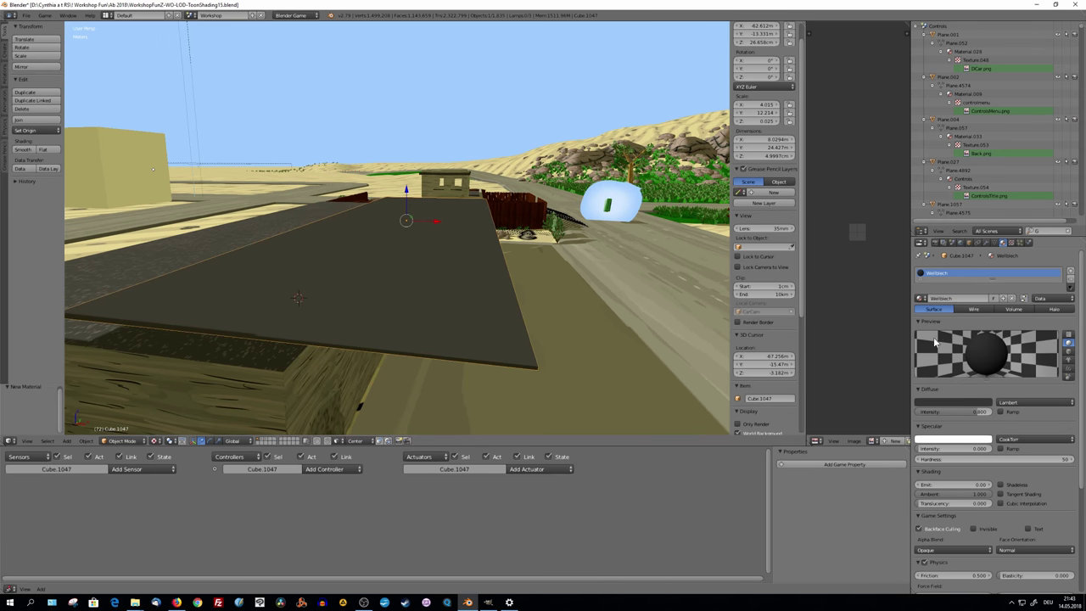
Add a new image texture loading Wellblech.jpg from the textures folder.
left_click(1012, 242)
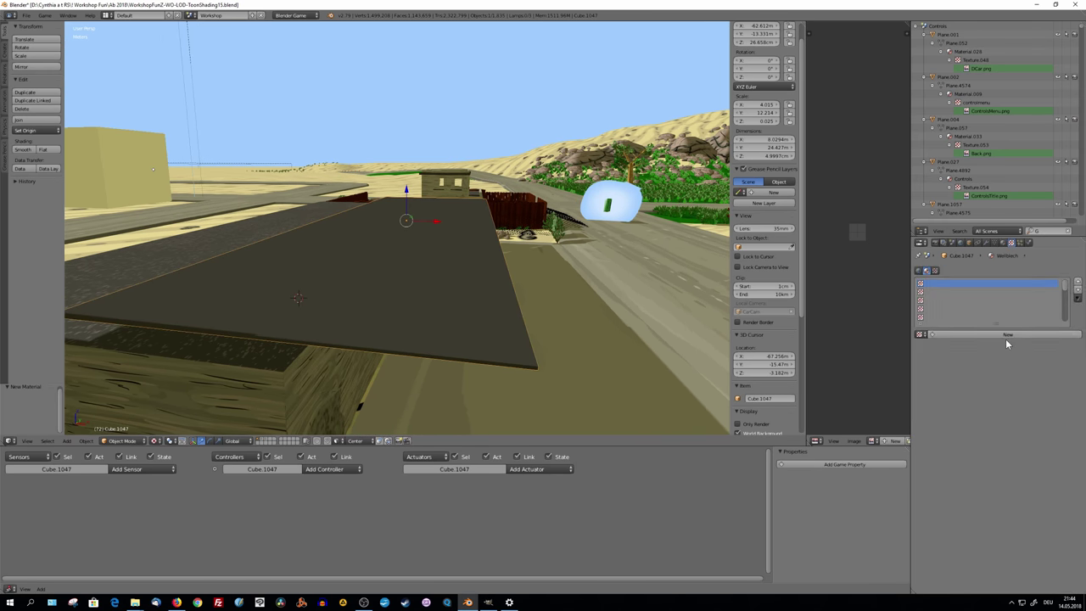
left_click(1007, 335)
left_click(991, 453)
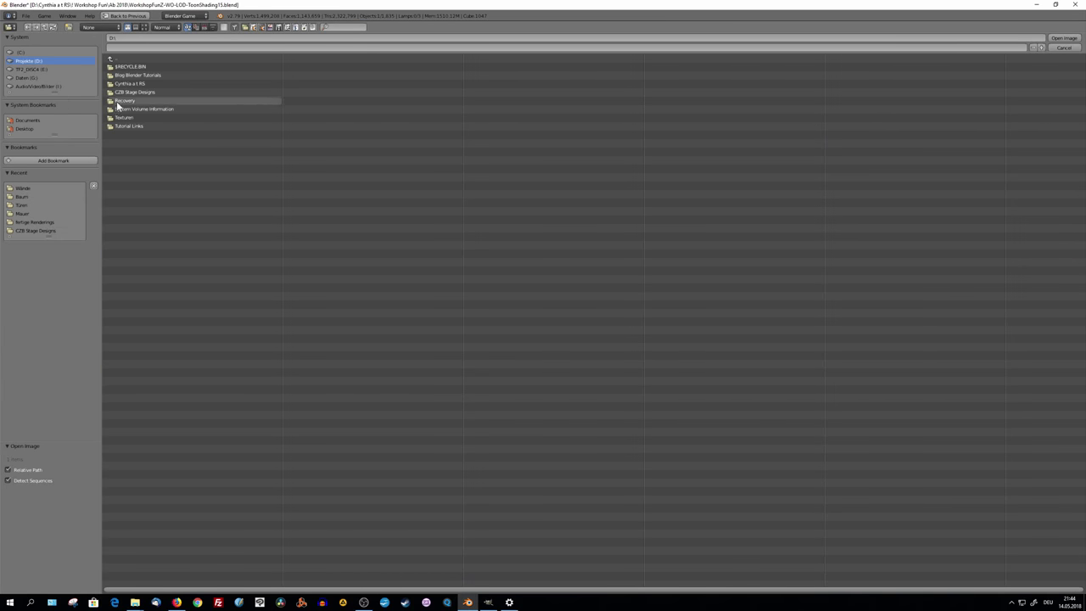
double_click(128, 117)
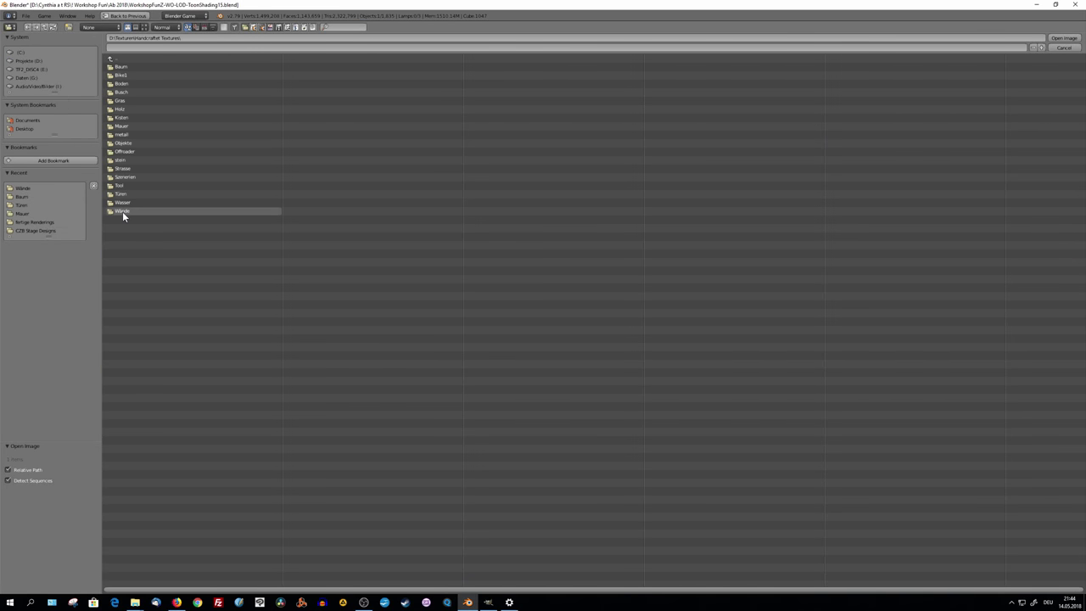
left_click(143, 27)
left_click(1076, 38)
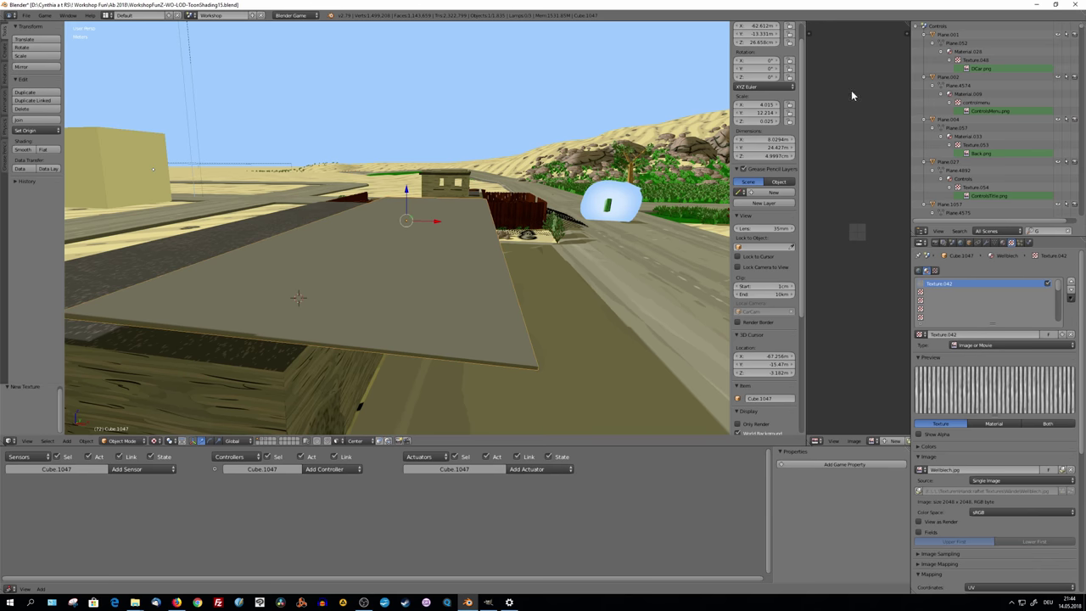
Unwrap the slab's UVs and scale them so the plank texture stripes get wider.
key("Tab")
key("u")
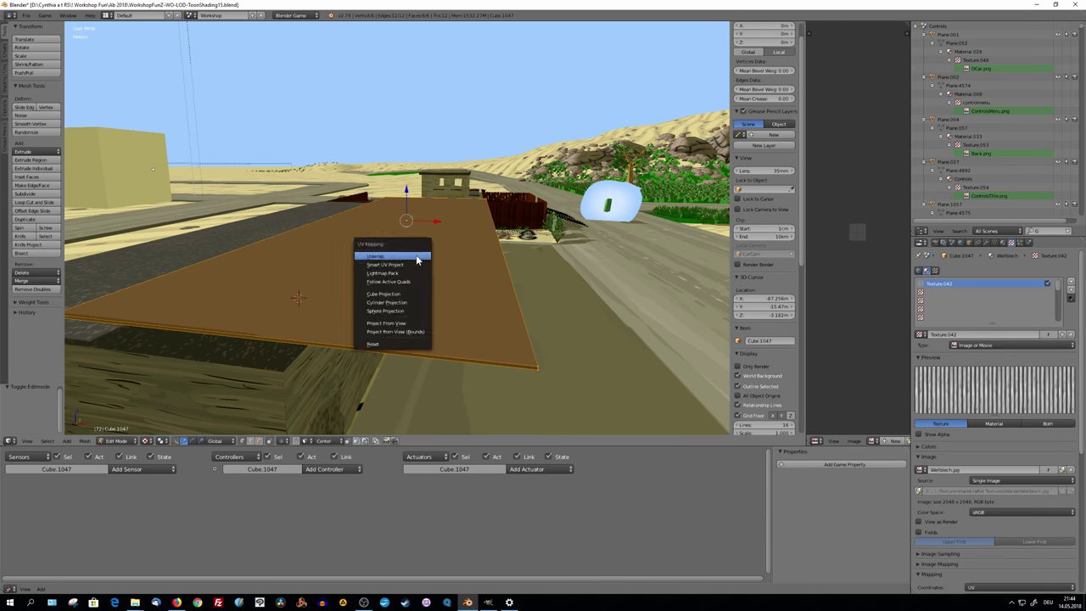
left_click(416, 257)
middle_click_drag(371, 313, 879, 210)
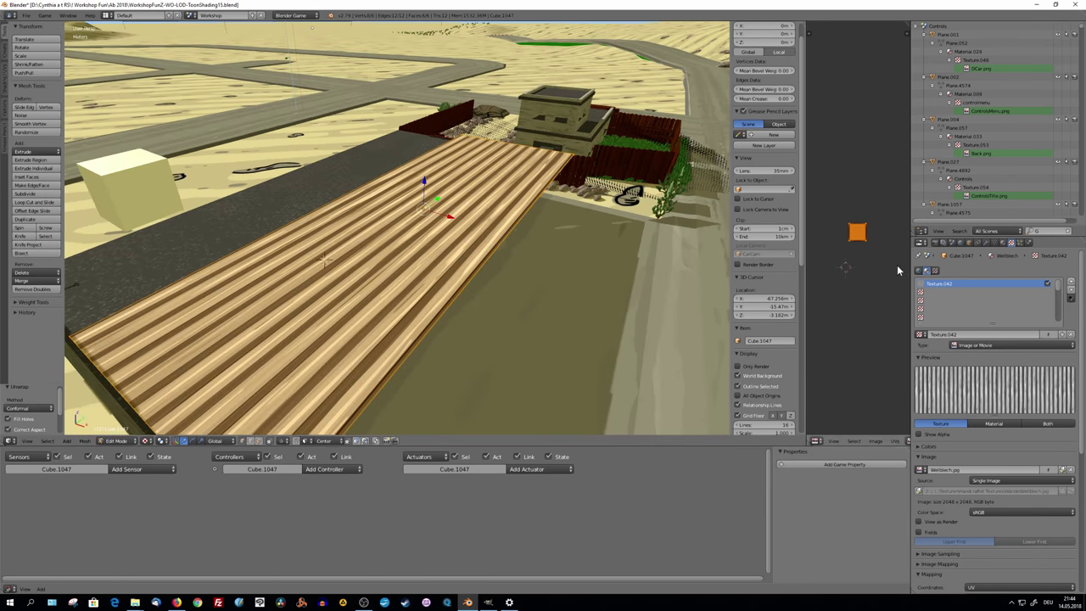
key("s")
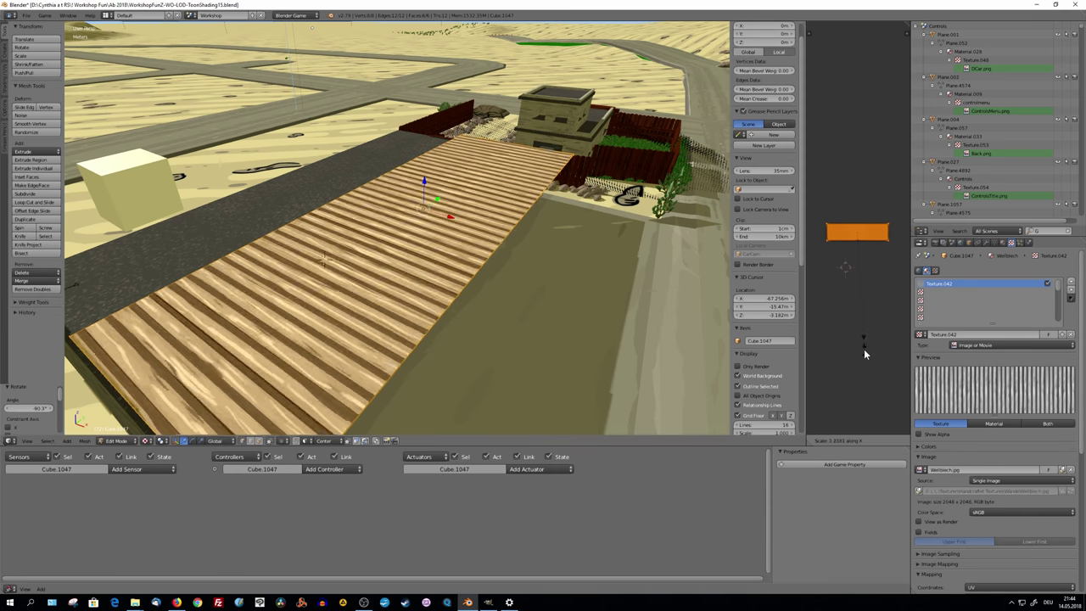
left_click(865, 369)
key("Tab")
Shrink the deck along Y and tilt it about 28 degrees around the Y axis.
middle_click_drag(594, 322, 520, 288)
key("s")
key("y")
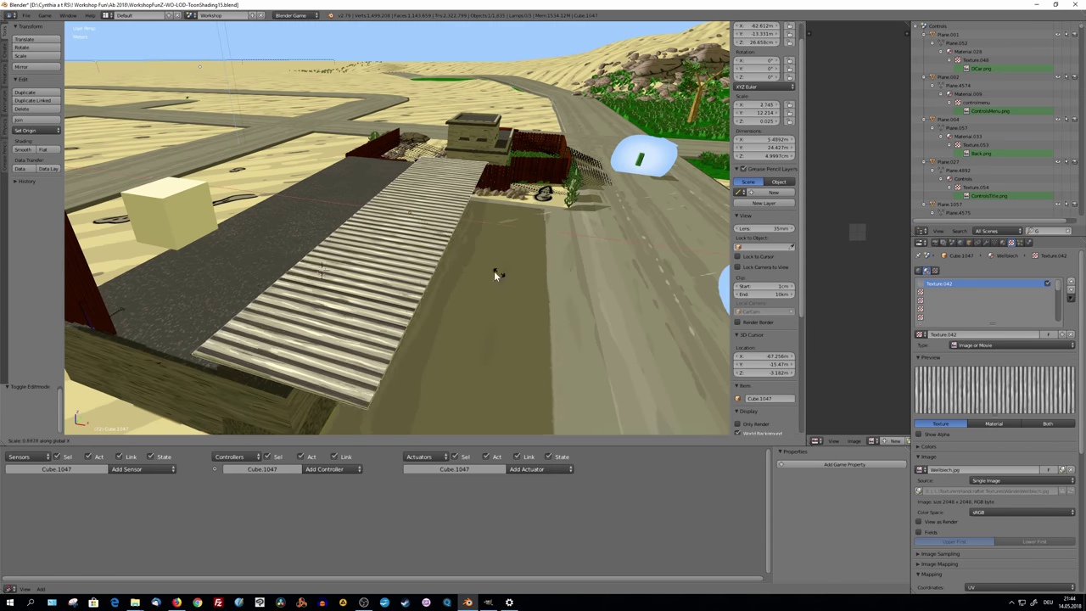
left_click(418, 261)
middle_click_drag(418, 261, 468, 232)
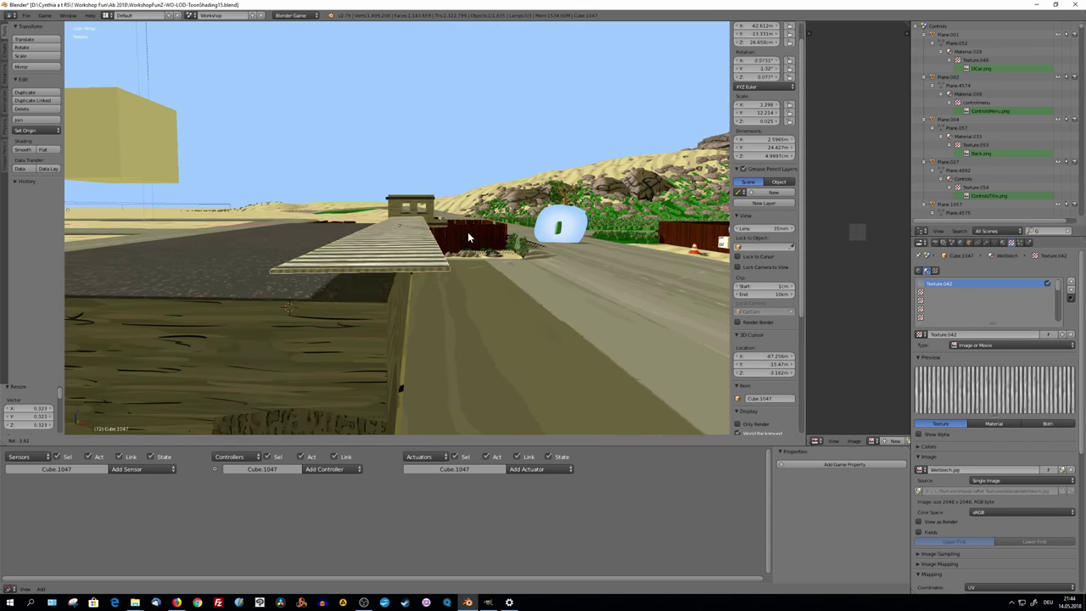
key("r")
key("y")
left_click(399, 206)
Lower the tilted deck slightly along Z and stretch the roof along Y.
key("g")
key("z")
left_click(398, 206)
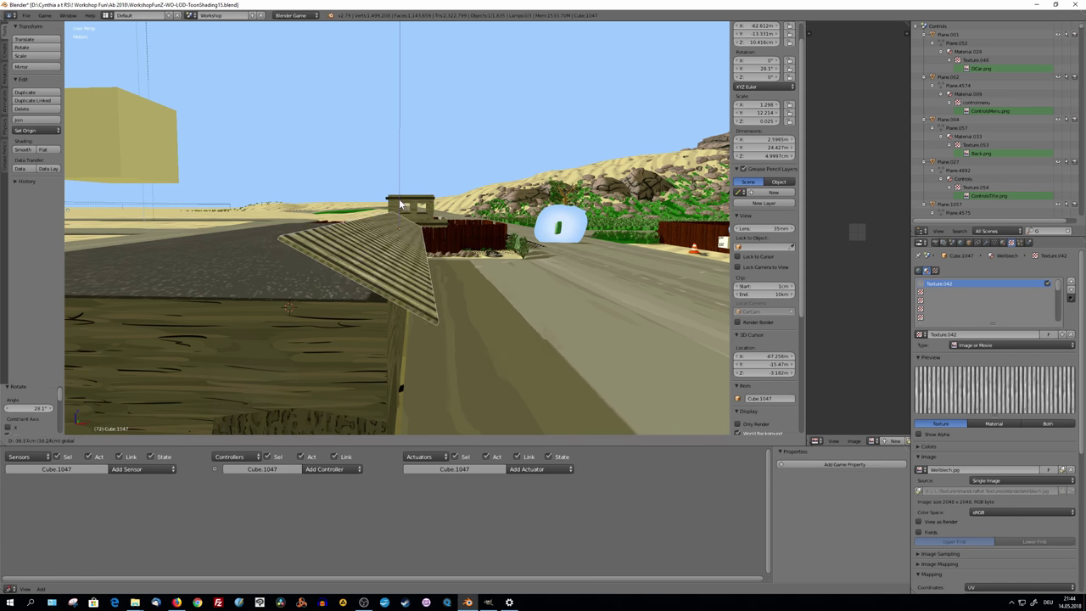
mouse_move(399, 206)
middle_mouse_down()
mouse_move(259, 197)
mouse_move(315, 330)
mouse_move(330, 266)
mouse_move(365, 292)
mouse_move(408, 125)
middle_mouse_up()
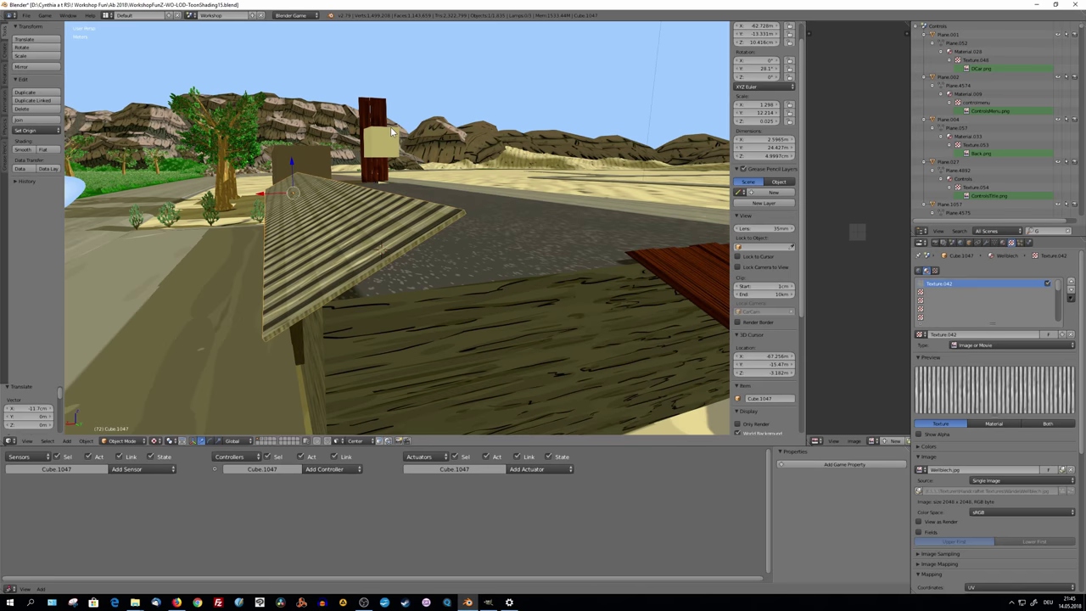
key("s")
key("y")
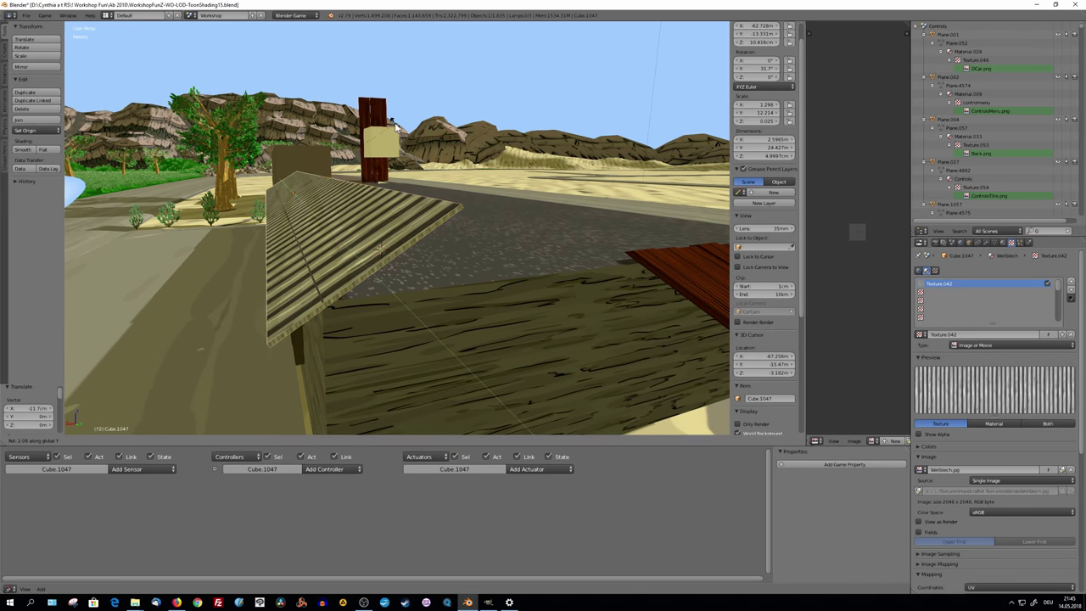
left_click(323, 238)
Move the roof along Y and Z to sit over the building.
mouse_move(323, 232)
middle_mouse_down()
mouse_move(440, 259)
mouse_move(408, 304)
mouse_move(317, 314)
mouse_move(389, 303)
mouse_move(51, 100)
middle_mouse_up()
middle_click_drag(281, 192, 472, 219)
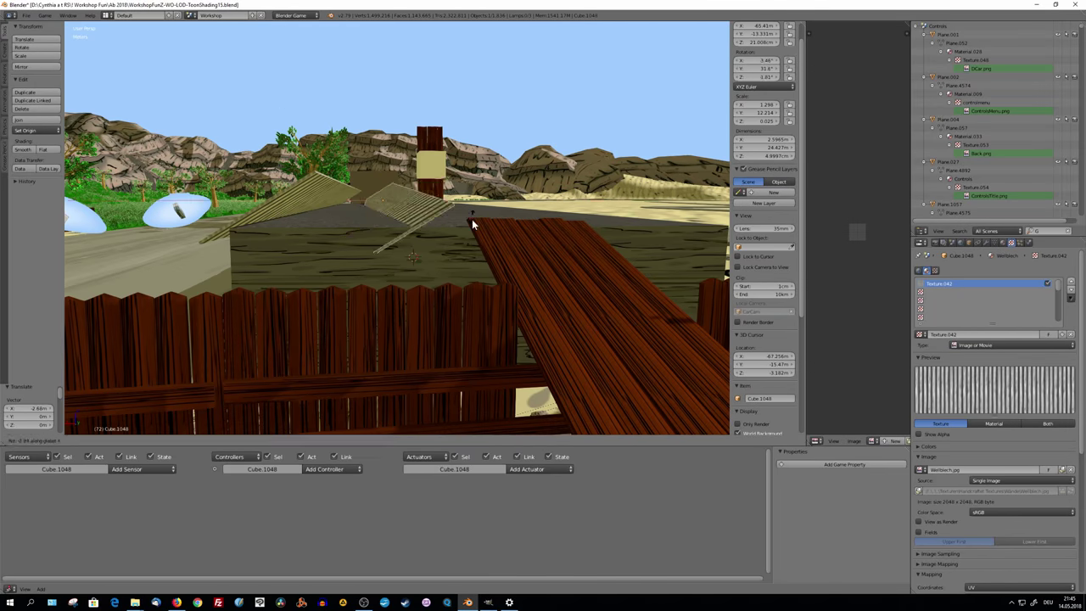
key("g")
key("y")
left_click(442, 324)
mouse_move(441, 324)
middle_mouse_down()
mouse_move(399, 254)
mouse_move(352, 211)
mouse_move(369, 161)
middle_mouse_up()
key("g")
key("z")
left_click(375, 254)
Fine-tune the roof's position along Y so it fits the building.
mouse_move(376, 254)
middle_mouse_down()
mouse_move(323, 175)
mouse_move(456, 339)
mouse_move(437, 326)
middle_mouse_up()
key("g")
left_click(322, 173)
key("g")
key("y")
left_click(431, 351)
Select the door on the building wall and zoom in around it.
scroll(391, 313, "up", 3)
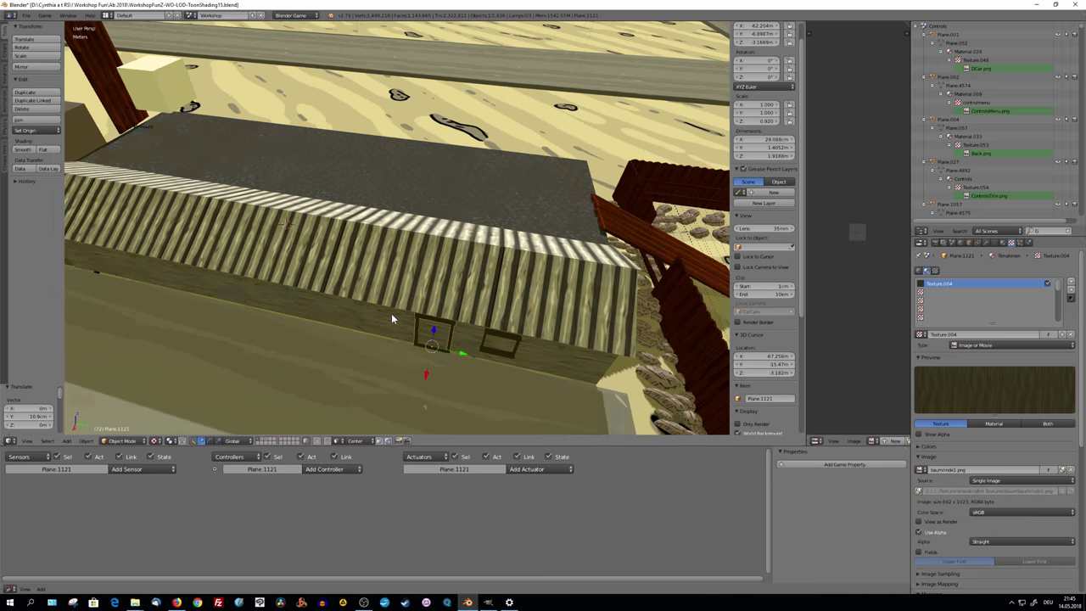
right_click(391, 314, "alt")
left_click(391, 316)
mouse_move(447, 311)
middle_mouse_down()
mouse_move(305, 307)
mouse_move(277, 319)
mouse_move(436, 302)
mouse_move(485, 279)
middle_mouse_up()
scroll(399, 306, "down", 5)
scroll(413, 298, "up", 2)
scroll(425, 297, "up", 2)
scroll(486, 285, "down", 2)
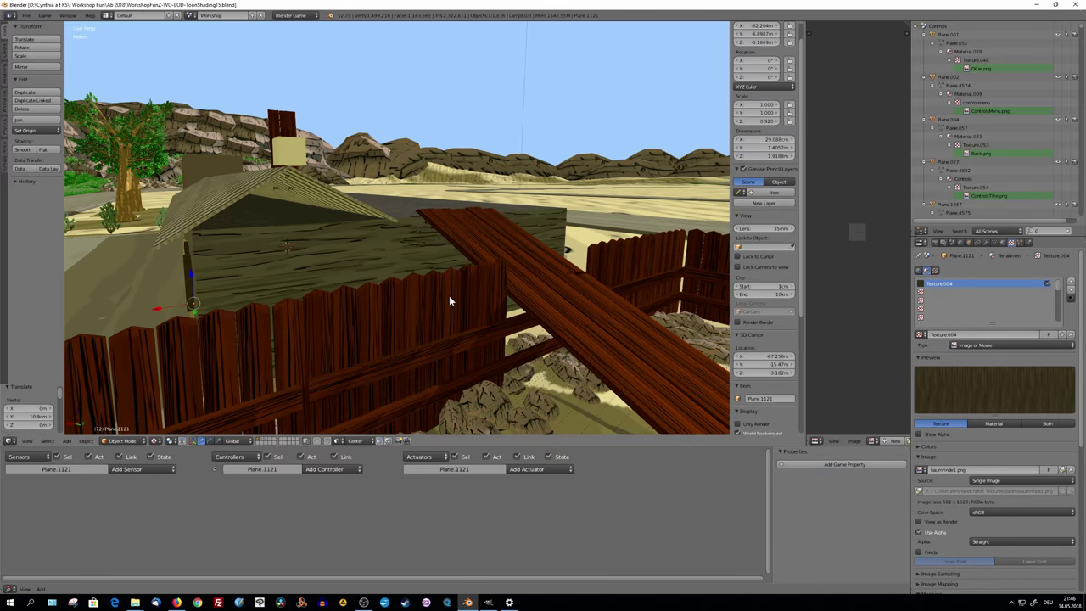
Select the red bridge plank and rotate it 90 degrees around Z to lie horizontal.
right_click(527, 287)
scroll(551, 293, "up", 2)
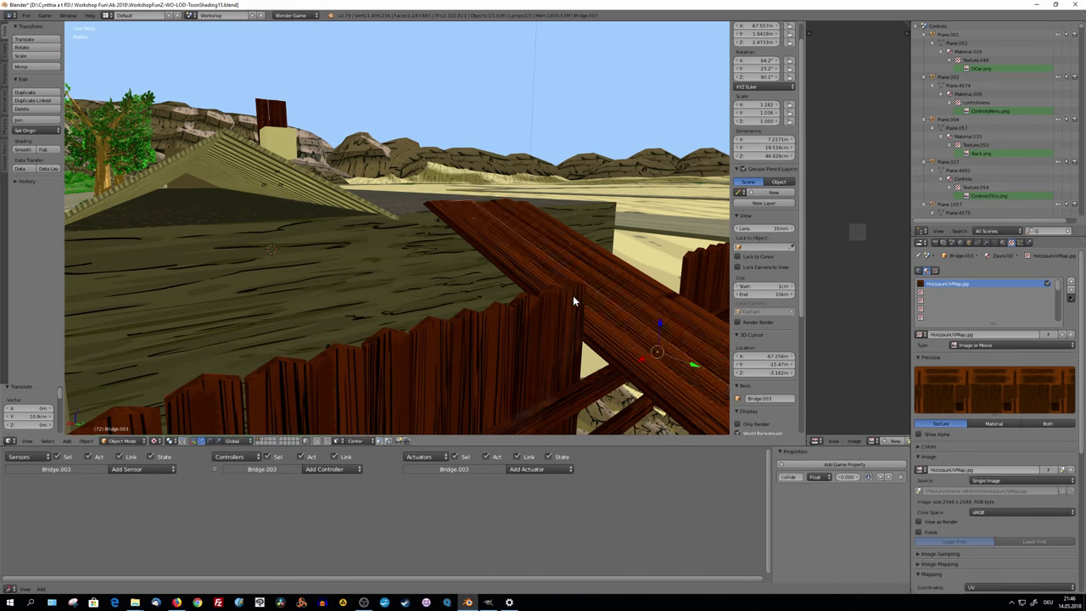
mouse_move(591, 198)
middle_mouse_down()
mouse_move(516, 295)
mouse_move(388, 324)
mouse_move(338, 315)
mouse_move(484, 302)
mouse_move(512, 311)
mouse_move(549, 294)
mouse_move(548, 315)
middle_mouse_up()
mouse_move(419, 342)
middle_mouse_down()
mouse_move(594, 370)
mouse_move(650, 210)
middle_mouse_up()
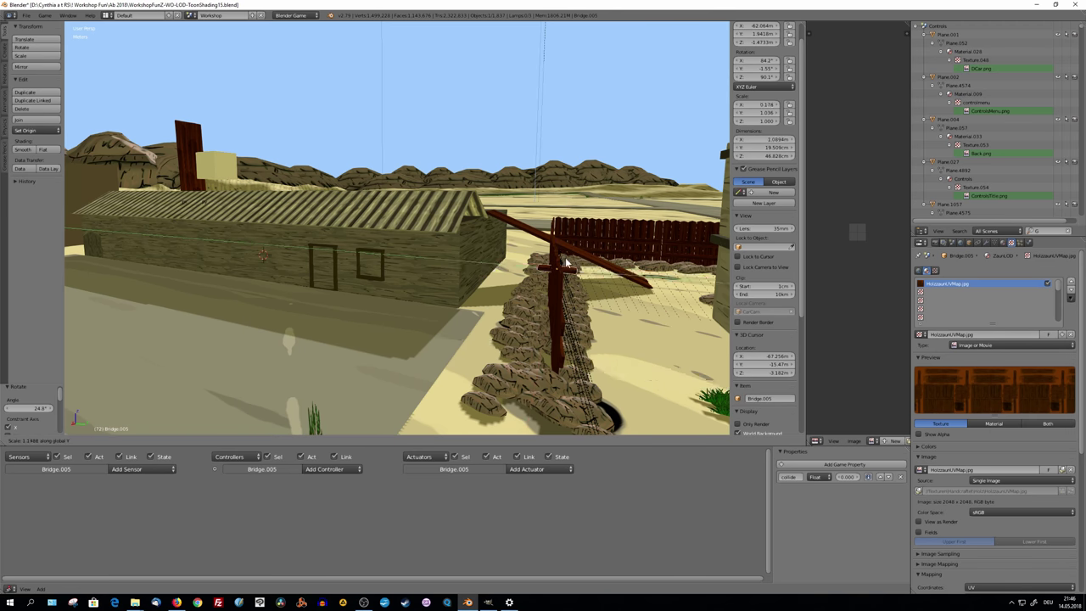
middle_click_drag(595, 291, 286, 140)
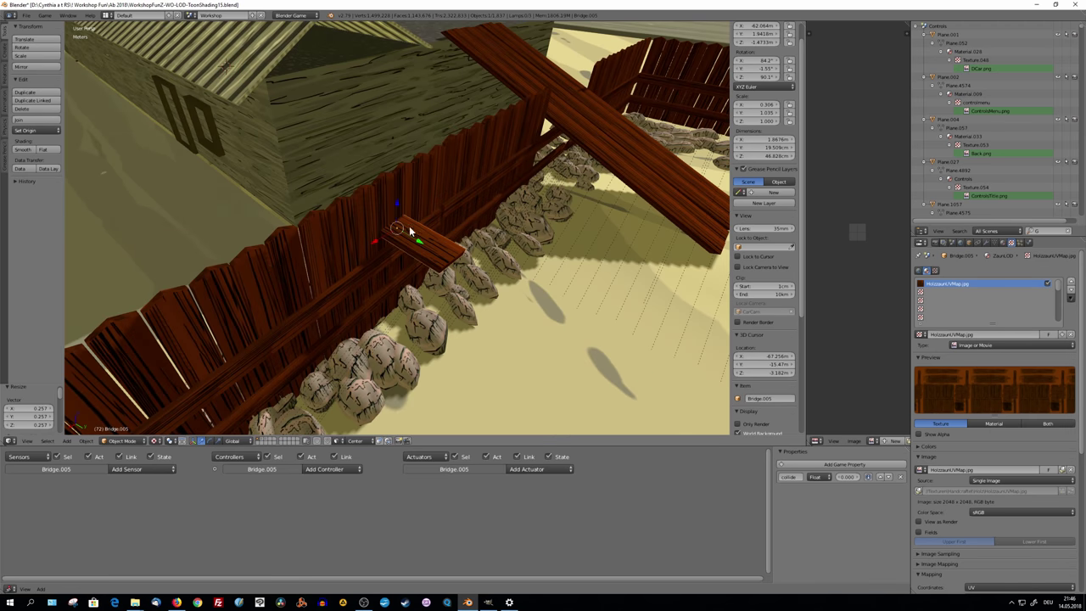
mouse_move(263, 37)
middle_mouse_down()
mouse_move(386, 172)
mouse_move(445, 156)
middle_mouse_up()
key("r")
key("z")
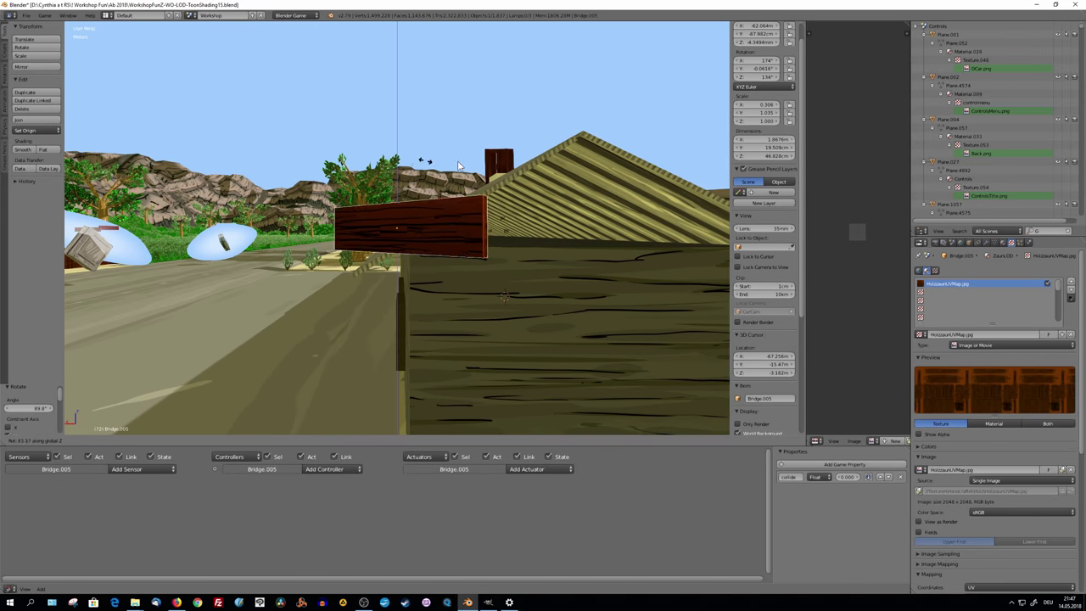
left_click(512, 158)
Move the plank along X and Z to sit just under the roof's gable edge.
middle_click_drag(512, 159, 391, 244)
key("g")
key("y")
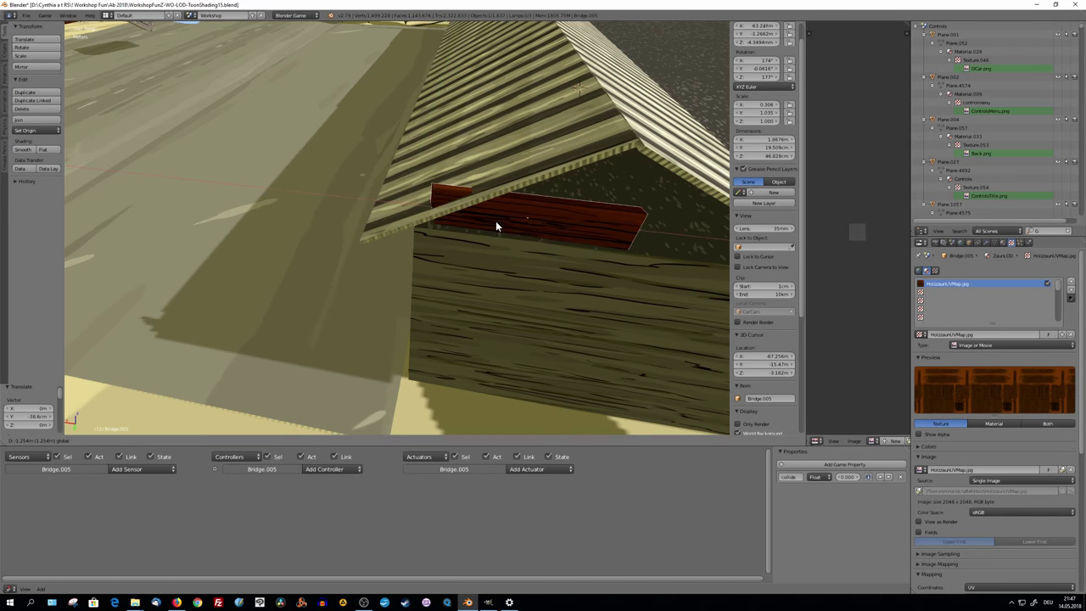
middle_click_drag(515, 241, 512, 223)
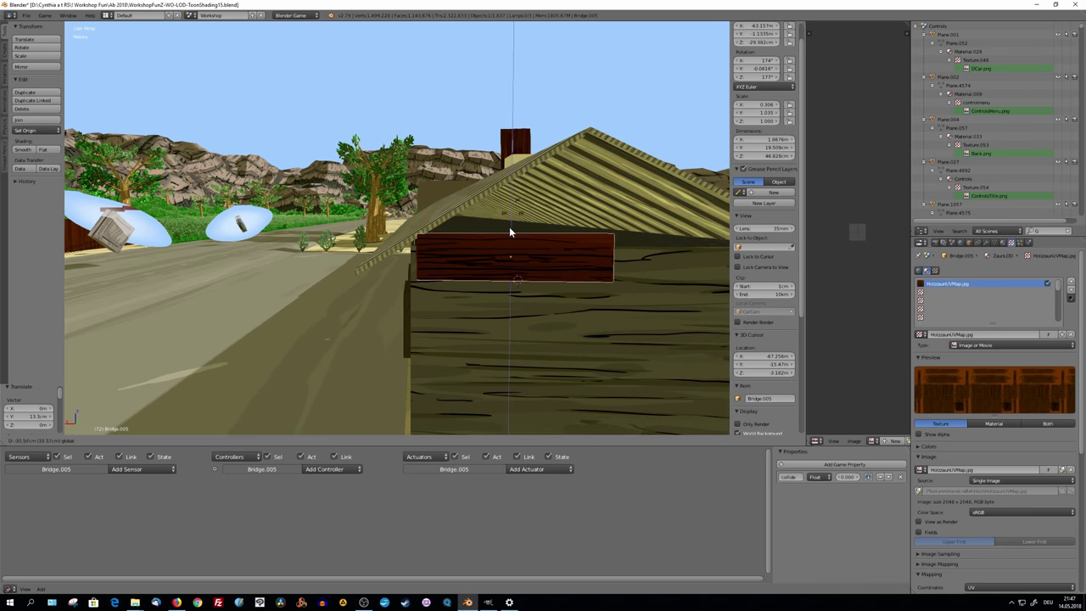
key("x")
key("z")
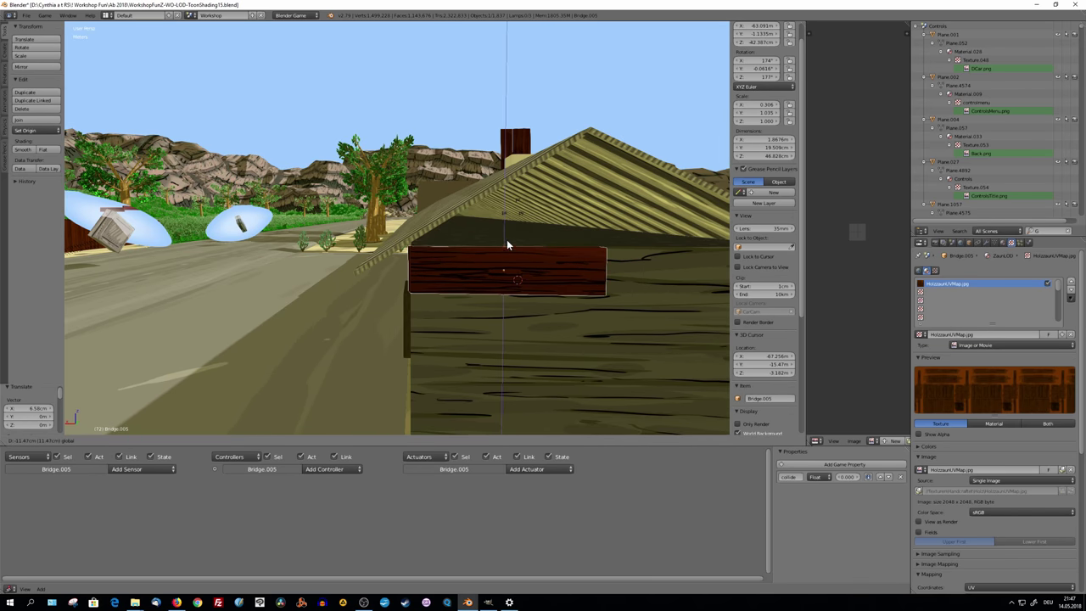
left_click(506, 240)
mouse_move(506, 239)
middle_mouse_down()
mouse_move(454, 273)
mouse_move(454, 251)
mouse_move(435, 257)
mouse_move(333, 367)
middle_mouse_up()
In Edit Mode, extend the plank's end face along X across the top of the wall.
right_click(398, 260)
right_click(436, 252)
key("Tab")
right_click(476, 322)
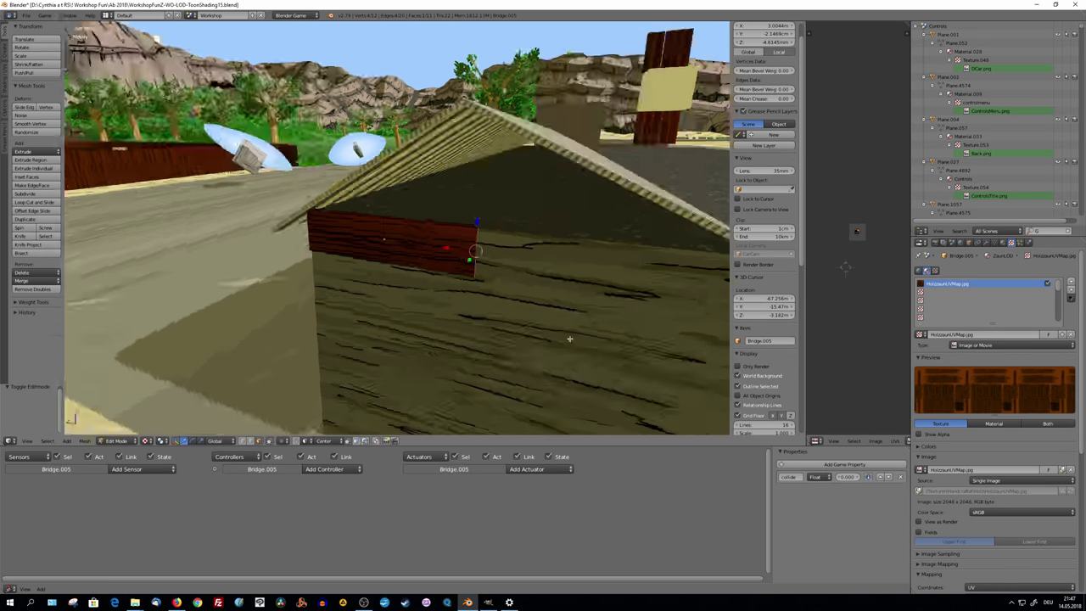
mouse_move(475, 323)
middle_mouse_down()
mouse_move(490, 269)
mouse_move(474, 273)
middle_mouse_up()
key("g")
left_click(489, 280)
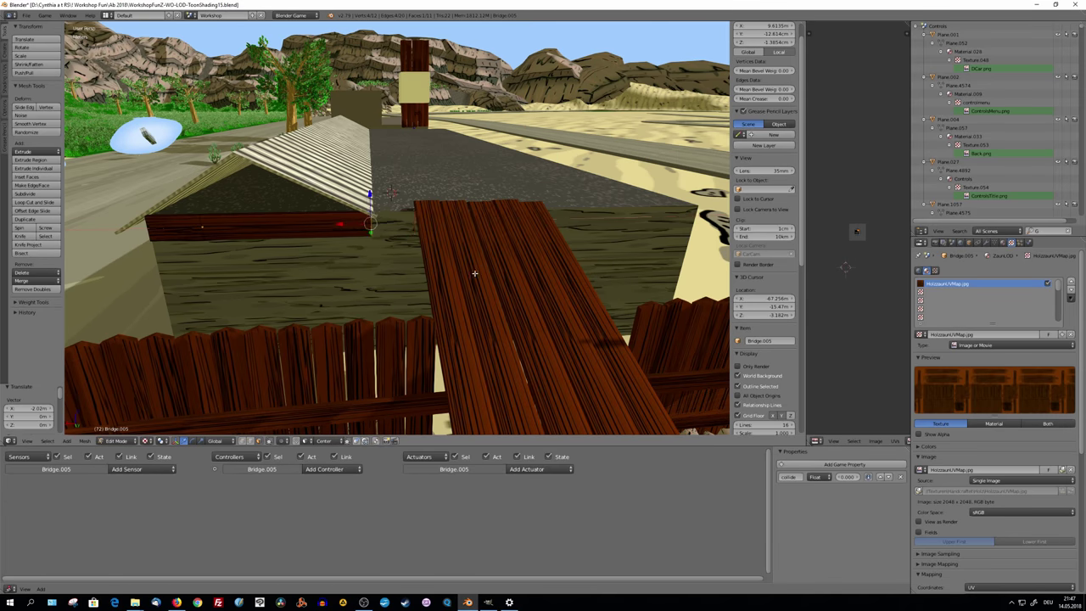
middle_click_drag(661, 231, 648, 244)
scroll(327, 237, "up", 5)
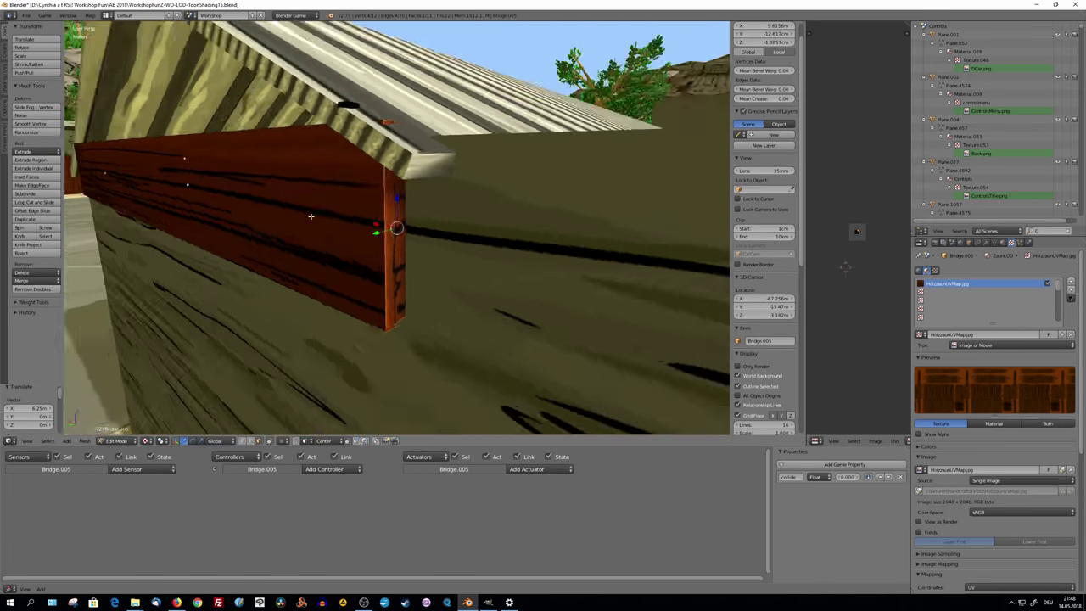
middle_click_drag(327, 238, 360, 195)
key("Tab")
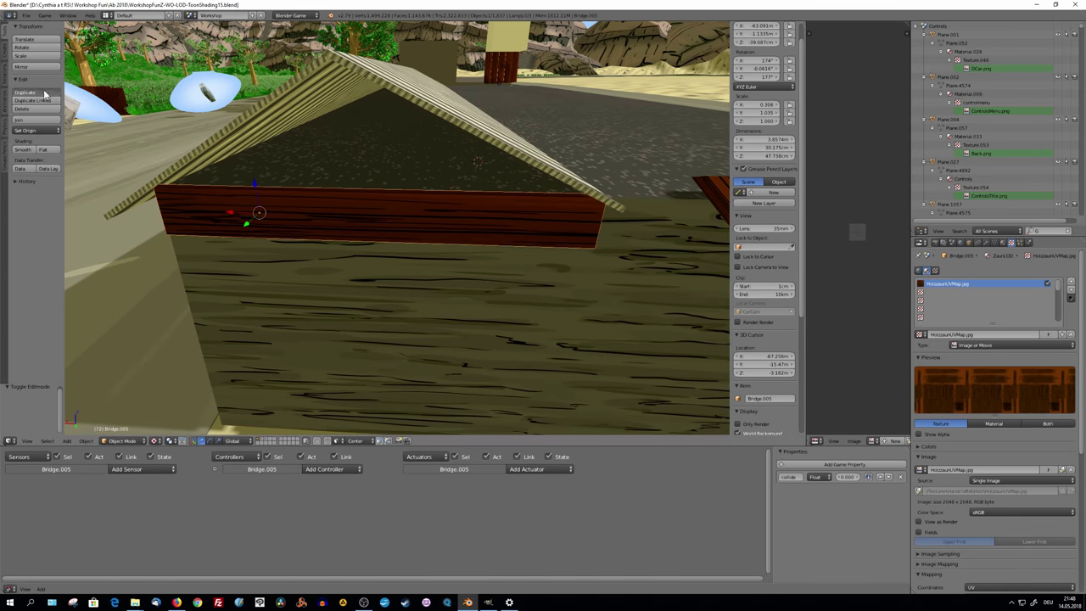
Duplicate the red plank and place the copy above the first one.
key("shift+d")
left_click(247, 132)
middle_click_drag(248, 177, 197, 266)
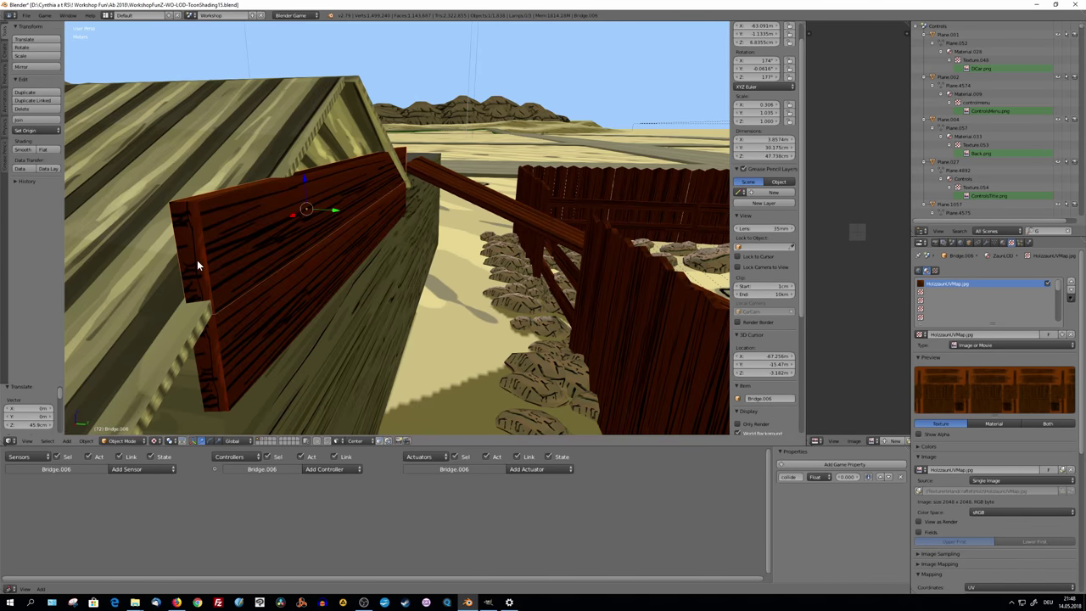
right_click(333, 223)
middle_click_drag(333, 223, 279, 240)
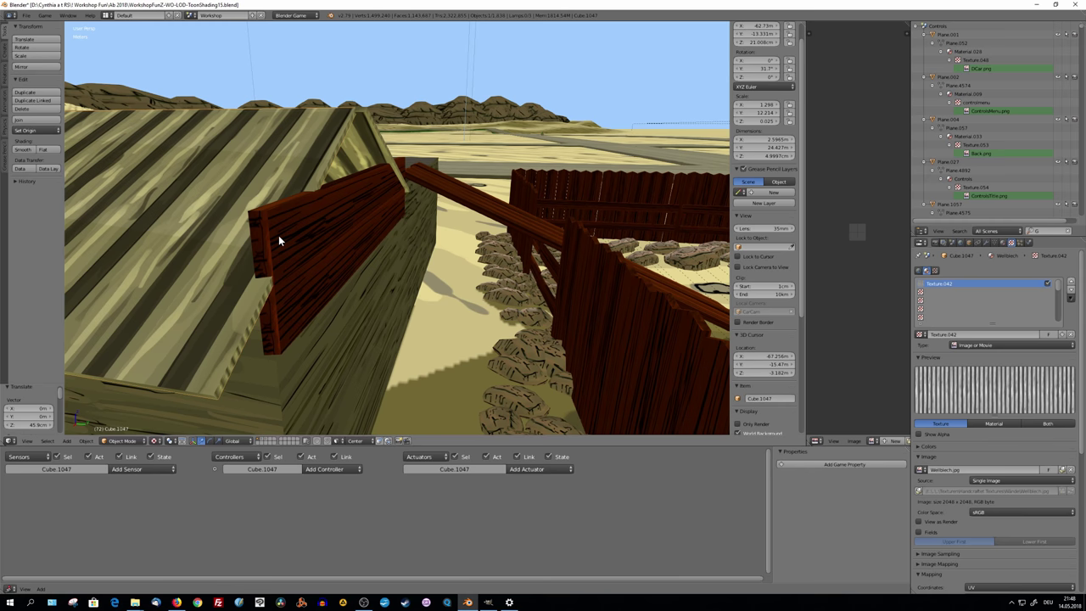
right_click(281, 230)
Move the copy's end vertices and rotate them around Z to follow the roof slope.
key("Tab")
key("g")
left_click(289, 235)
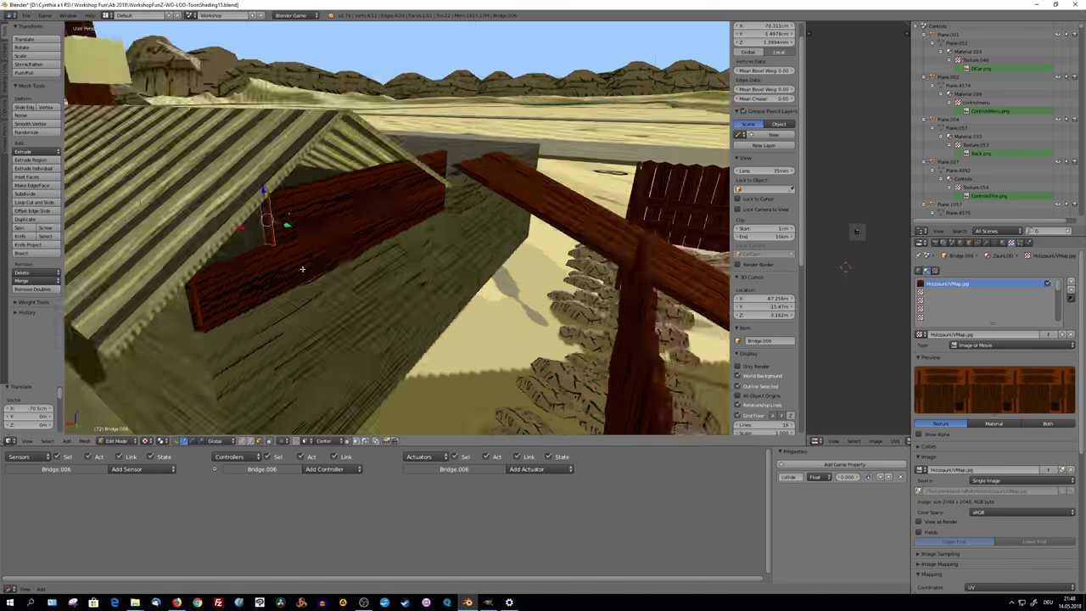
mouse_move(271, 226)
middle_mouse_down()
mouse_move(383, 266)
mouse_move(452, 270)
middle_mouse_up()
key("g")
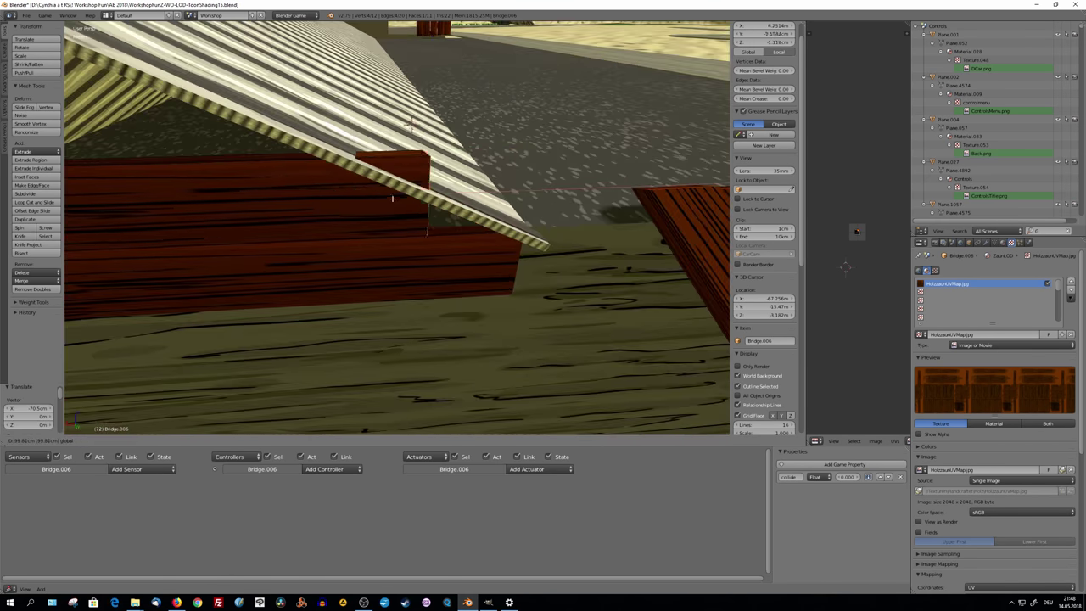
left_click(314, 207)
middle_click_drag(315, 206, 386, 119)
key("r")
key("z")
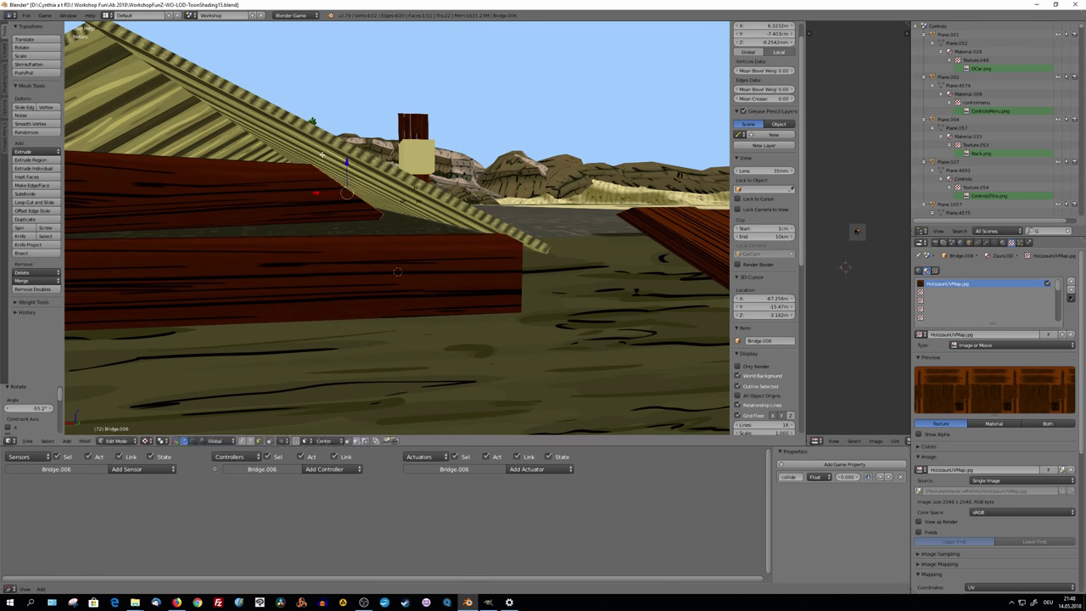
left_click(389, 169)
Scale the plank end along Z and nudge it into place under the roof.
key("s")
key("z")
left_click(317, 189)
key("g")
left_click(475, 212)
mouse_move(475, 213)
middle_mouse_down()
mouse_move(496, 226)
mouse_move(252, 443)
middle_mouse_up()
key("KP_Decimal")
key("g")
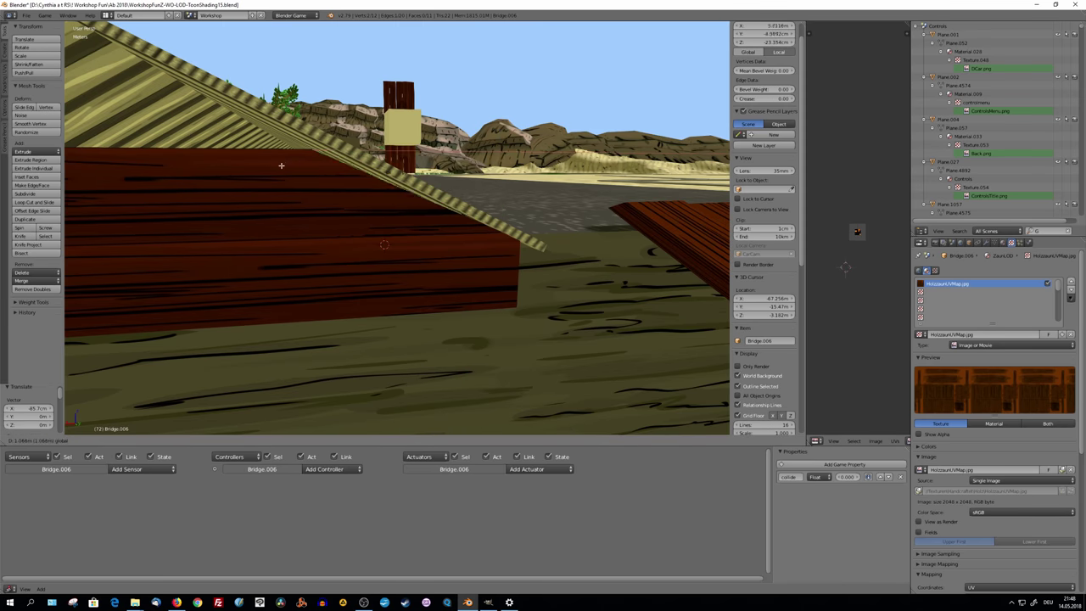
mouse_move(282, 229)
middle_mouse_down()
mouse_move(460, 246)
mouse_move(416, 224)
mouse_move(478, 223)
mouse_move(258, 312)
middle_mouse_up()
scroll(419, 254, "down", 5)
key("Tab")
Select the red plank again for the next copy.
scroll(403, 223, "up", 3)
scroll(480, 224, "down", 3)
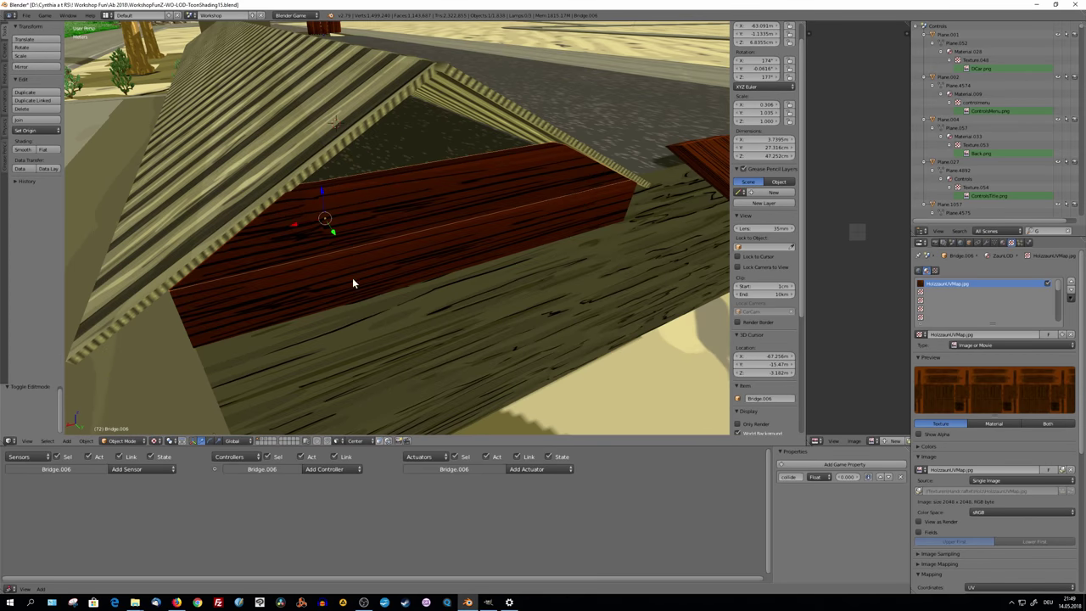
left_click(32, 94)
Copy the red plank 44.4 cm higher and check the roof slope's mesh.
key("z")
left_click(318, 118)
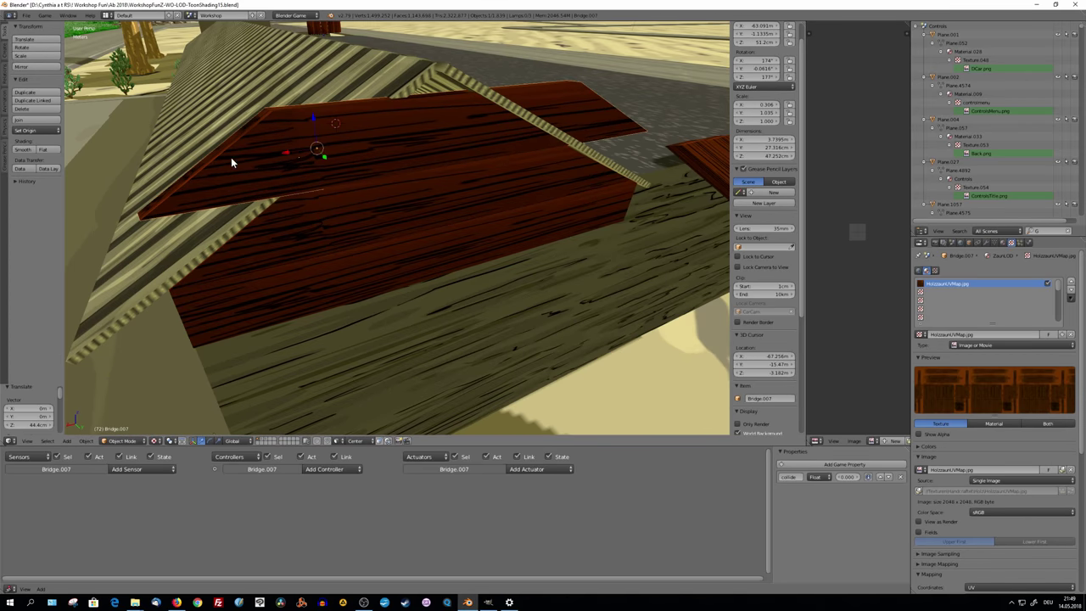
right_click(281, 204)
key("Tab")
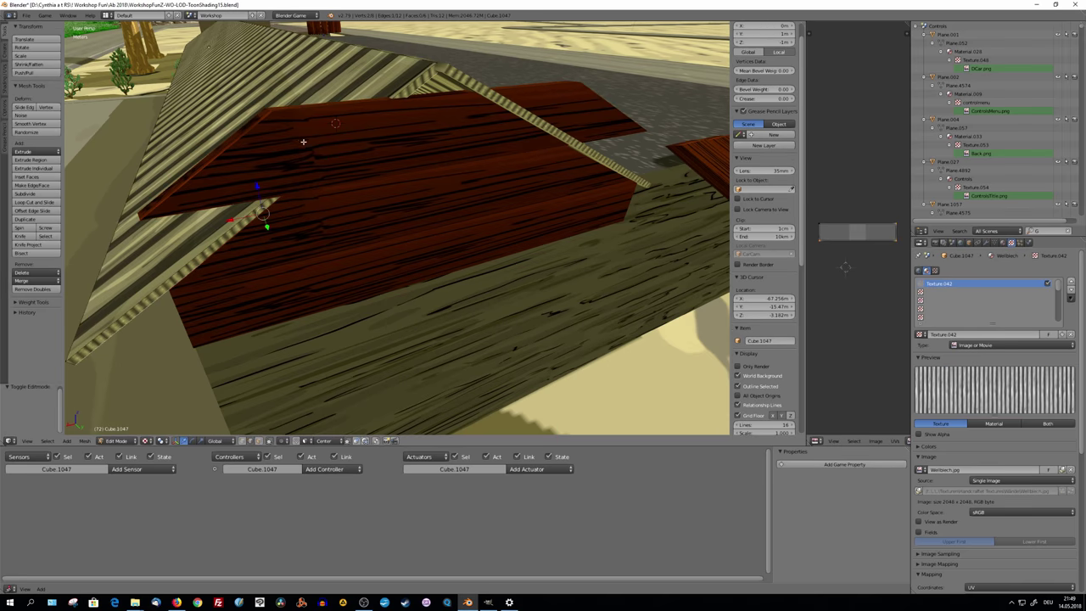
key("Tab")
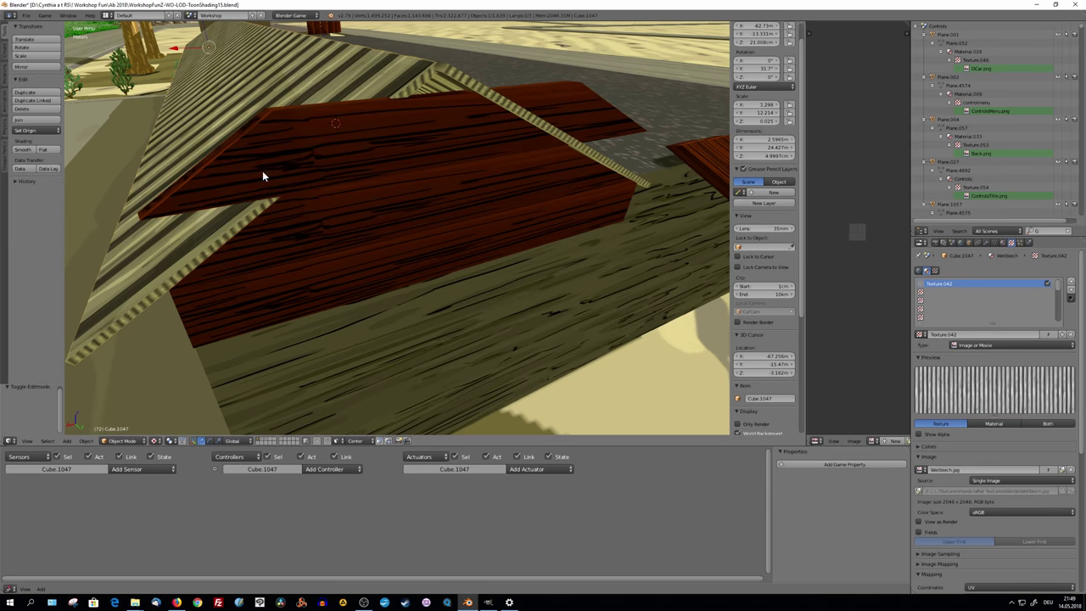
Select the red plate Bridge.007 and frame one of its side faces in Edit Mode.
right_click(263, 171)
right_click(279, 193)
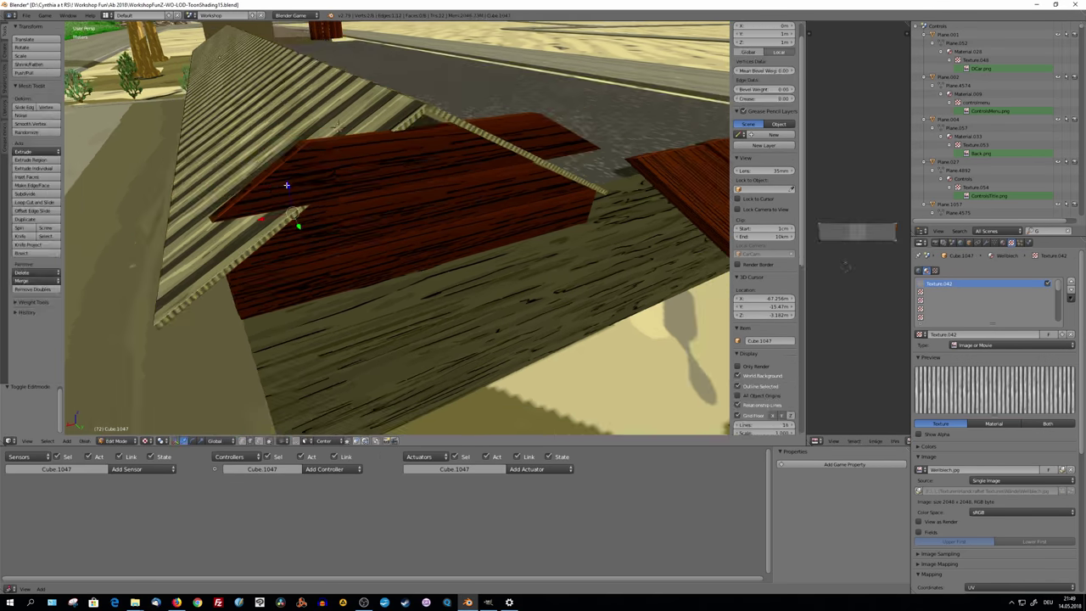
middle_click_drag(279, 194, 382, 213)
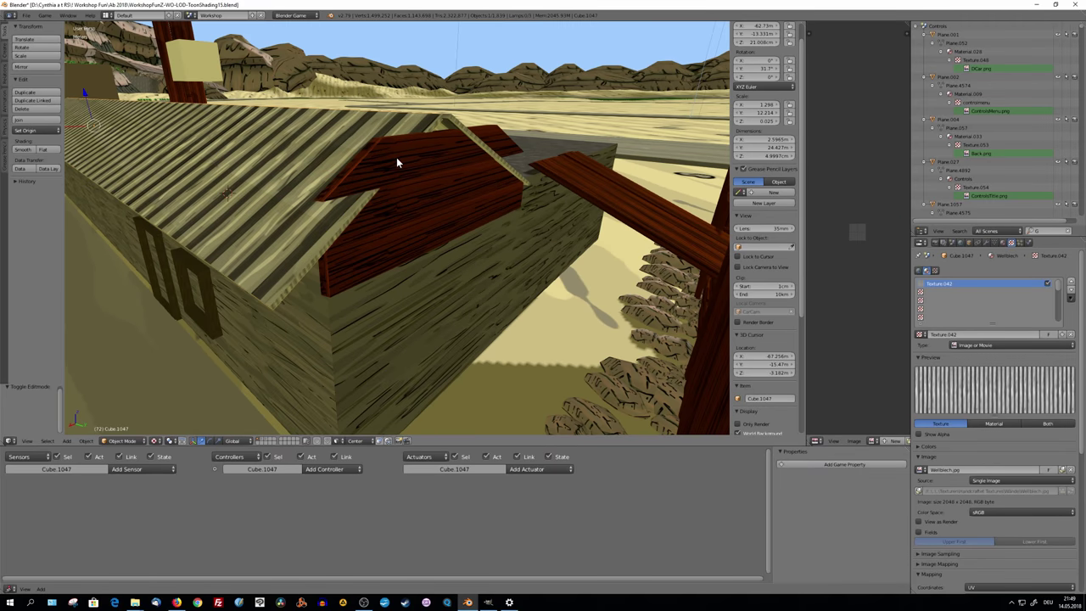
right_click(396, 157)
key("Tab")
mouse_move(344, 169)
middle_mouse_down()
mouse_move(395, 213)
mouse_move(218, 150)
middle_mouse_up()
right_click(344, 133)
key("KP_Decimal")
Shift a plate face, then delete the old red roof plate object.
mouse_move(337, 174)
middle_mouse_down()
mouse_move(388, 218)
mouse_move(396, 203)
mouse_move(380, 176)
middle_mouse_up()
key("g")
left_click(420, 197)
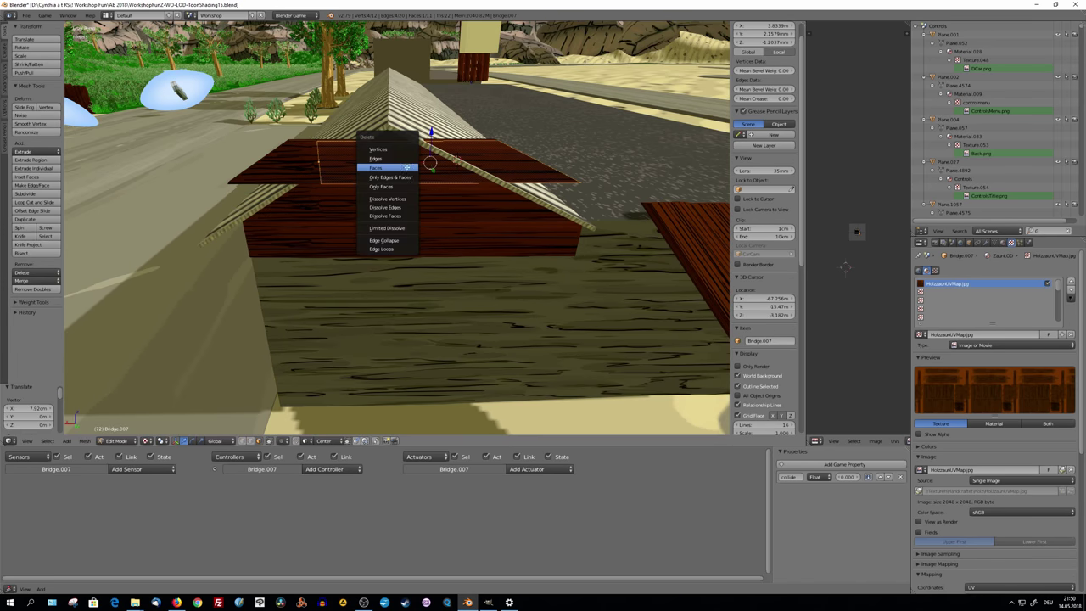
left_click(407, 168)
key("Tab")
key("Delete")
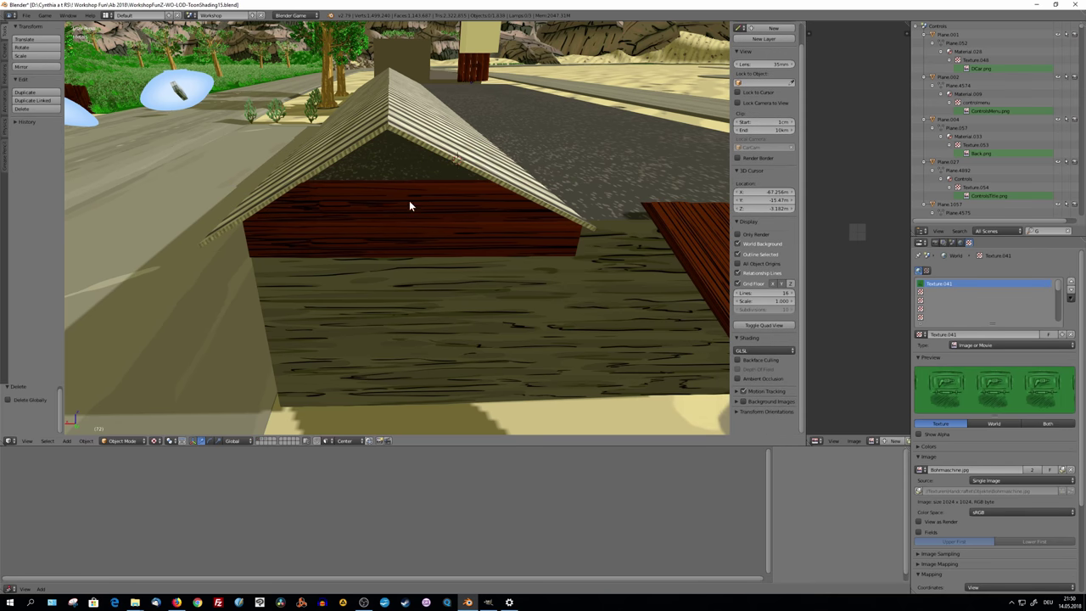
Duplicate the red wall panel under the roof gable, undoing the follow-up edit.
right_click(409, 205)
key("KP_Decimal")
middle_click_drag(390, 209, 432, 187)
scroll(432, 186, "down", 3)
key("shift+d")
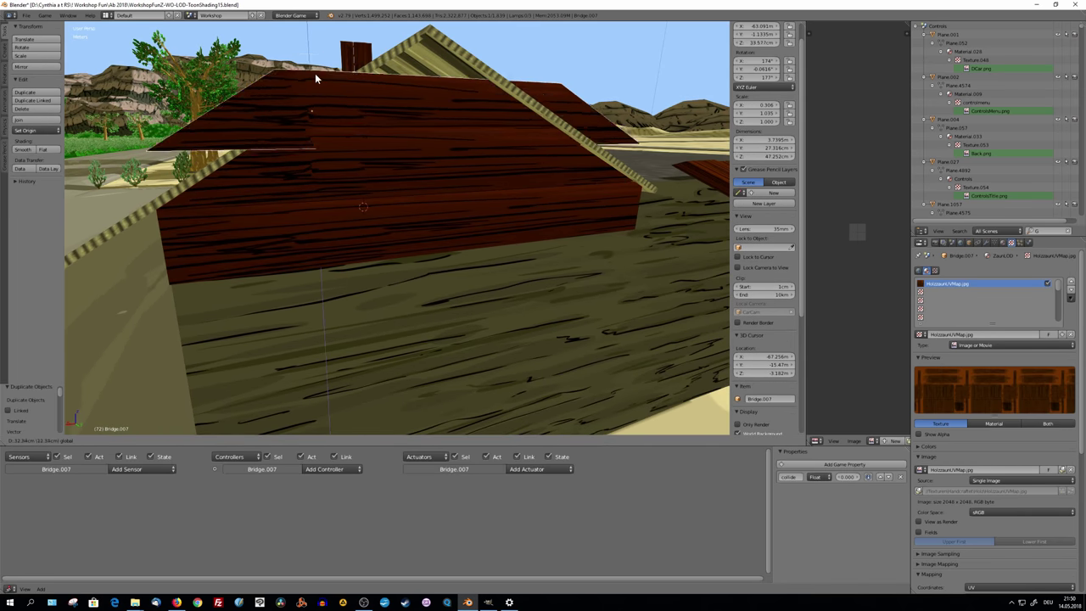
left_click(320, 56)
mouse_move(322, 58)
middle_mouse_down()
mouse_move(324, 195)
mouse_move(448, 154)
mouse_move(583, 189)
mouse_move(475, 201)
middle_mouse_up()
key("Tab")
key("ctrl+z")
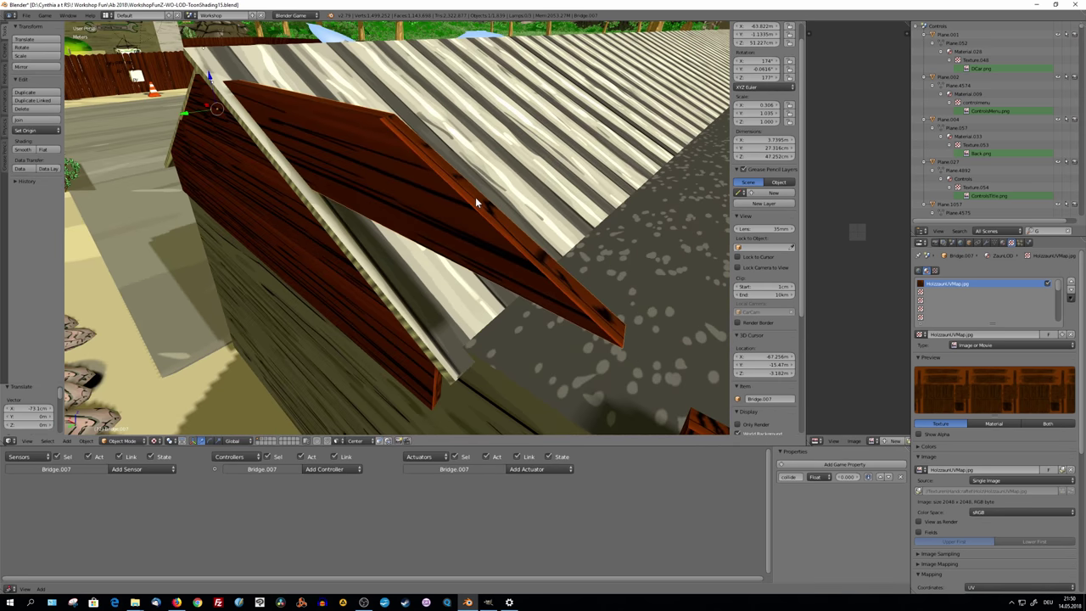
Move Bridge.007 down so its upper end follows the roof slope.
right_click(484, 204)
right_click(511, 225)
key("Tab")
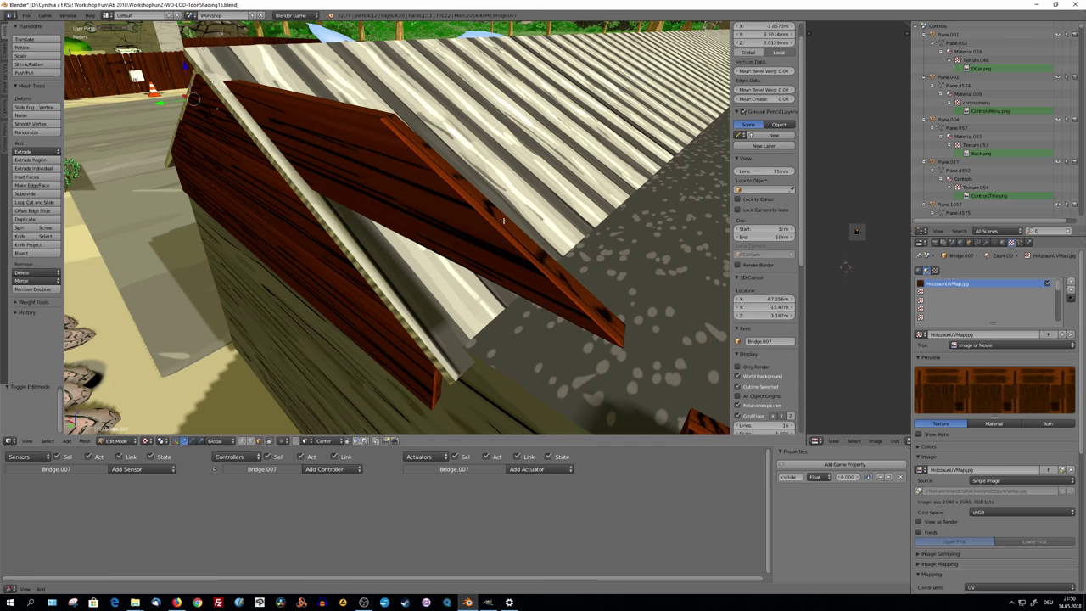
key("g")
left_click(225, 157)
mouse_move(225, 157)
middle_mouse_down()
mouse_move(328, 136)
mouse_move(325, 153)
mouse_move(373, 123)
middle_mouse_up()
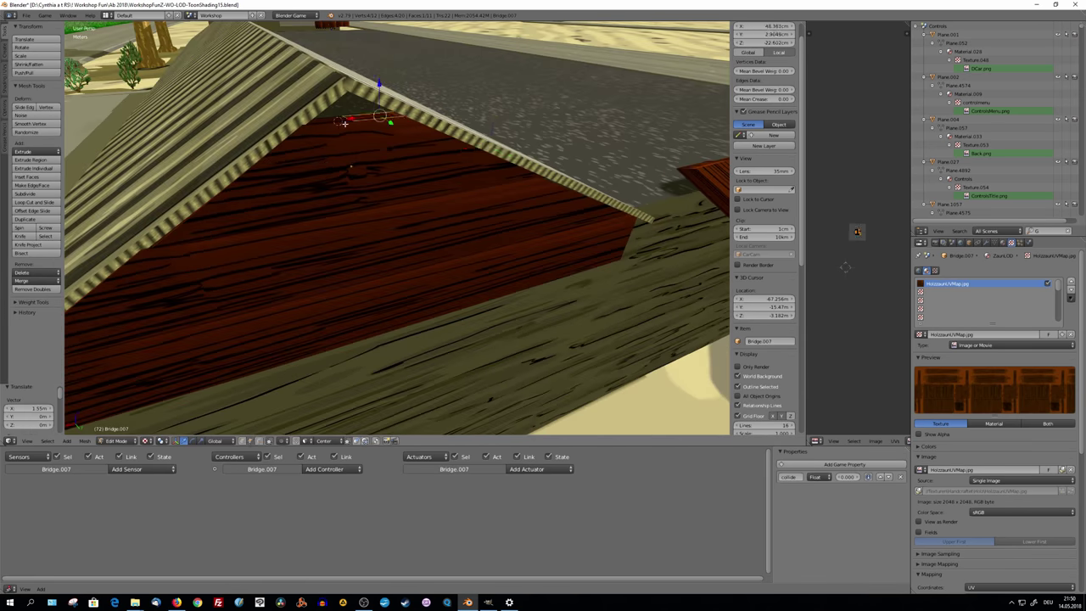
left_click(349, 38)
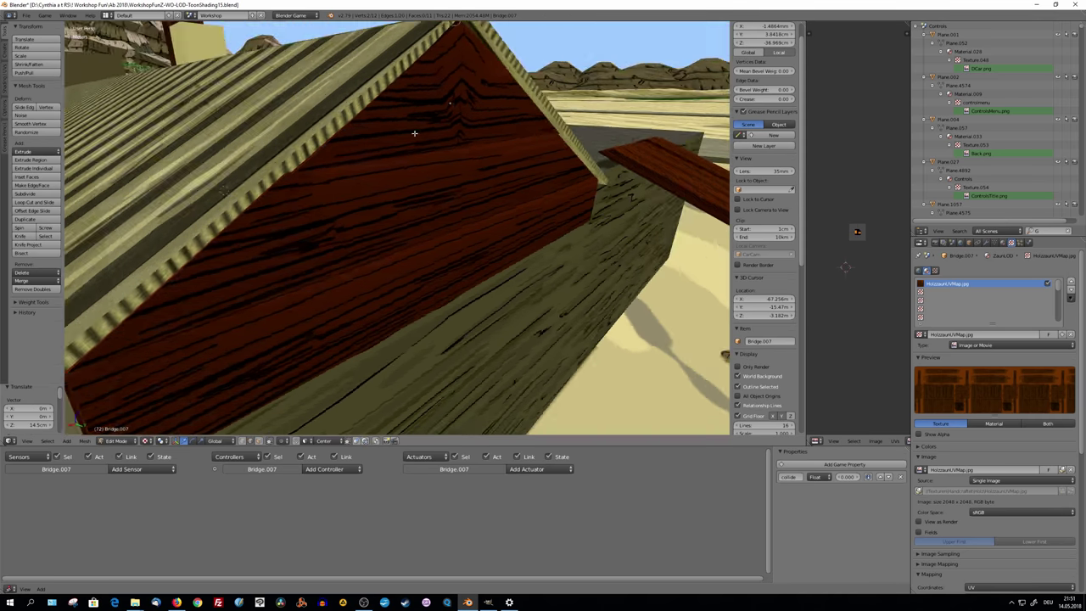
mouse_move(349, 38)
middle_mouse_down()
mouse_move(392, 78)
mouse_move(388, 172)
middle_mouse_up()
key("Tab")
key("Tab")
key("Tab")
Select the gable planks Bridge.007, Bridge.006 and Bridge.005 together.
scroll(389, 157, "up", 3)
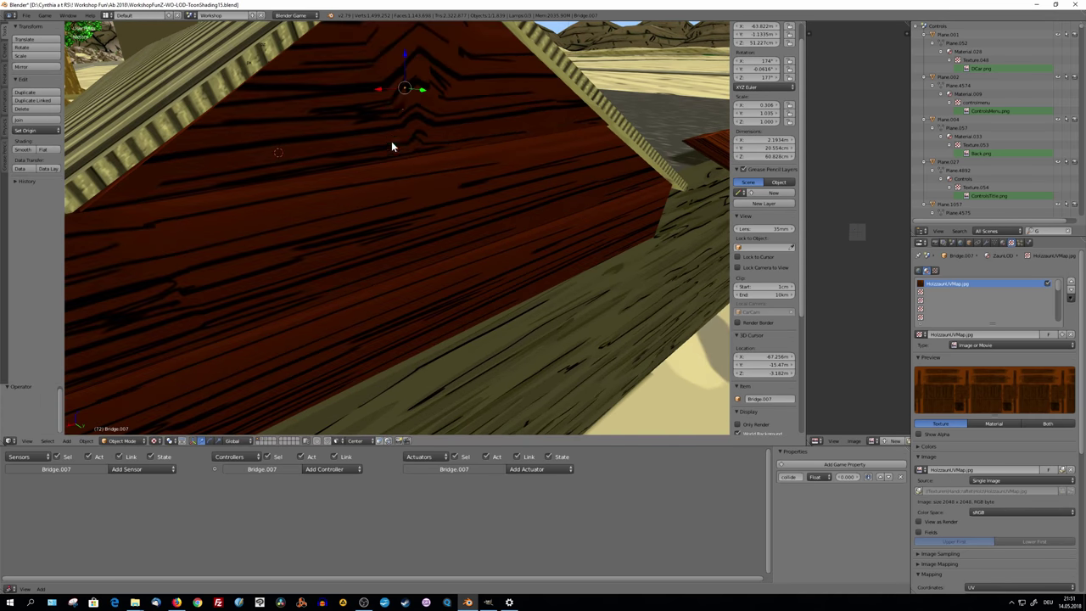
scroll(495, 209, "down", 5)
right_click(479, 204)
scroll(479, 205, "up", 5)
mouse_move(450, 239)
middle_mouse_down()
mouse_move(407, 250)
mouse_move(401, 192)
mouse_move(276, 168)
mouse_move(374, 217)
mouse_move(353, 135)
middle_mouse_up()
right_click(400, 193)
key("Tab")
key("Tab")
right_click(391, 237, "shift")
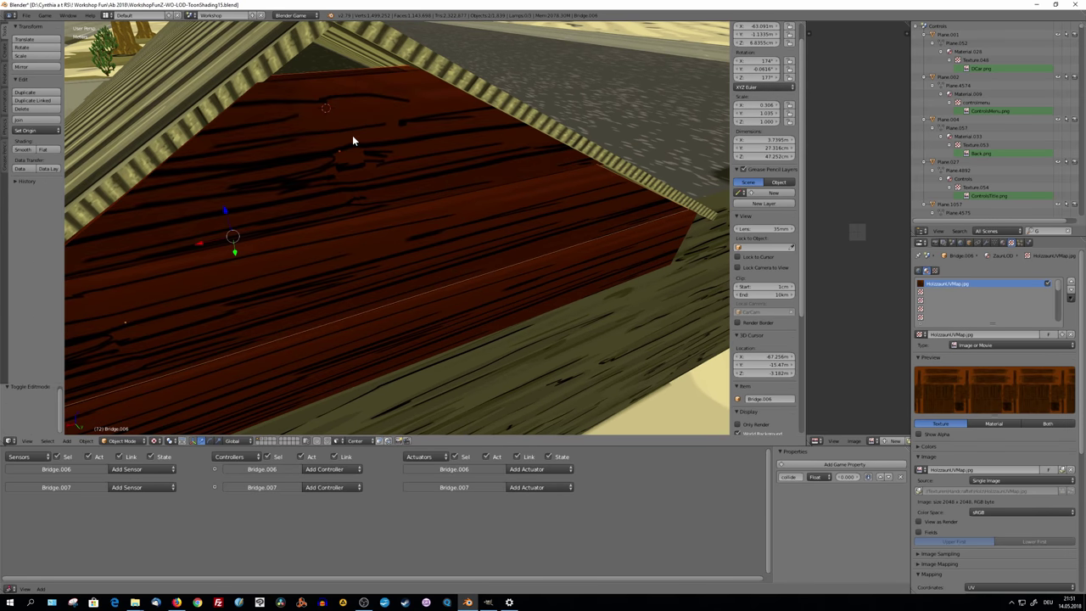
mouse_move(353, 188)
middle_mouse_down()
mouse_move(408, 298)
mouse_move(463, 222)
middle_mouse_up()
right_click(395, 290, "shift")
Shift the three plates 87.2 cm along Y, then select only Bridge.005.
left_click_drag(462, 222, 492, 208)
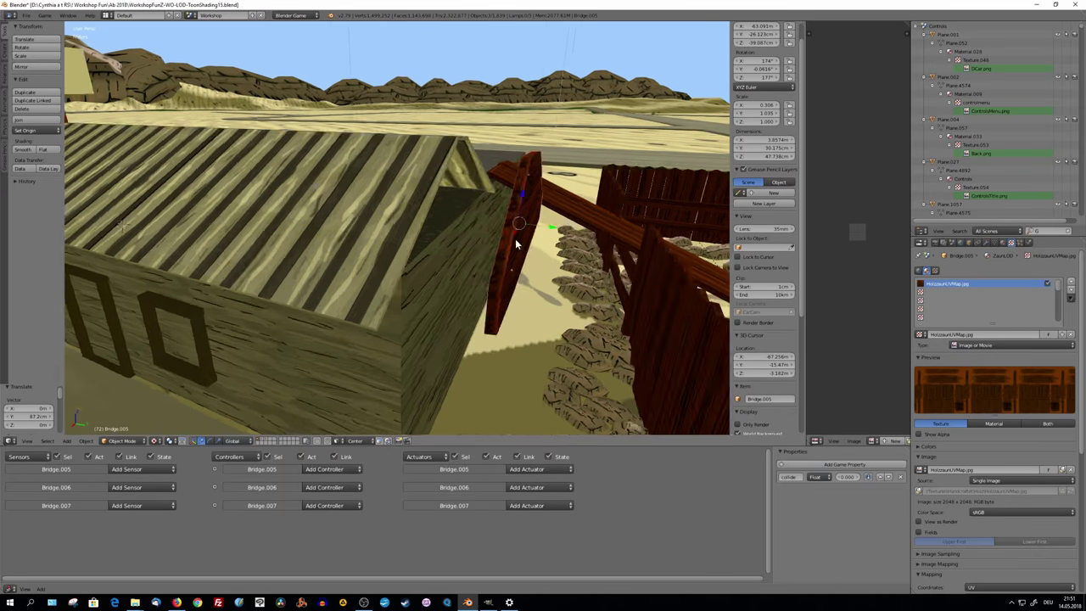
mouse_move(493, 208)
middle_mouse_down()
mouse_move(451, 272)
mouse_move(423, 244)
mouse_move(359, 121)
mouse_move(382, 133)
mouse_move(393, 75)
mouse_move(497, 150)
mouse_move(424, 109)
middle_mouse_up()
right_click(426, 115)
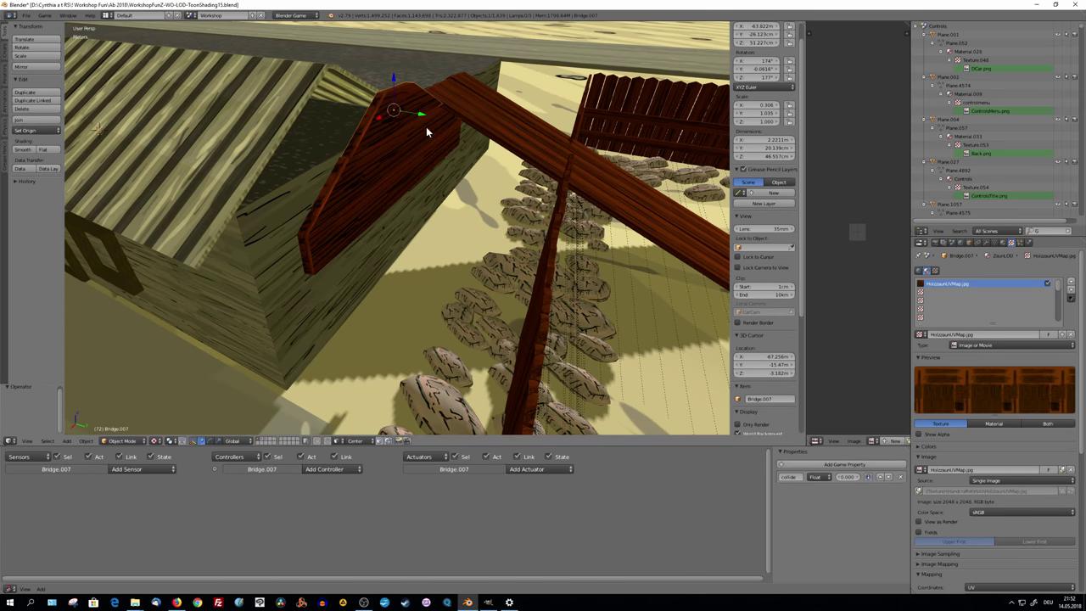
right_click(410, 176, "shift")
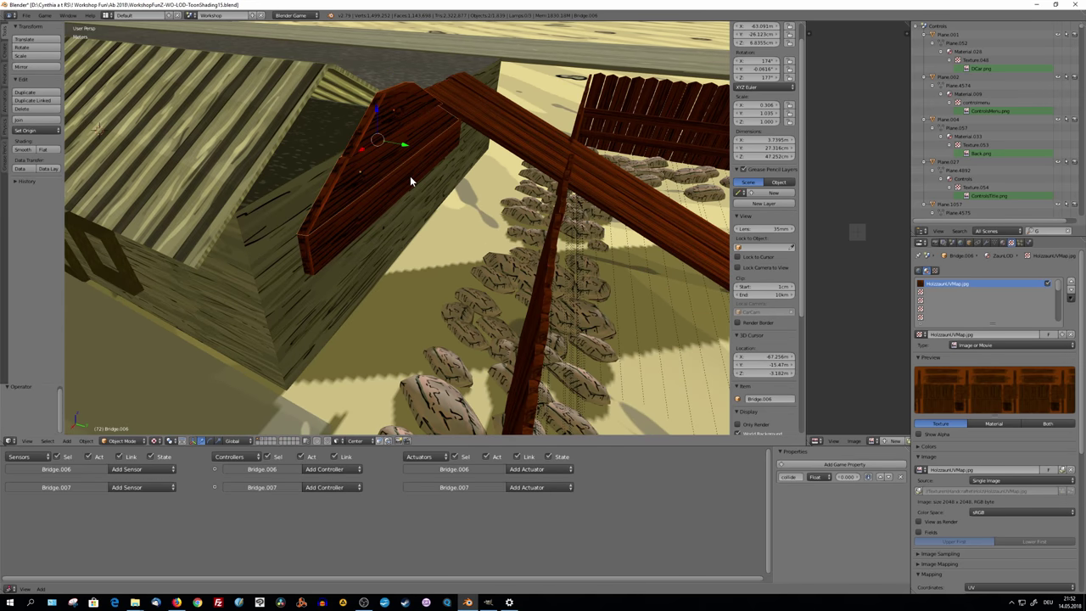
right_click(405, 176)
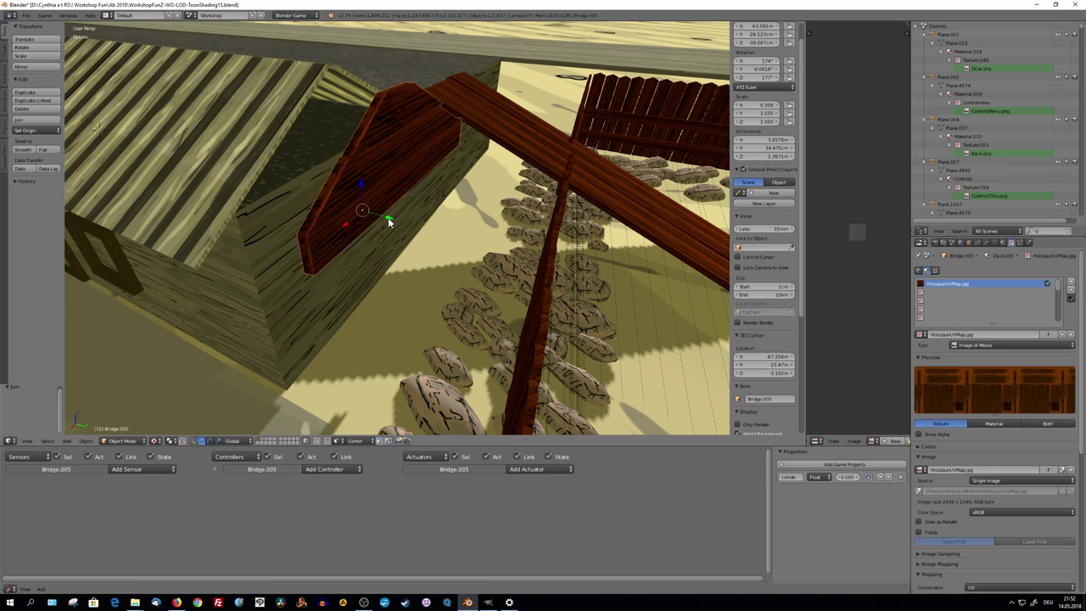
Delete the first set of extra faces from Bridge.005 in Edit Mode.
key("Tab")
scroll(349, 185, "up", 5)
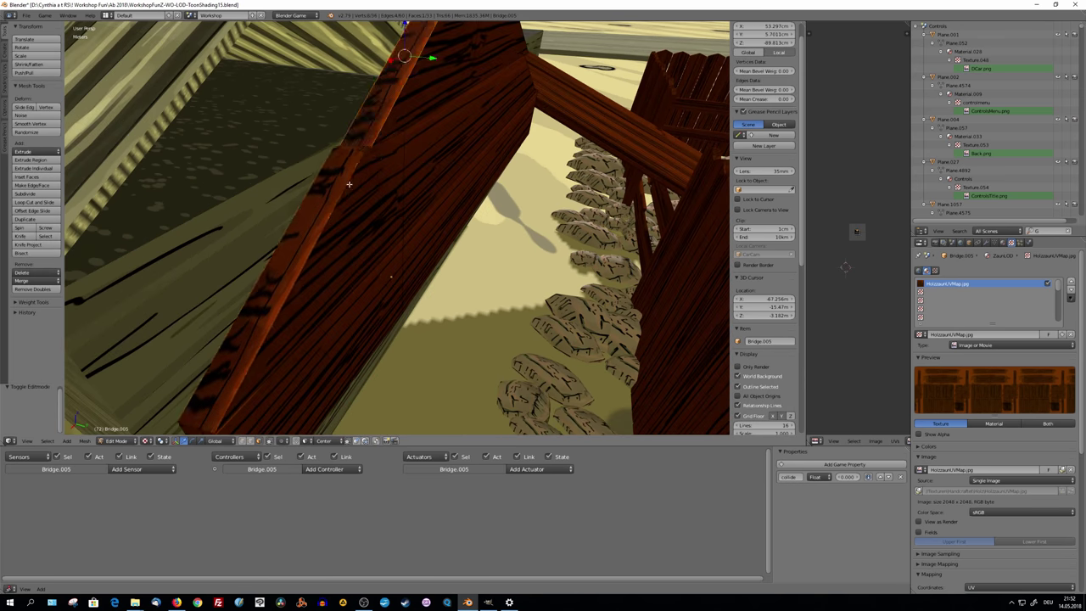
middle_click_drag(349, 184, 243, 188)
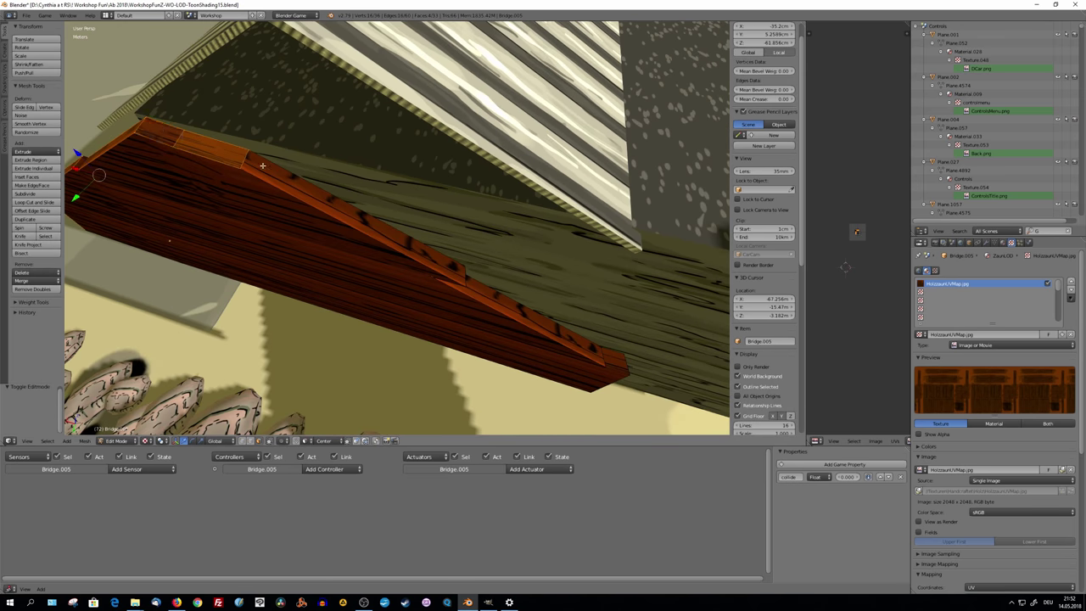
middle_click_drag(484, 294, 431, 246)
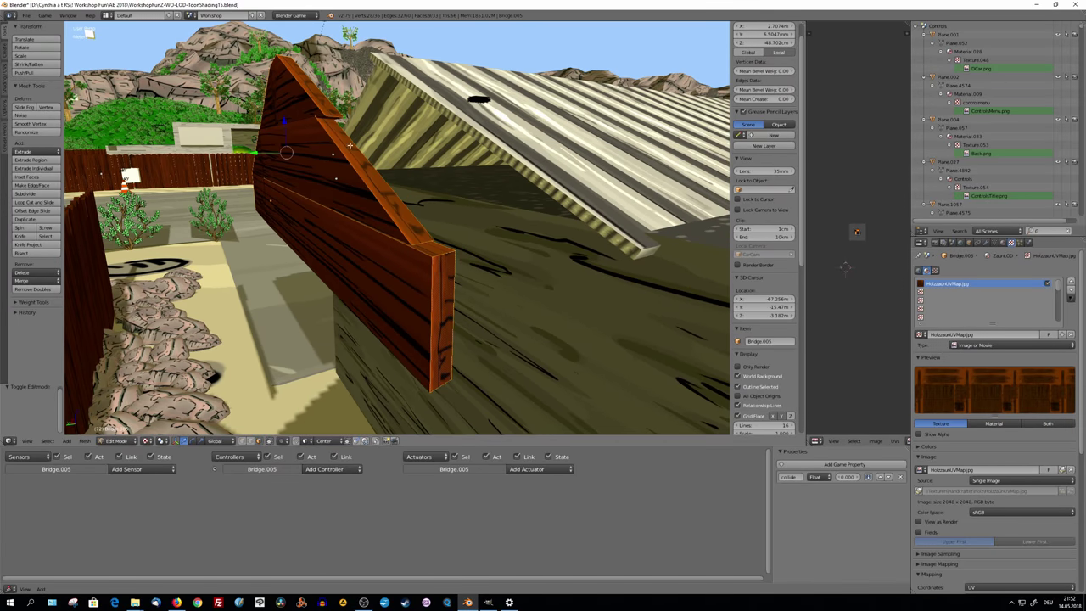
middle_click_drag(351, 145, 329, 103)
right_click(338, 184, "shift")
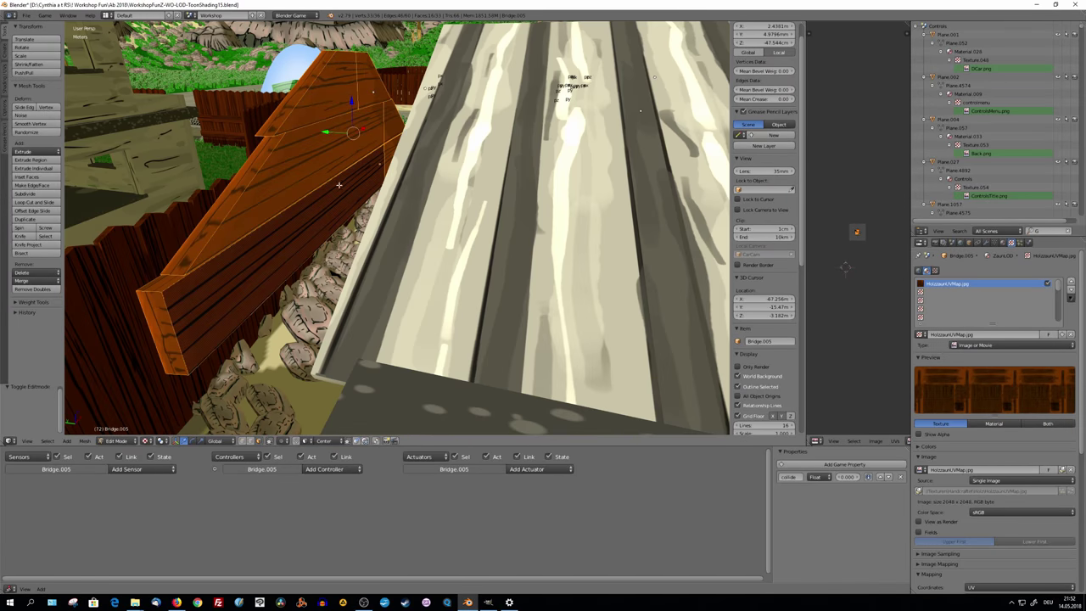
left_click(317, 246)
Delete the remaining extra faces, leaving a tapered board under the gable edge.
middle_click_drag(317, 246, 552, 200)
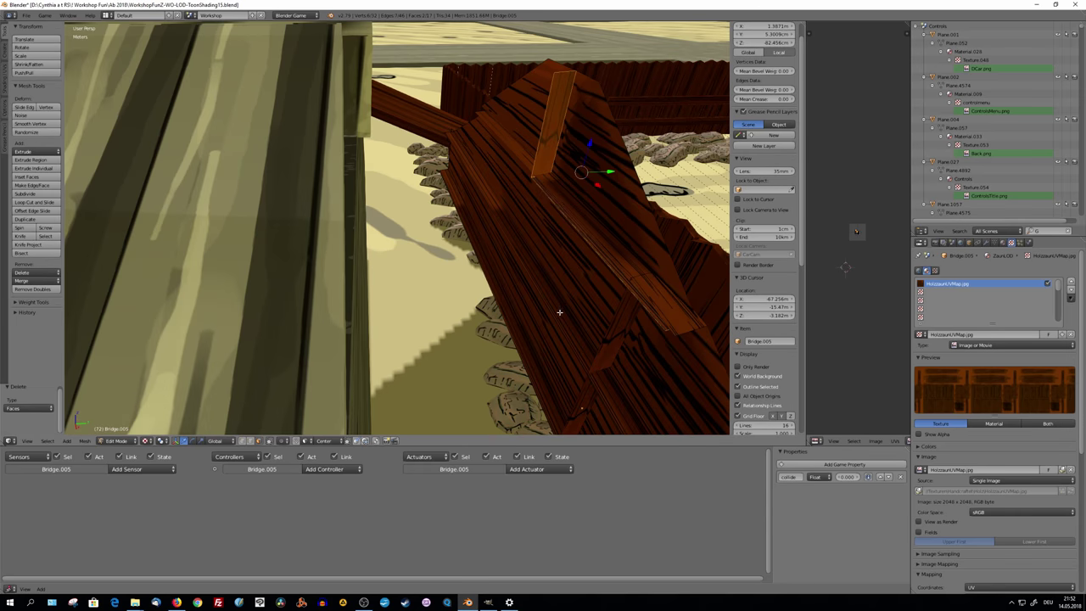
right_click(559, 312, "shift")
middle_click_drag(560, 312, 469, 329)
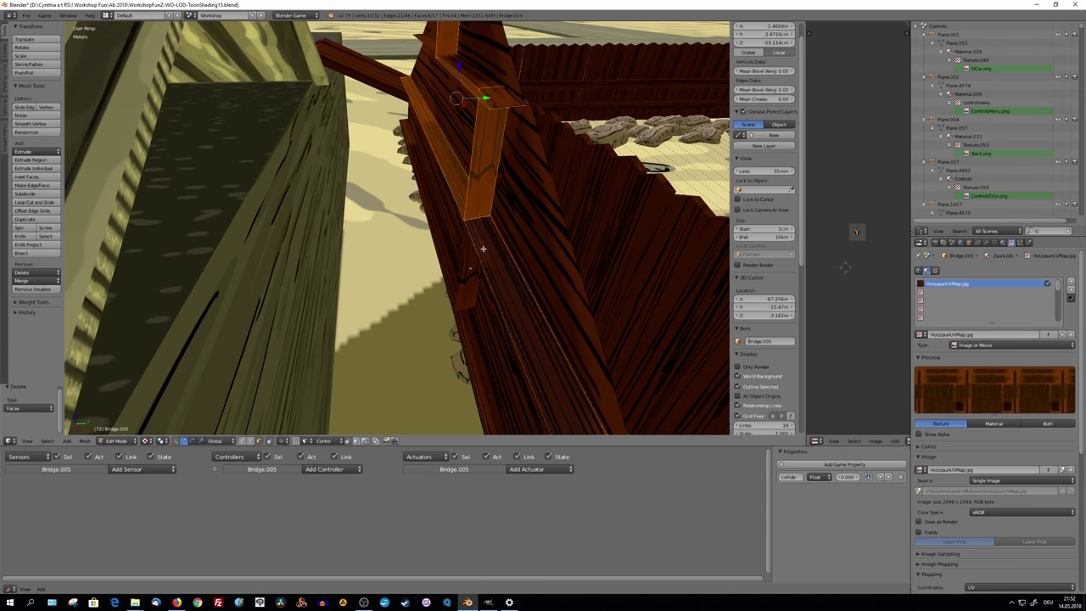
left_click(472, 278)
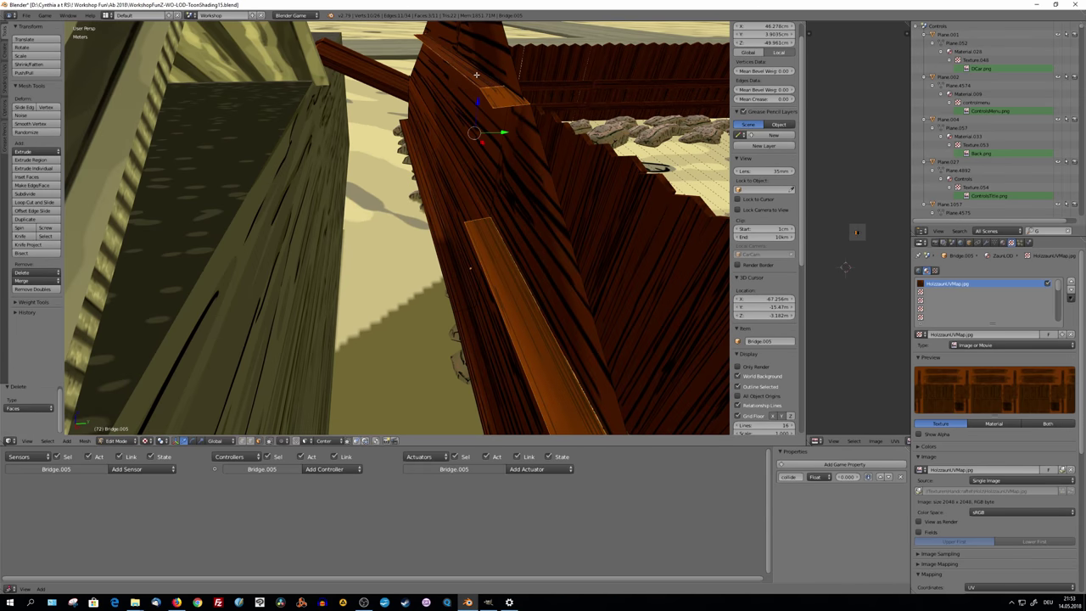
left_click(483, 197)
mouse_move(483, 197)
middle_mouse_down()
mouse_move(501, 218)
mouse_move(374, 216)
middle_mouse_up()
Move the panel along Y to sit behind the roof.
key("Tab")
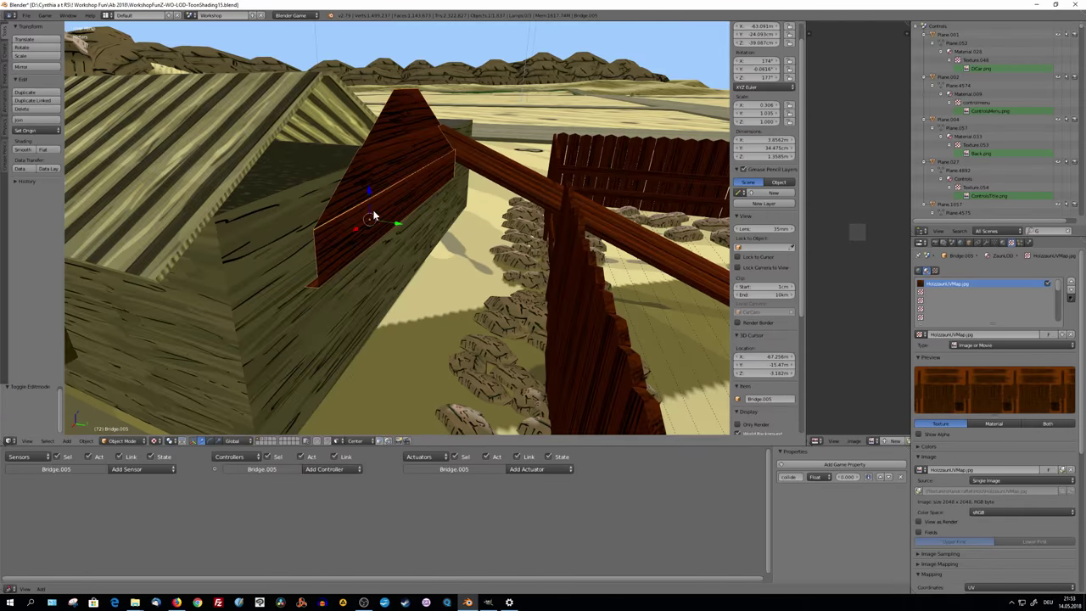
left_click_drag(393, 227, 312, 217)
left_click(314, 217)
middle_click_drag(314, 218, 338, 261)
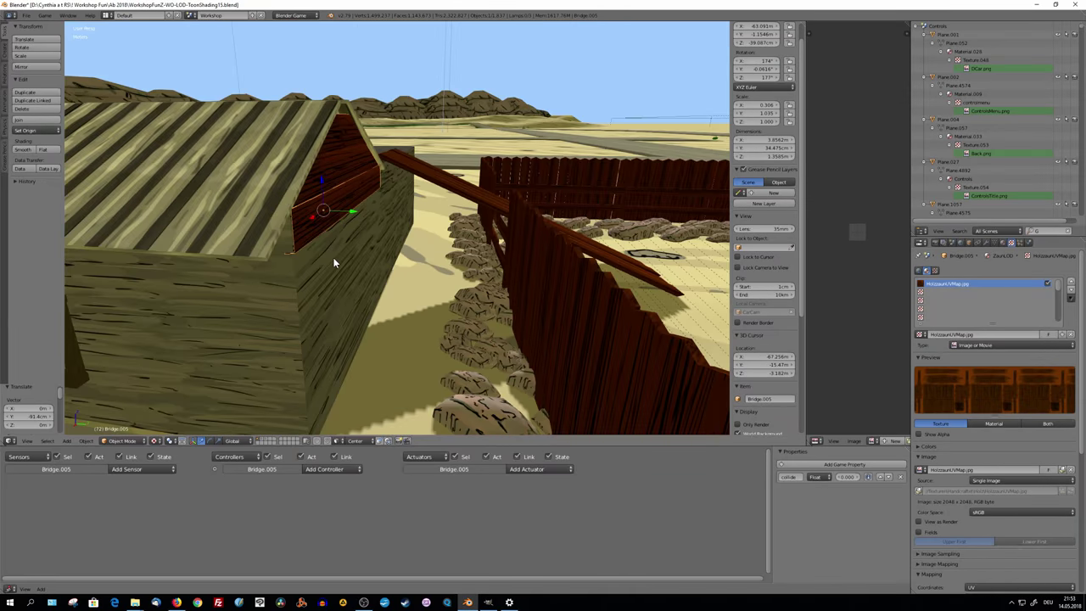
middle_click_drag(393, 229, 364, 230)
Switch the selection from the house wall back to the red plank Bridge.005.
key("Tab")
key("Tab")
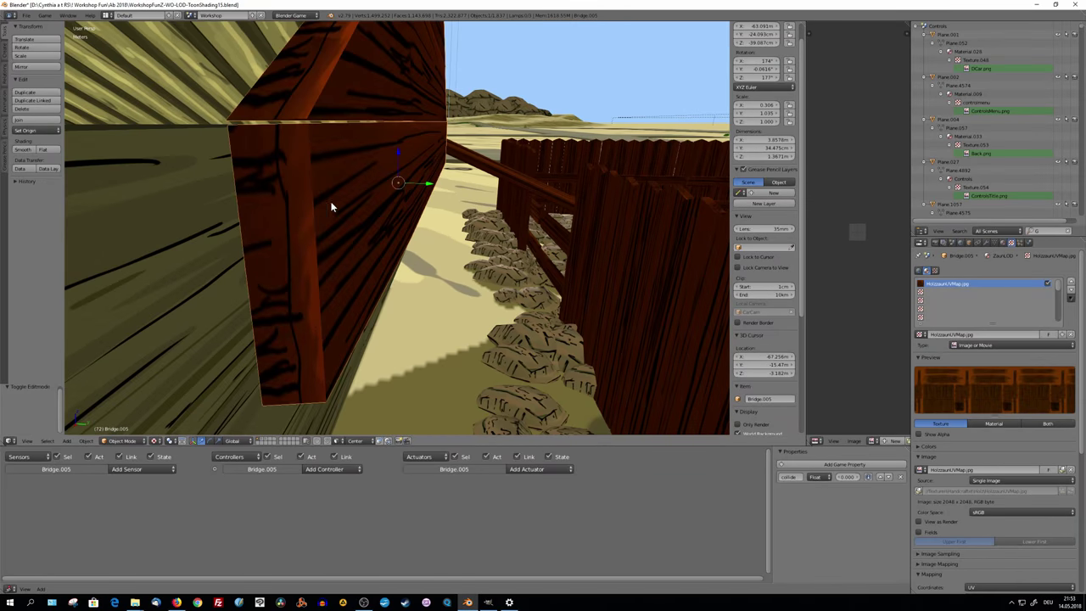
mouse_move(320, 261)
middle_mouse_down()
mouse_move(291, 311)
mouse_move(286, 280)
mouse_move(351, 185)
mouse_move(292, 223)
mouse_move(421, 225)
middle_mouse_up()
right_click(323, 251)
right_click(354, 178)
key("Tab")
middle_click_drag(461, 273, 354, 137)
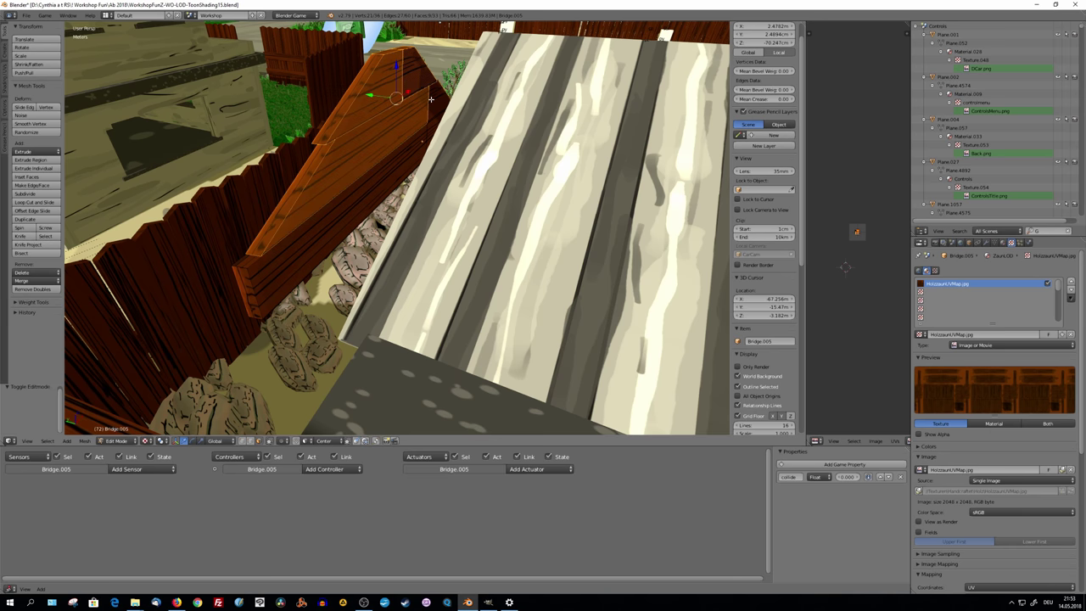
Delete the unwanted long plank faces, leaving only the board beneath the gable.
key("x")
left_click(389, 168)
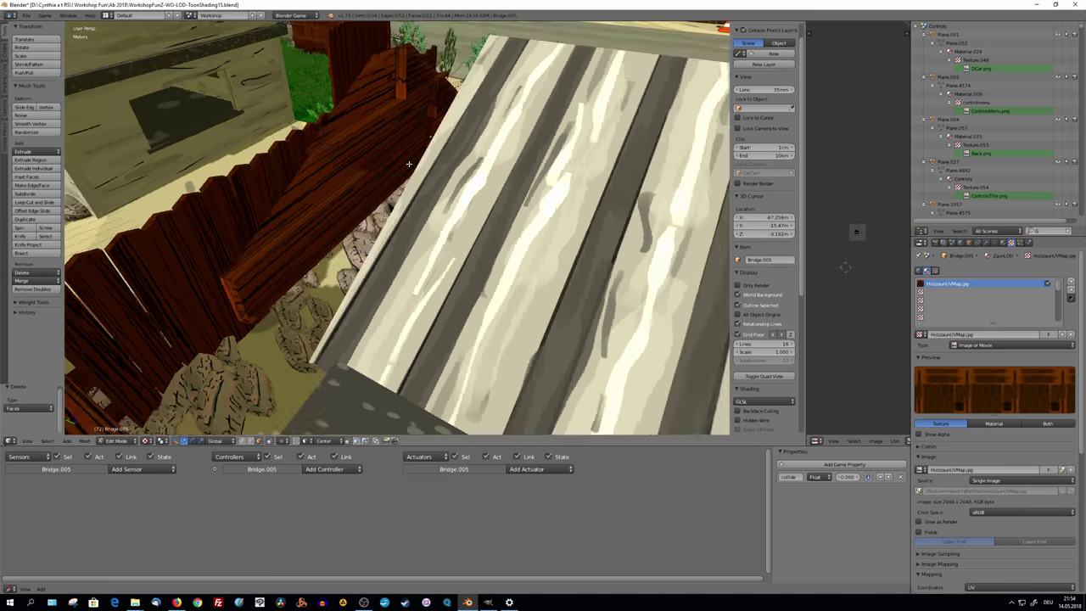
middle_click_drag(389, 168, 482, 210)
right_click(485, 166)
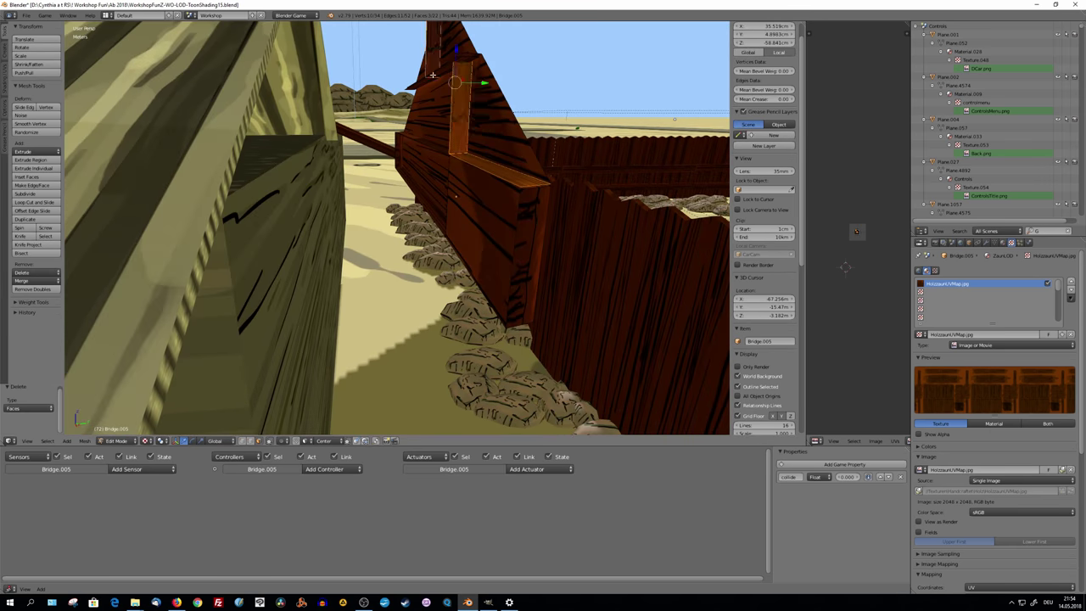
middle_click_drag(433, 74, 459, 214)
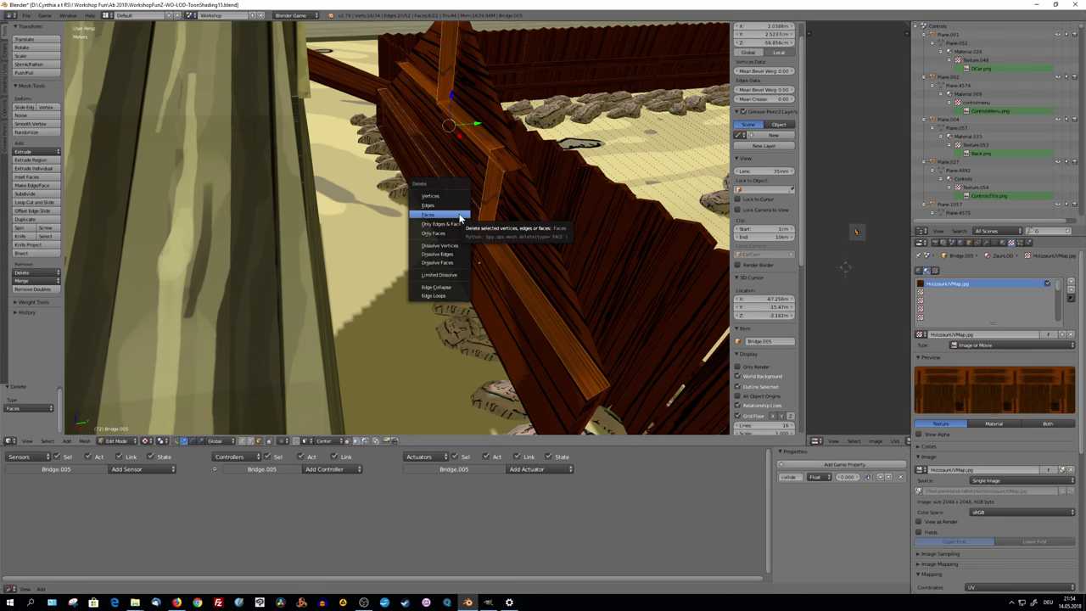
left_click(459, 218)
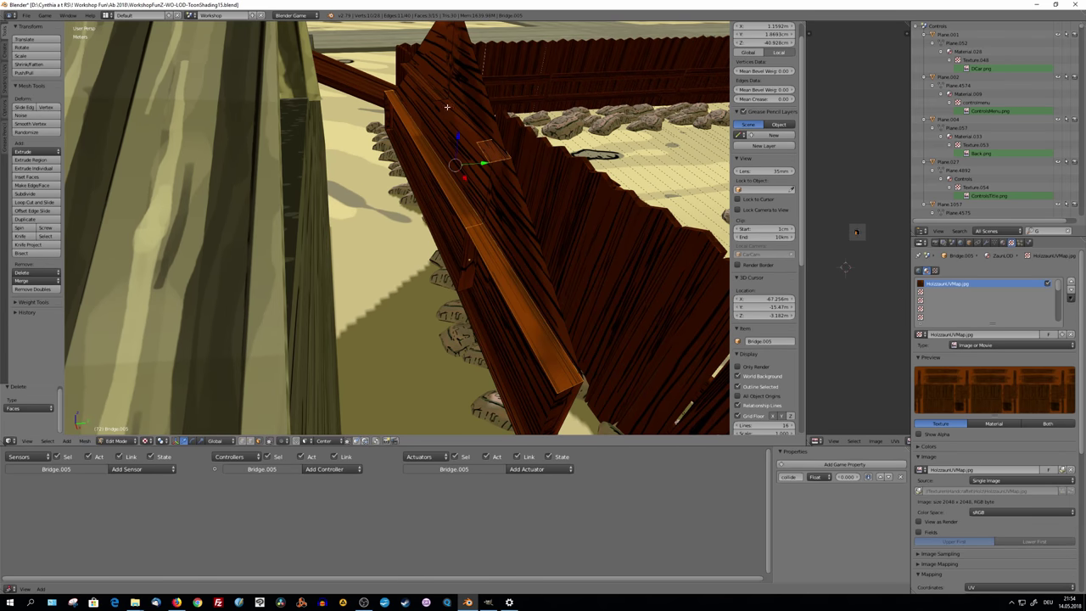
left_click(454, 173)
left_click(472, 249)
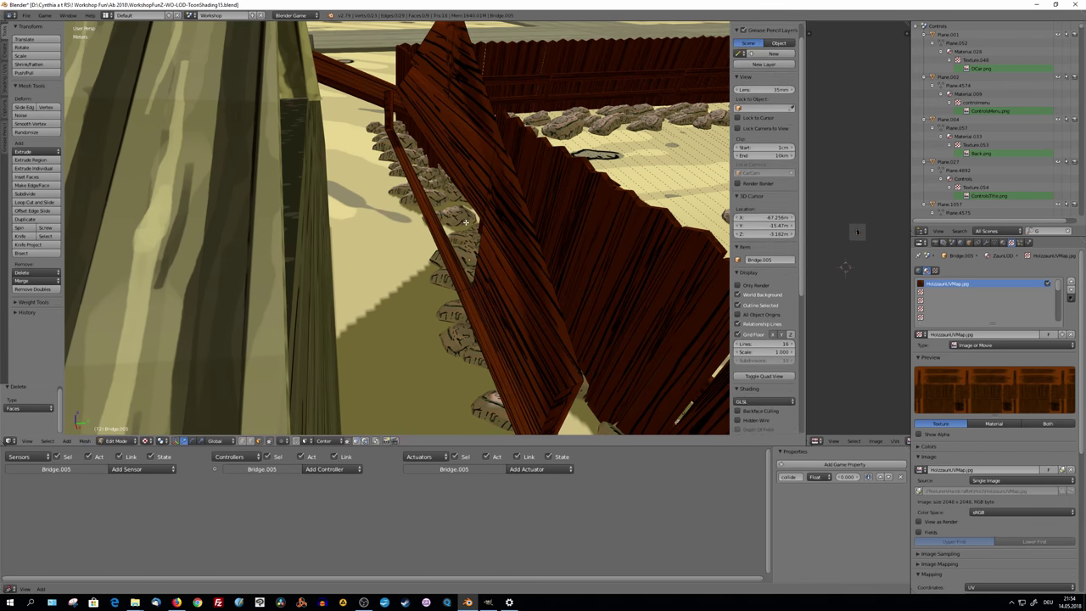
middle_click_drag(465, 233, 474, 227)
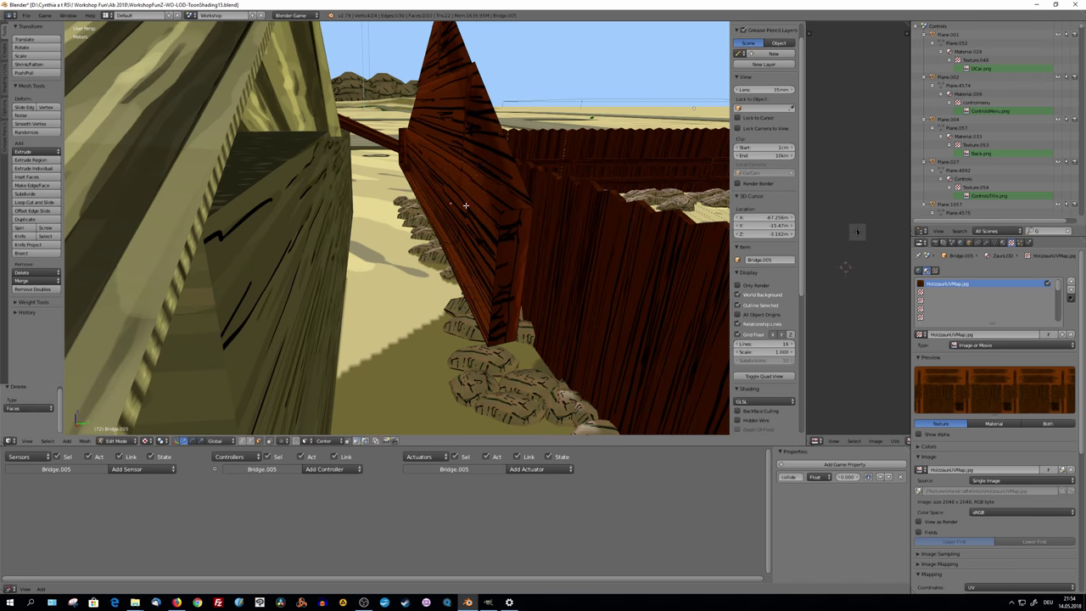
key("Tab")
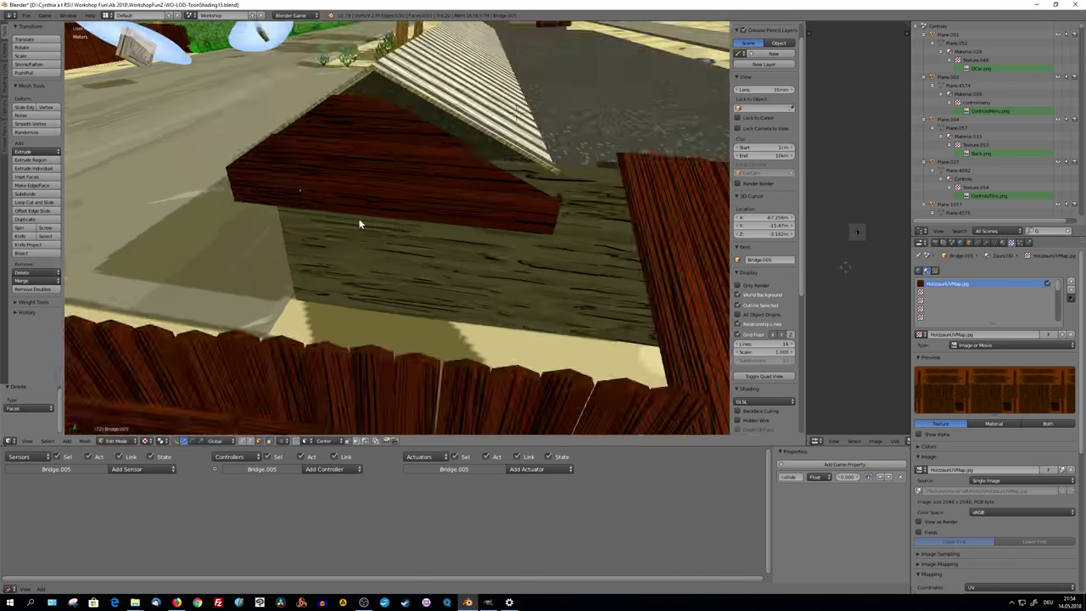
mouse_move(359, 232)
middle_mouse_down()
mouse_move(375, 260)
mouse_move(376, 224)
mouse_move(306, 214)
mouse_move(408, 224)
mouse_move(475, 161)
mouse_move(407, 209)
middle_mouse_up()
Reposition the board panel and raise its top edge straight up along Z.
key("g")
left_click(368, 223)
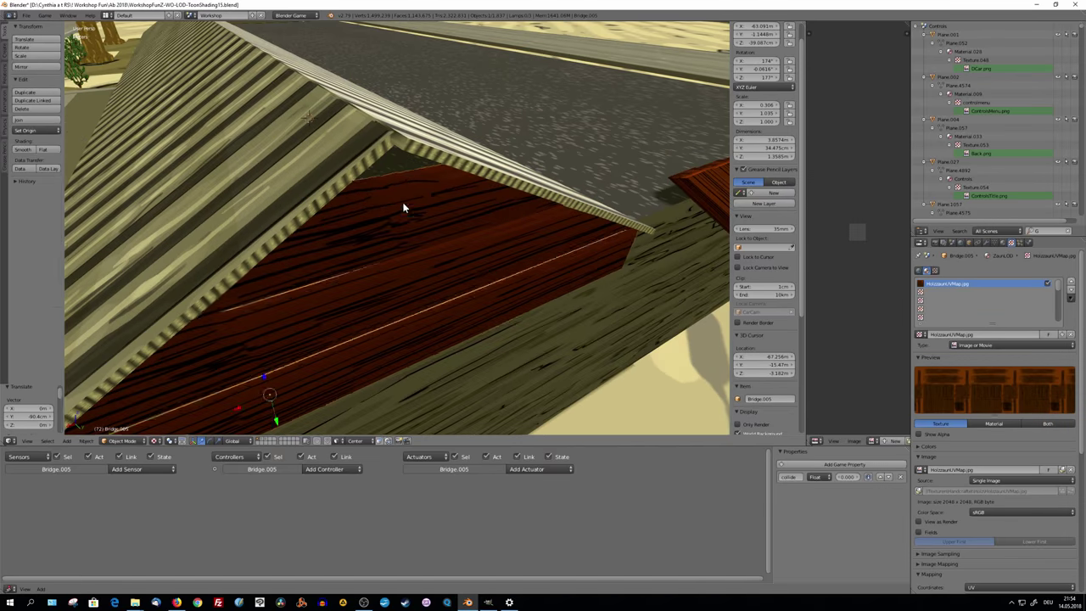
key("Tab")
key("Tab")
key("Tab")
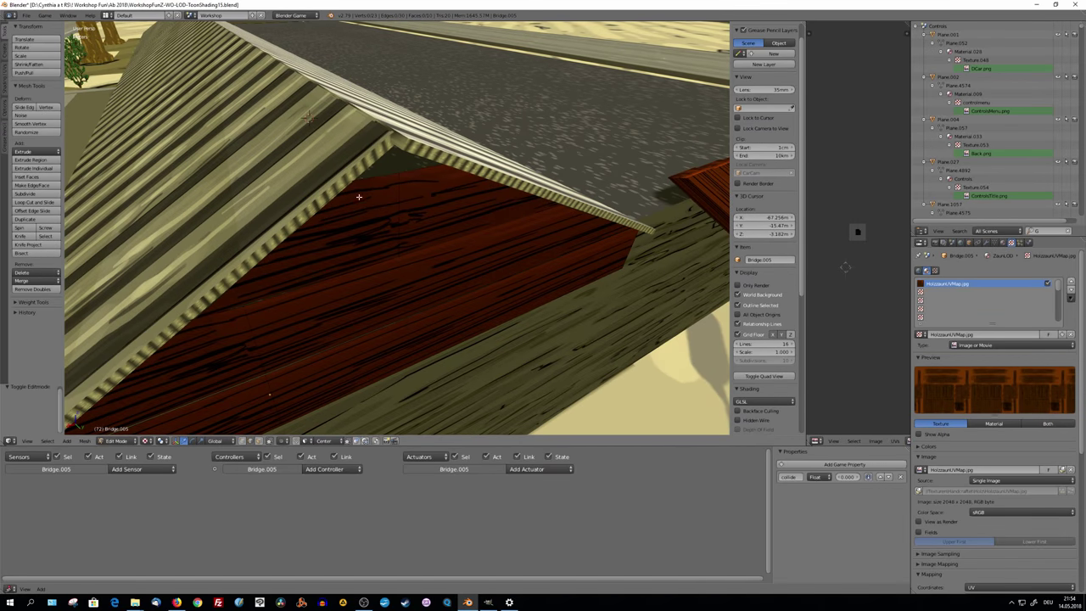
right_click(359, 197)
key("g")
key("z")
left_click(284, 346)
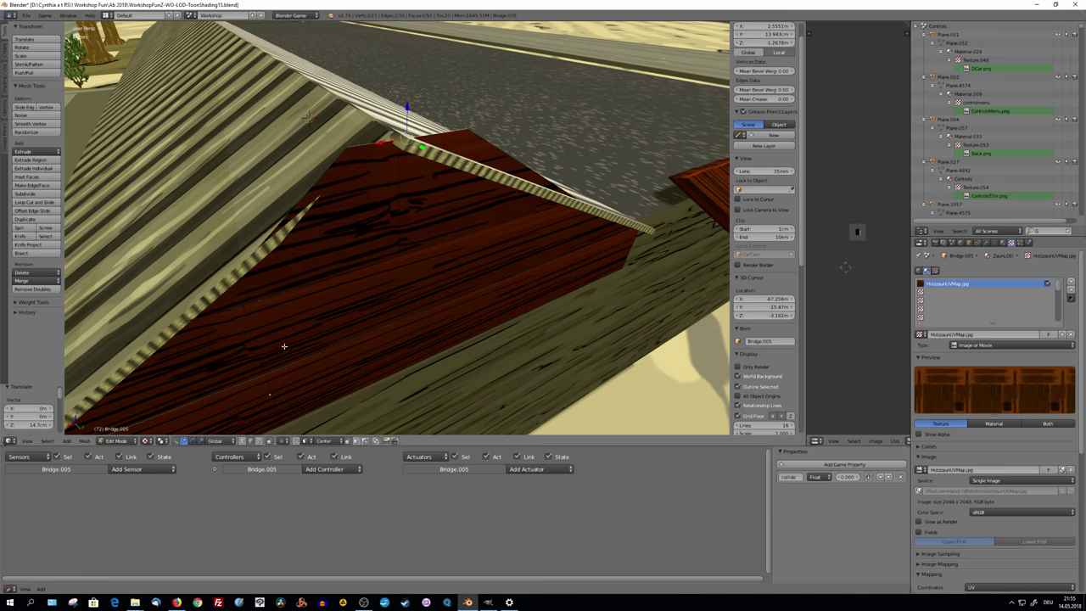
Shift the top corner vertex about 14.7 cm so the peak meets the roof ridge.
right_click(355, 145)
key("g")
key("z")
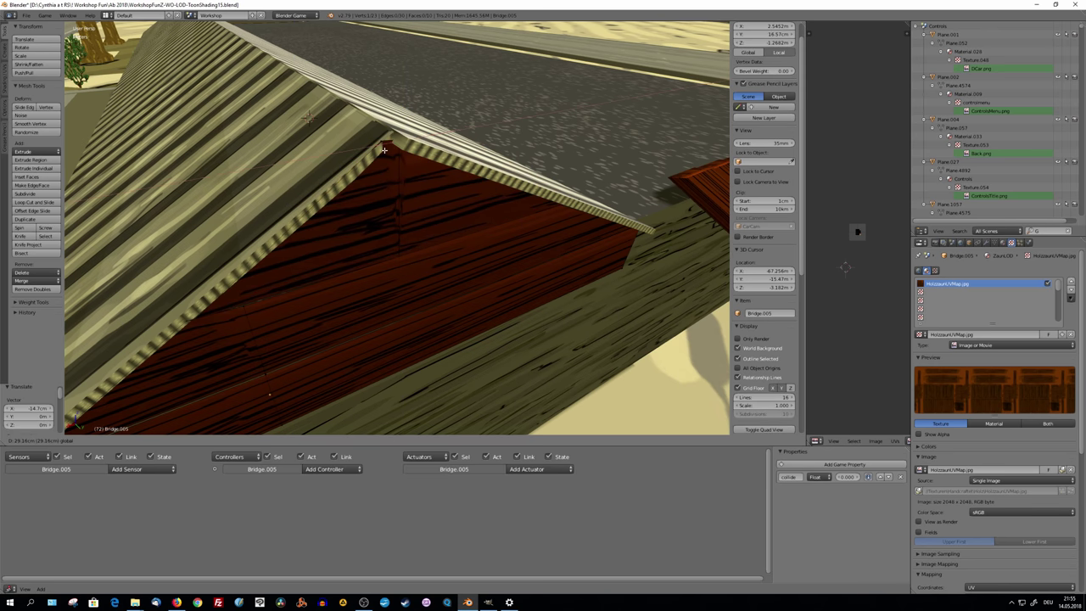
key("Tab")
key("Tab")
Select the roof piece Cube.1047 and open its mesh for editing.
key("Tab")
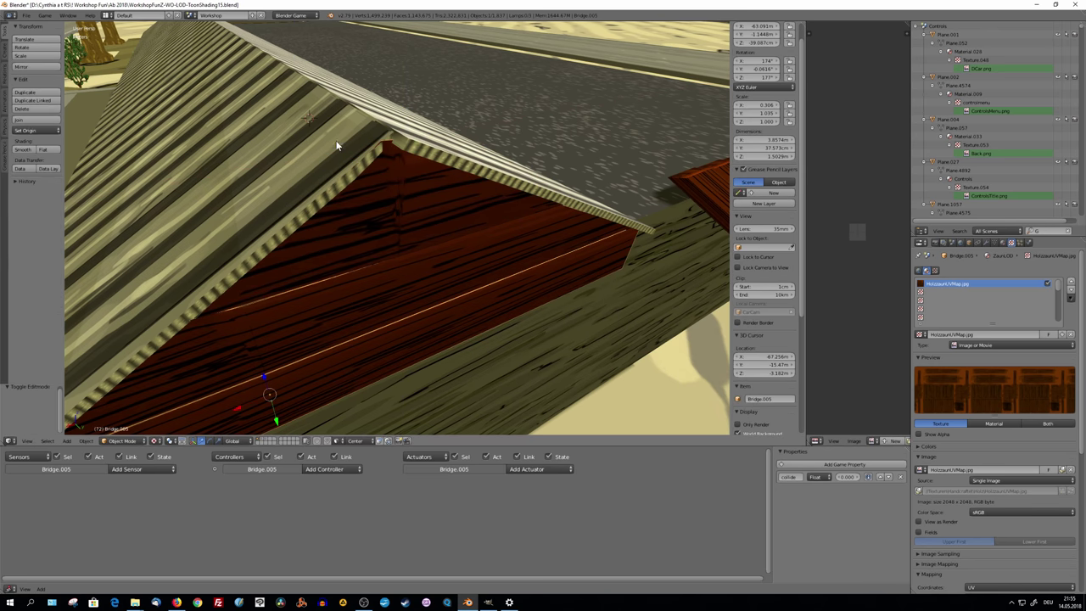
right_click(336, 146)
key("Tab")
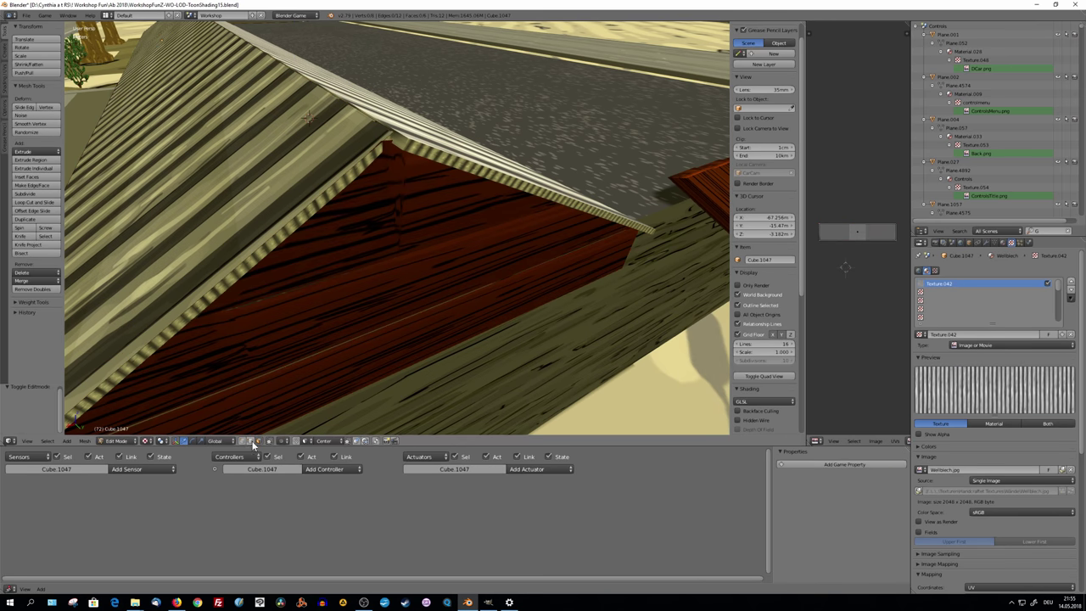
left_click(252, 444)
key("Tab")
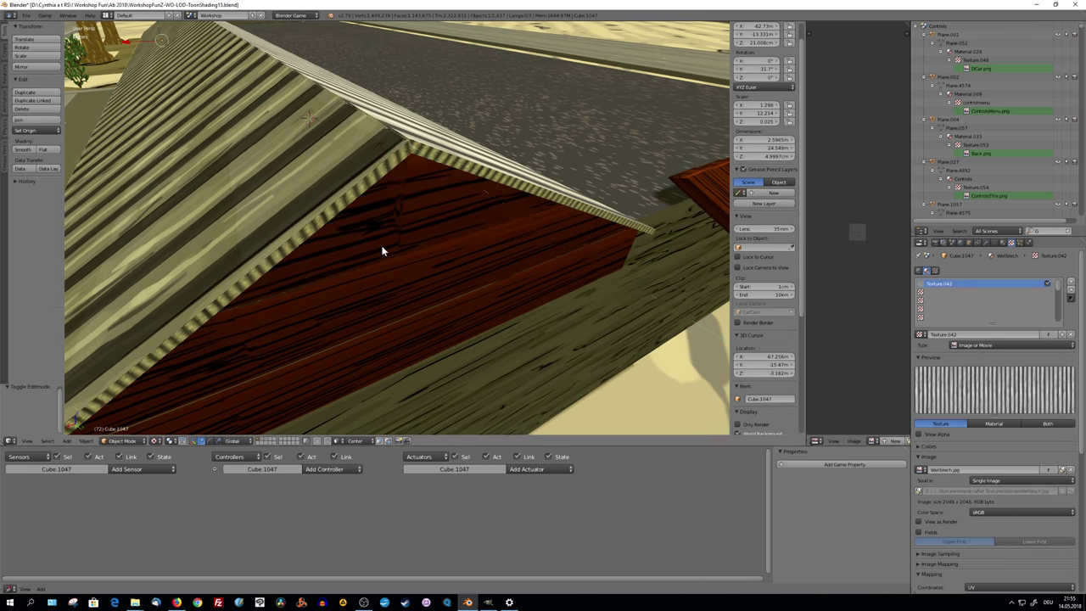
scroll(381, 252, "down", 3)
scroll(390, 246, "down", 3)
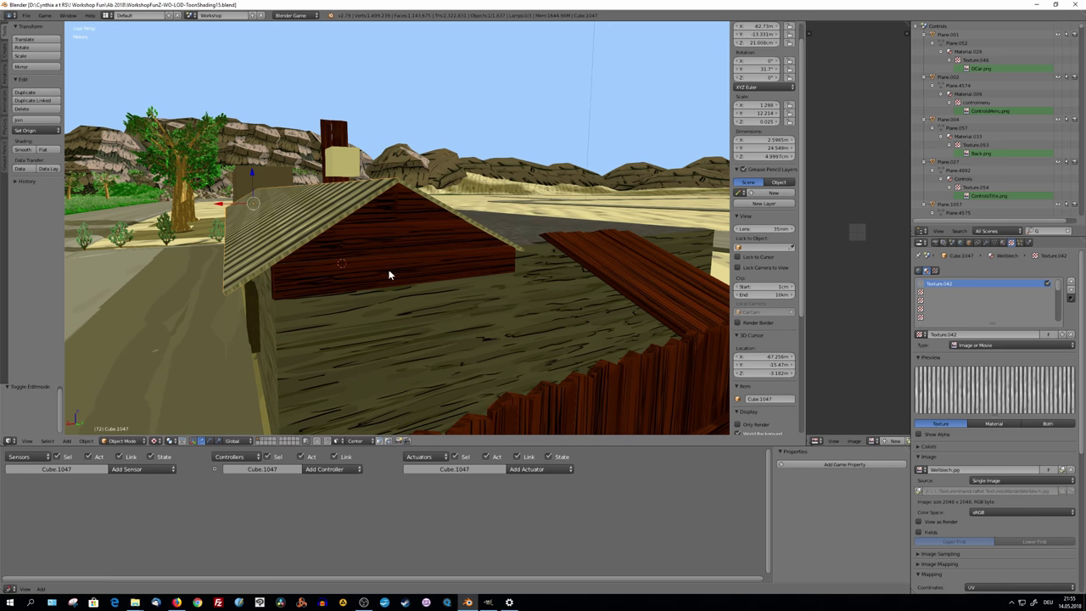
Duplicate the red board panel and rotate the copy 180°.
left_click(48, 96)
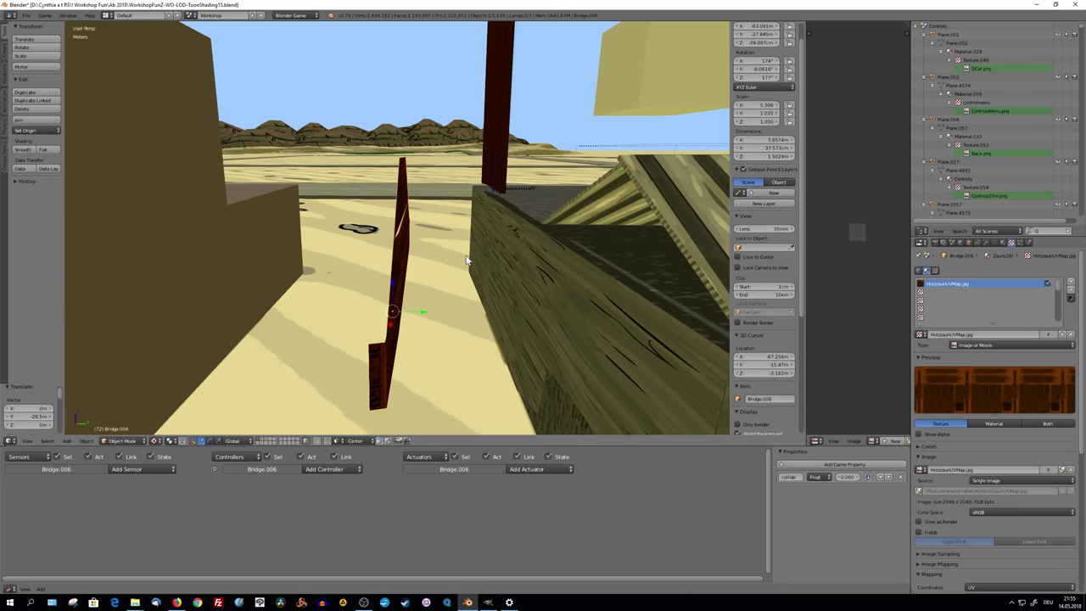
key("r")
left_click(335, 390)
mouse_move(336, 389)
middle_mouse_down()
mouse_move(487, 319)
mouse_move(498, 274)
middle_mouse_up()
Place the rotated copy under the roof at the opposite gable end.
key("KP_7")
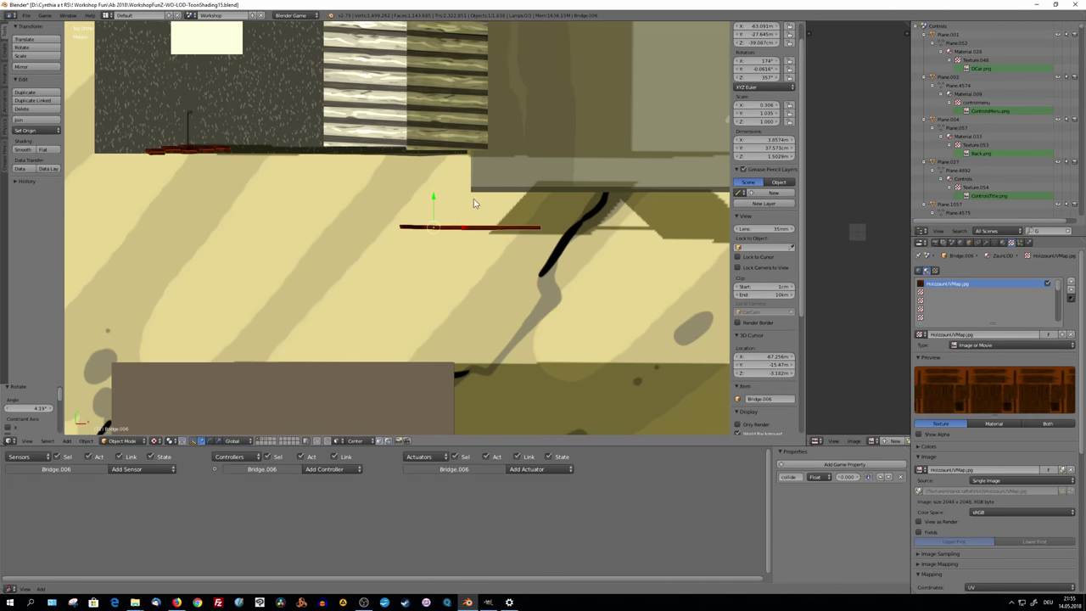
scroll(365, 229, "down", 2)
scroll(315, 242, "down", 3)
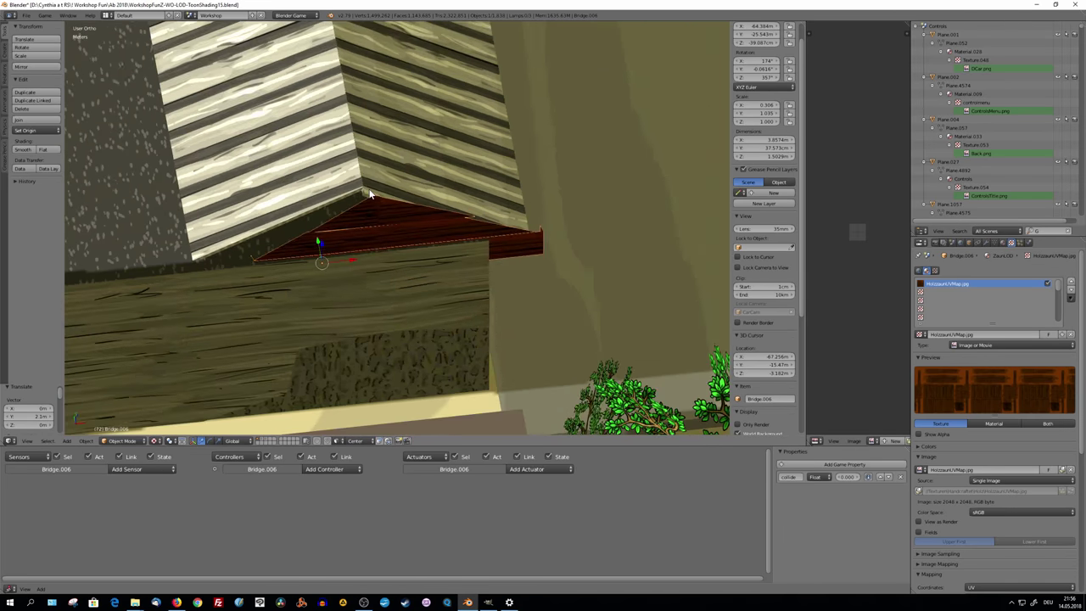
scroll(383, 235, "down", 3)
scroll(332, 278, "down", 2)
left_click(334, 279)
mouse_move(334, 279)
middle_mouse_down()
mouse_move(367, 287)
mouse_move(328, 303)
middle_mouse_up()
scroll(271, 267, "up", 2)
scroll(369, 259, "up", 2)
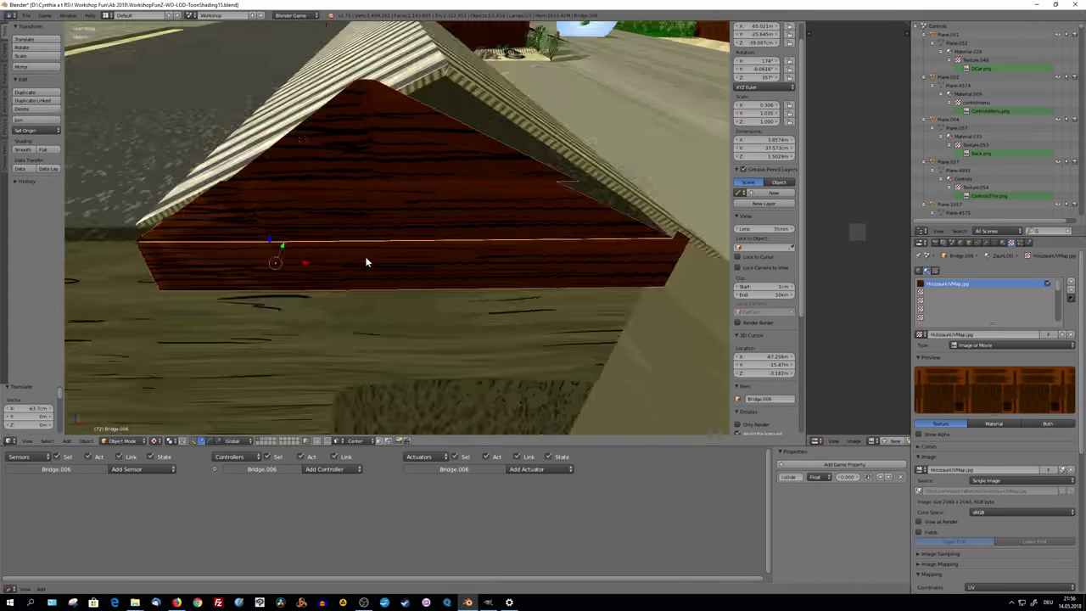
mouse_move(368, 259)
middle_mouse_down()
mouse_move(442, 253)
mouse_move(308, 313)
mouse_move(356, 246)
mouse_move(473, 275)
mouse_move(356, 187)
middle_mouse_up()
key("g")
left_click(356, 242)
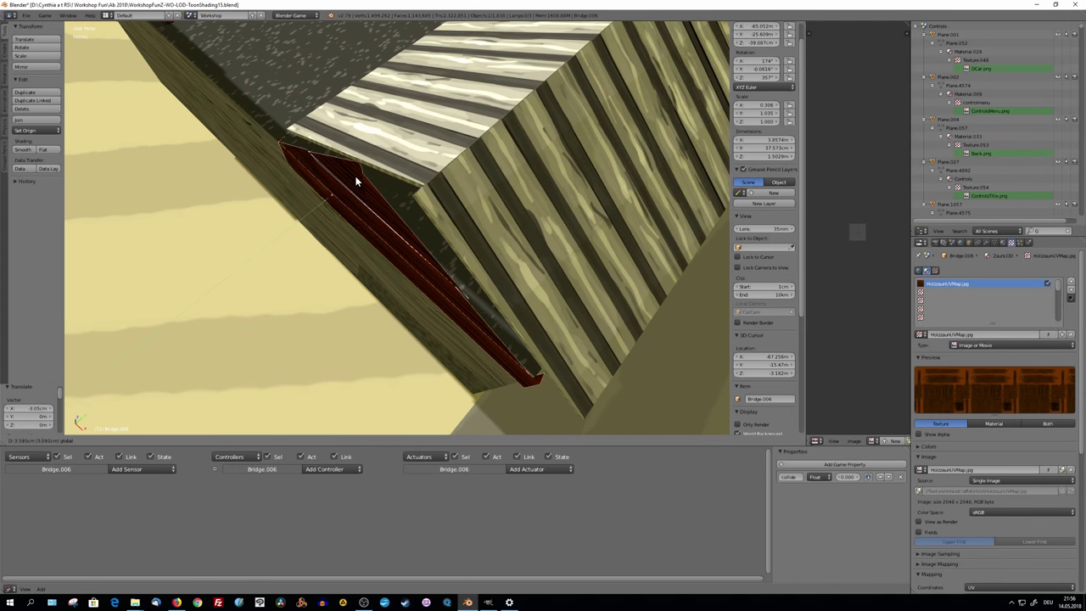
Shift the roof slab Cube.1047's edge vertices about 14.4 cm along Y.
right_click(397, 197)
key("Tab")
mouse_move(398, 197)
middle_mouse_down()
mouse_move(327, 129)
mouse_move(462, 213)
middle_mouse_up()
key("Tab")
right_click(454, 219)
key("Tab")
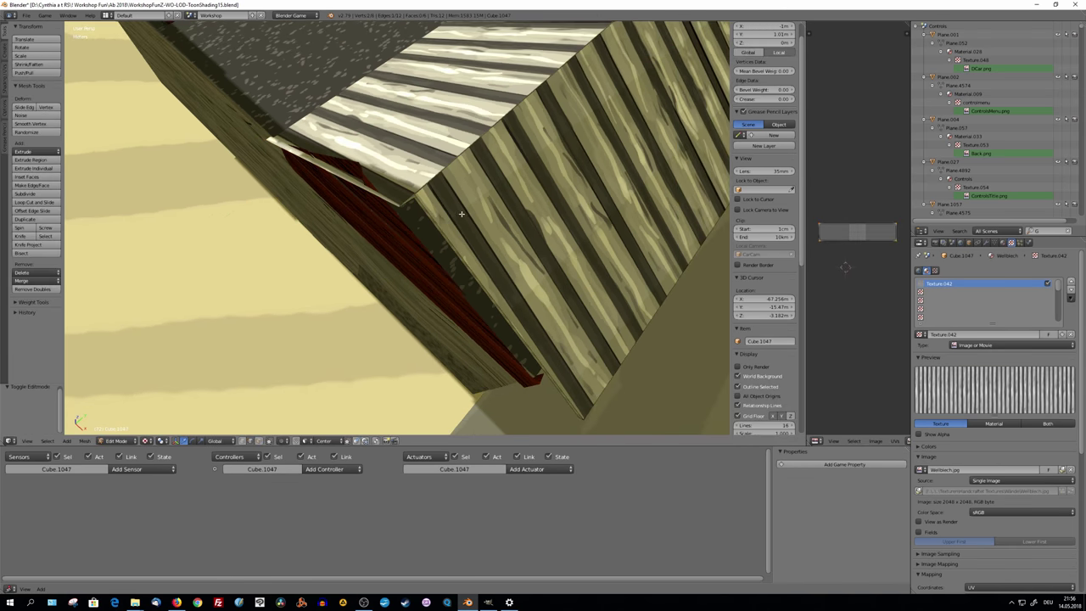
mouse_move(490, 298)
middle_mouse_down()
mouse_move(479, 308)
mouse_move(589, 305)
mouse_move(563, 274)
mouse_move(399, 199)
mouse_move(459, 220)
mouse_move(352, 253)
mouse_move(517, 280)
mouse_move(512, 263)
mouse_move(573, 217)
middle_mouse_up()
key("g")
left_click(475, 312)
key("Tab")
right_click(353, 253)
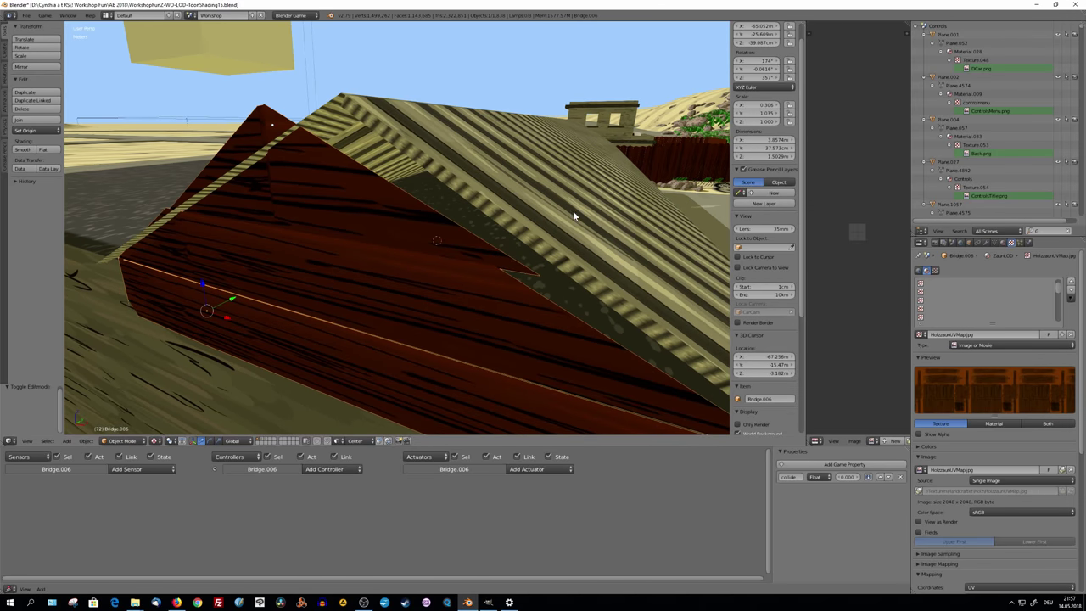
Delete the leftover gable face from roof piece Cube.1048.
right_click(355, 135)
key("Tab")
middle_click_drag(355, 135, 521, 113)
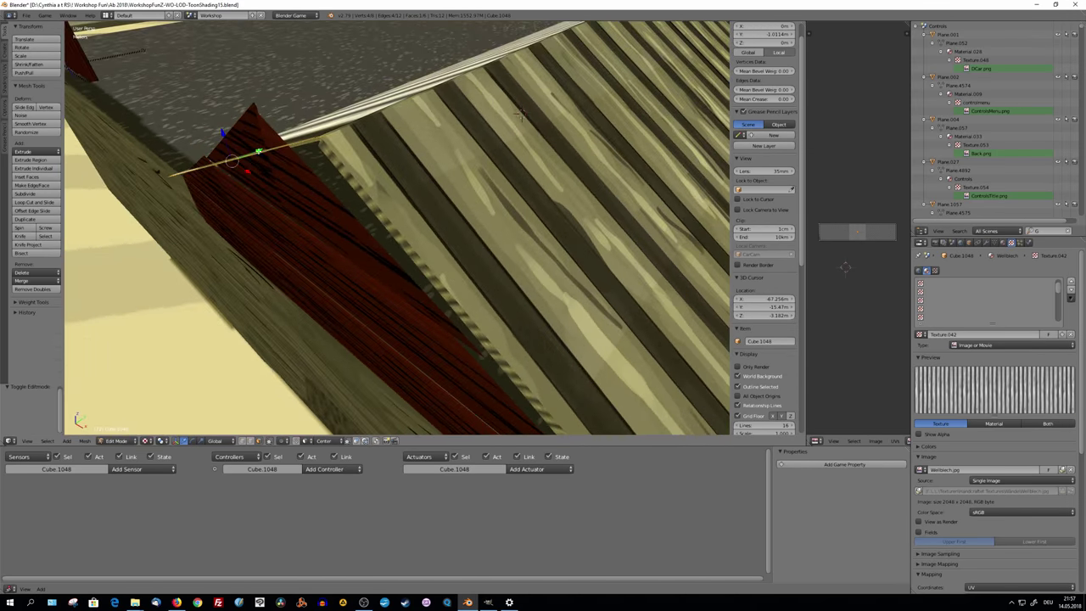
left_click(257, 154)
middle_click_drag(257, 154, 264, 424)
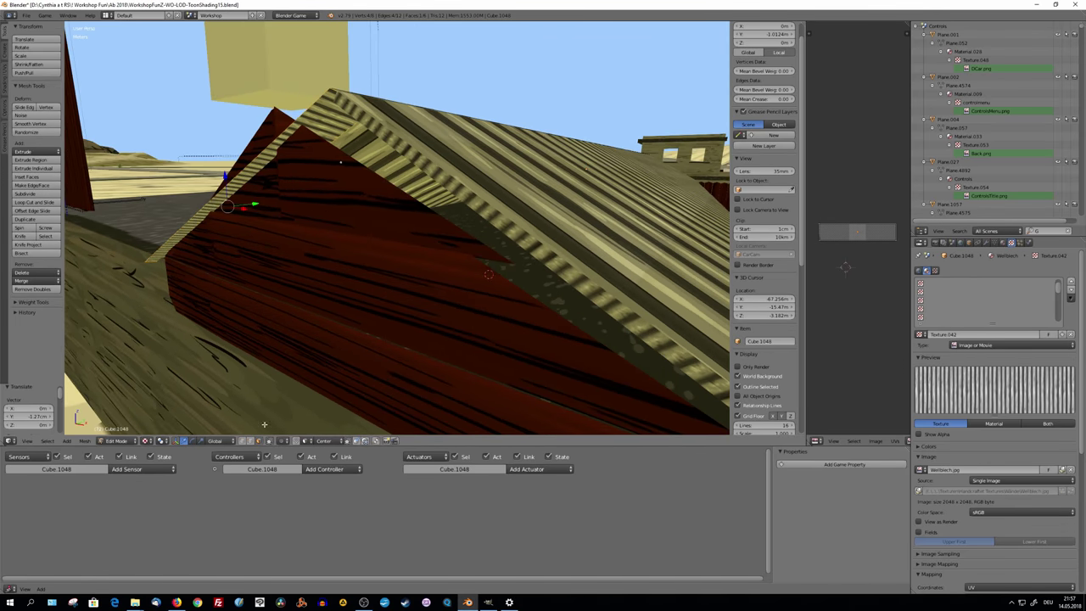
middle_click_drag(242, 212, 398, 157)
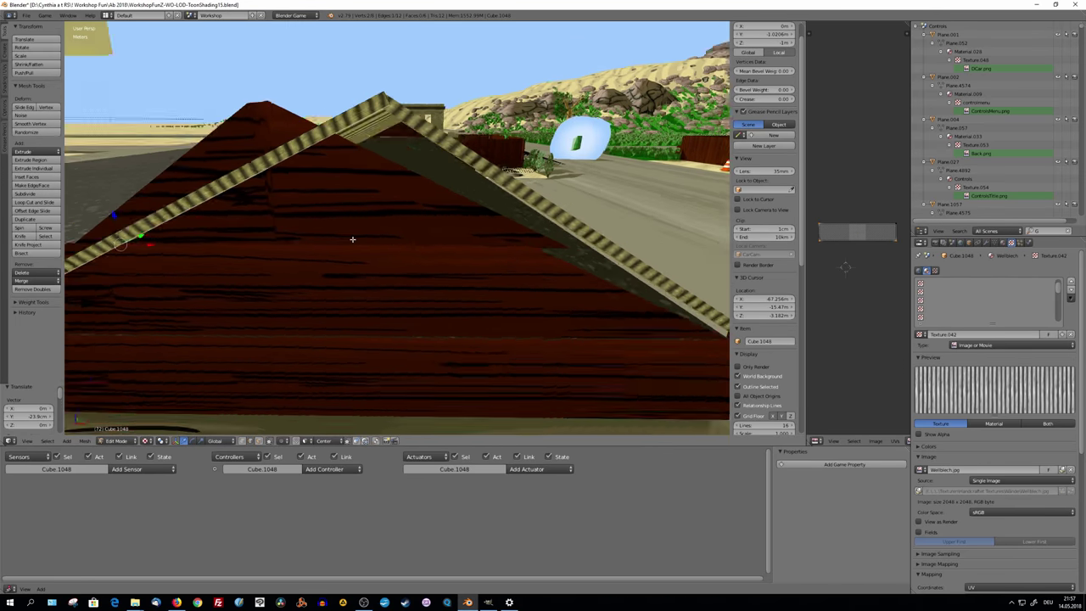
right_click(411, 155)
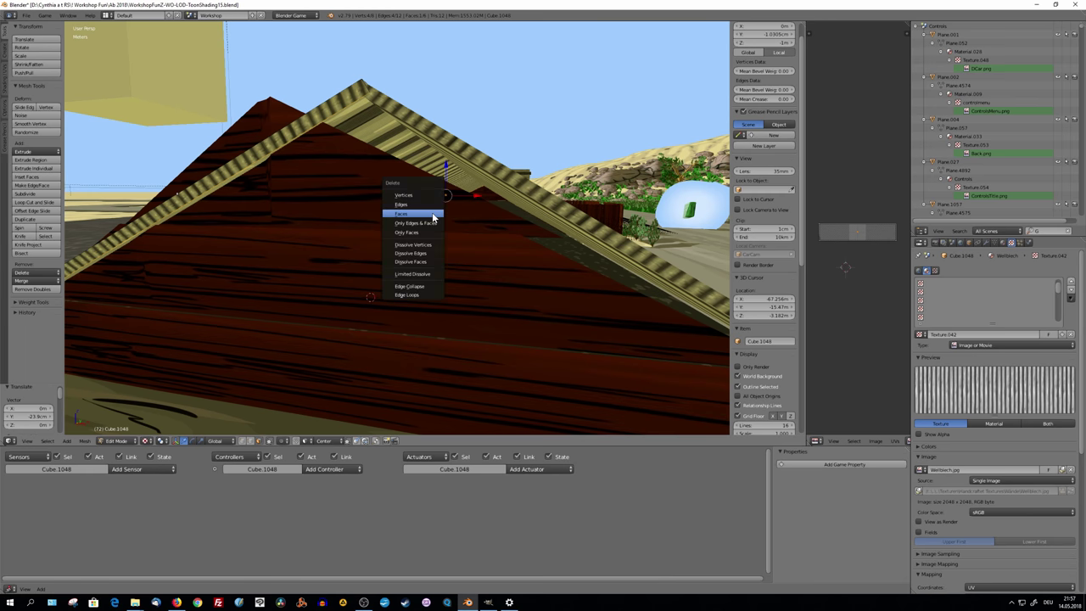
left_click(433, 214)
middle_click_drag(433, 217, 464, 158)
key("Tab")
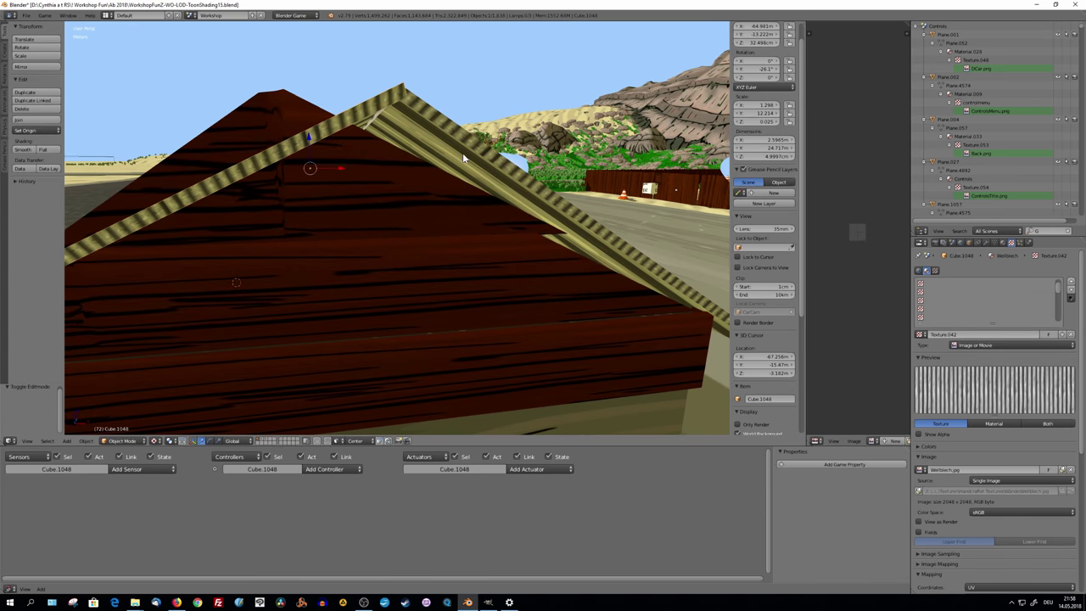
Delete the gable face from roof piece Cube.1047, then edit the red panel Bridge.006.
right_click(505, 191)
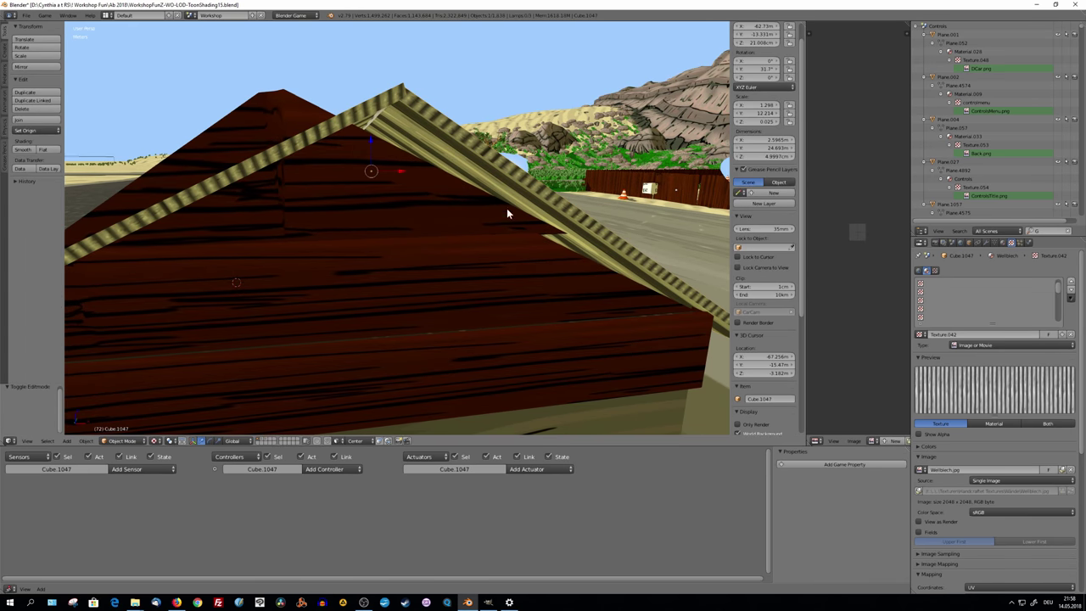
key("Tab")
left_click(442, 161)
middle_click_drag(443, 160, 390, 236)
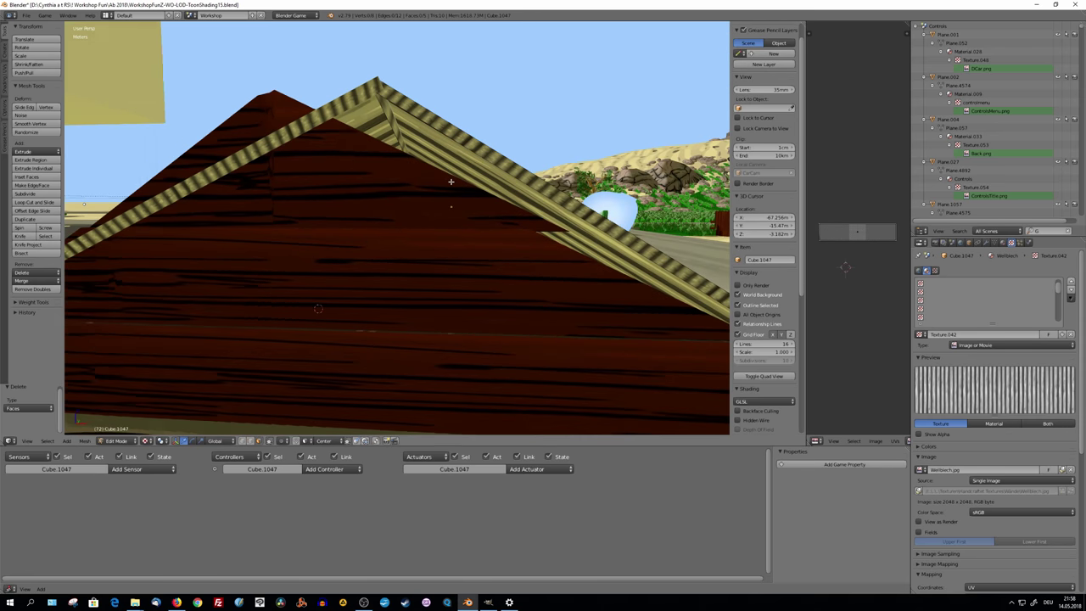
key("Tab")
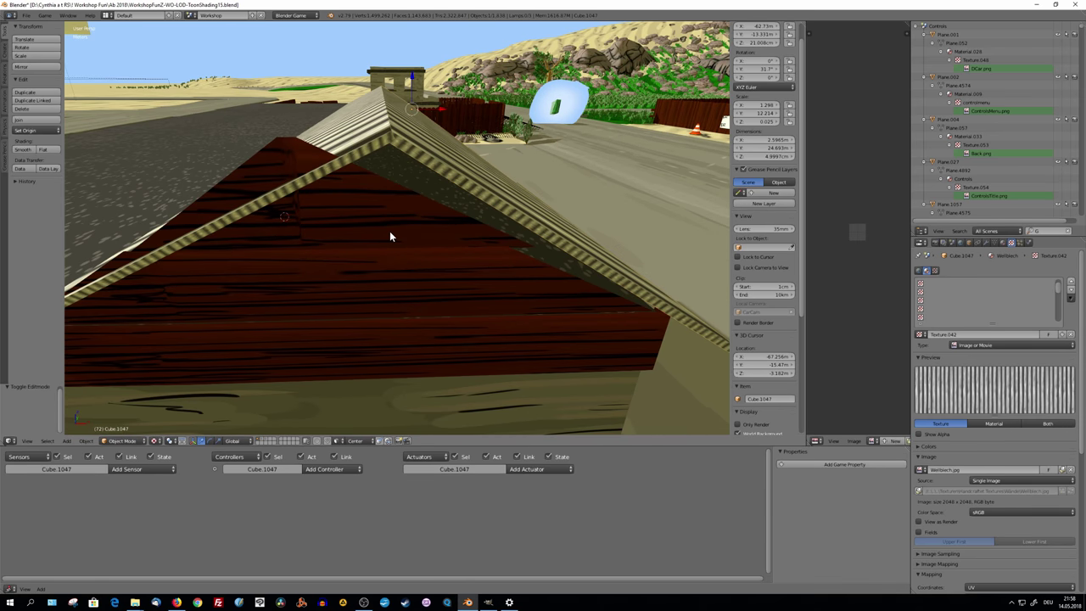
right_click(390, 236)
key("Tab")
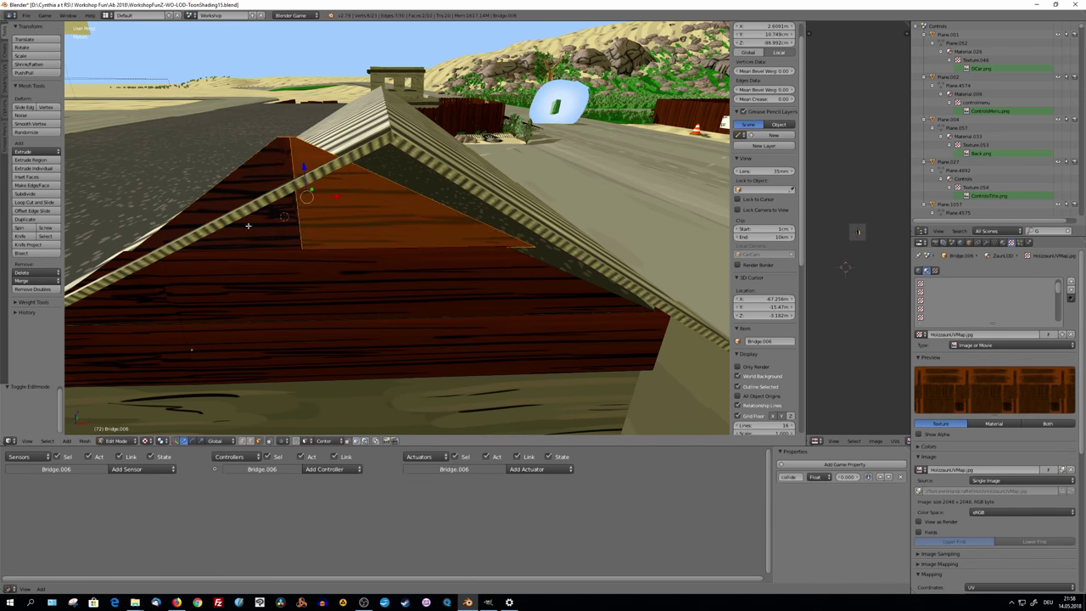